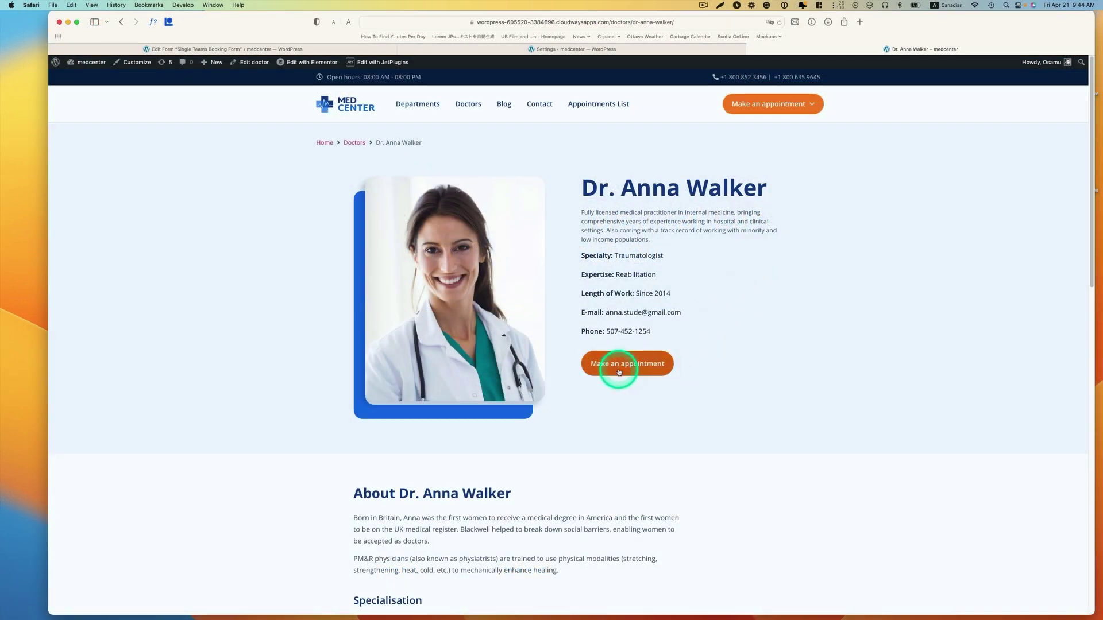
left_click(619, 373)
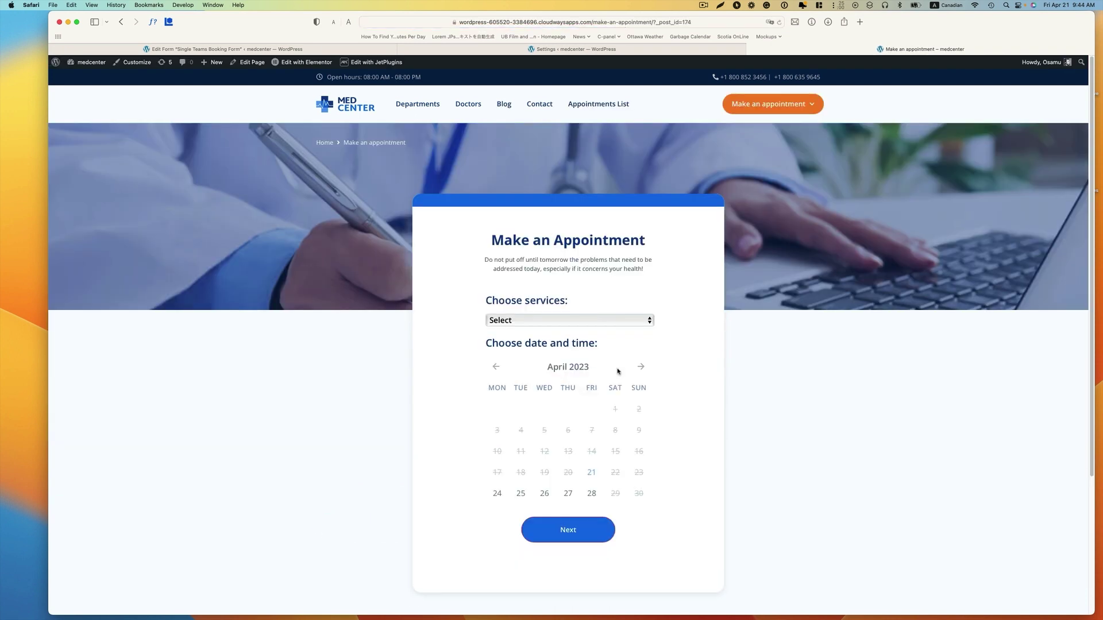
left_click(536, 328)
left_click(571, 332)
scroll(611, 419, "down", 1)
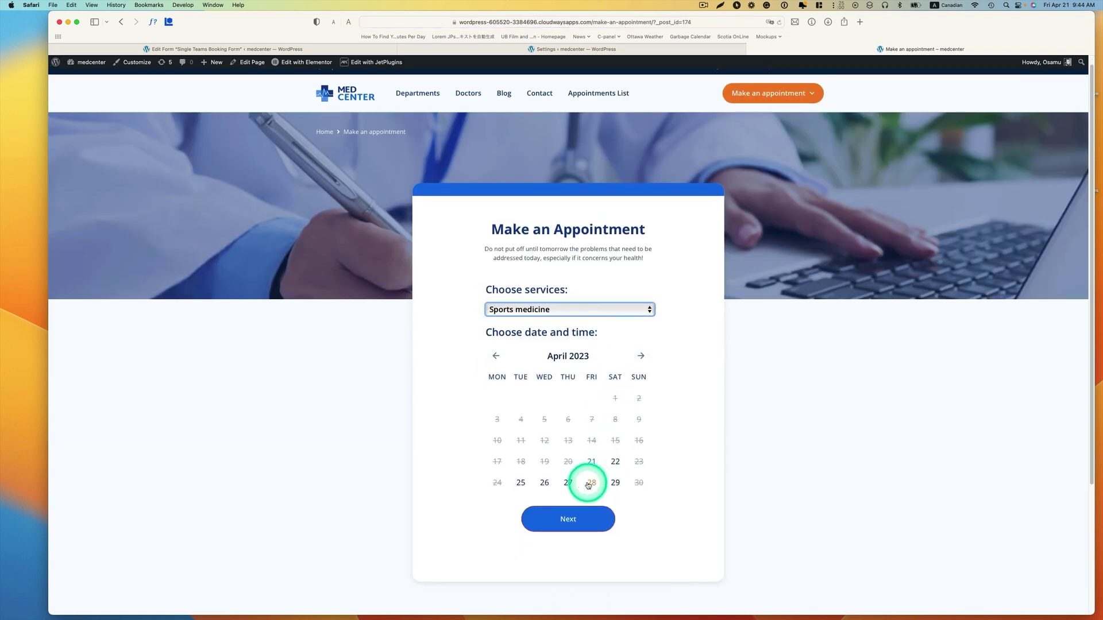
left_click(588, 485)
left_click(574, 515)
scroll(591, 505, "down", 5)
left_click(570, 353)
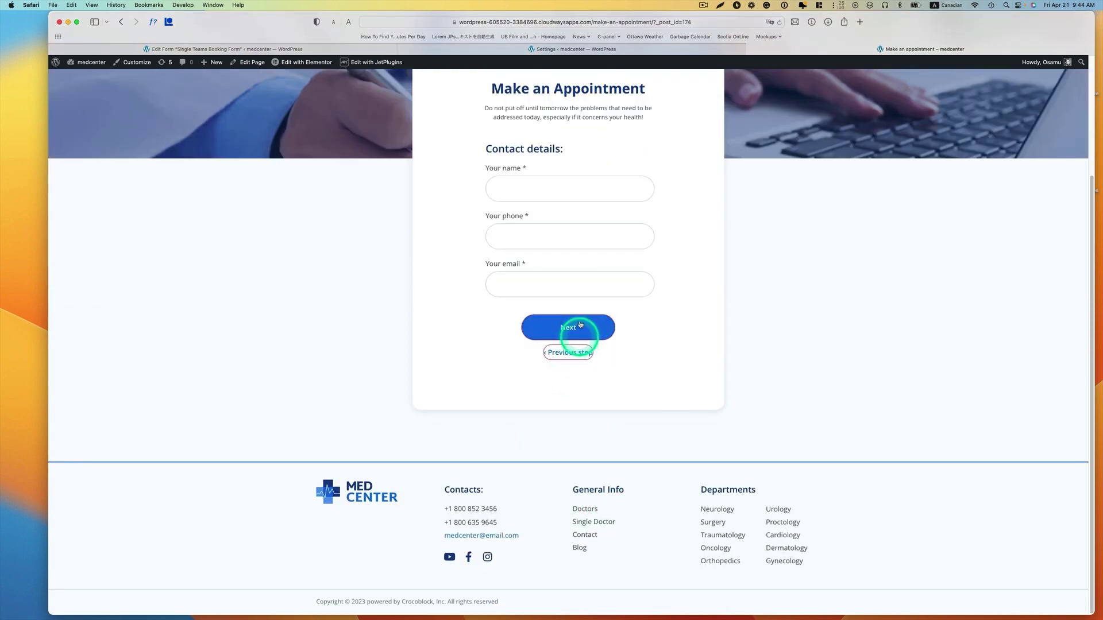
- Fill in the patient's name, phone number and e-mail, then confirm the booking
left_click(569, 188)
left_click(507, 227)
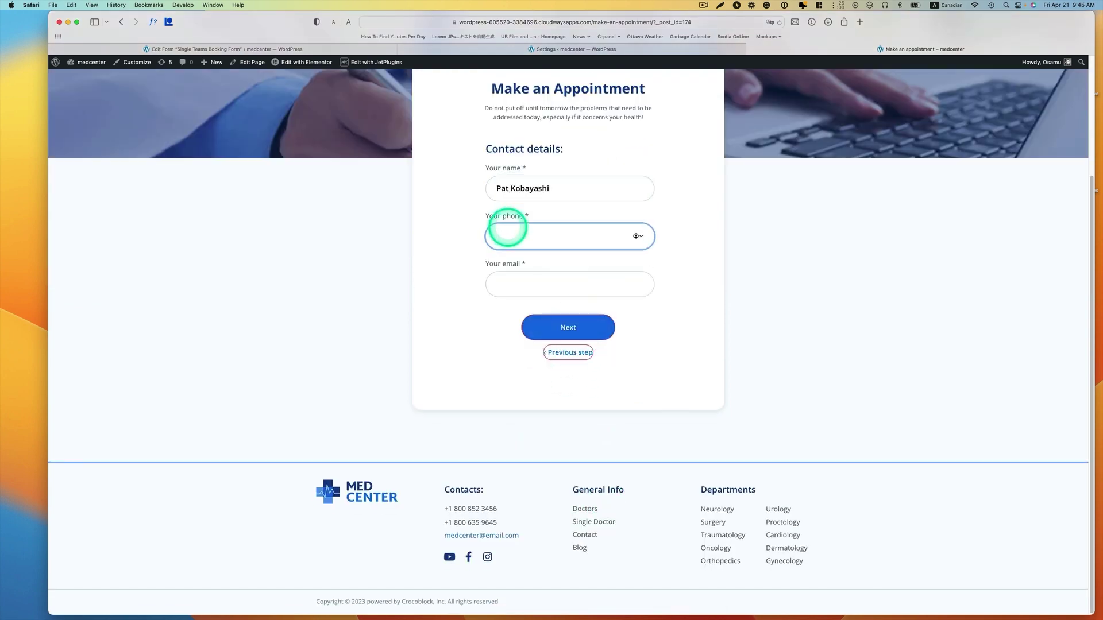
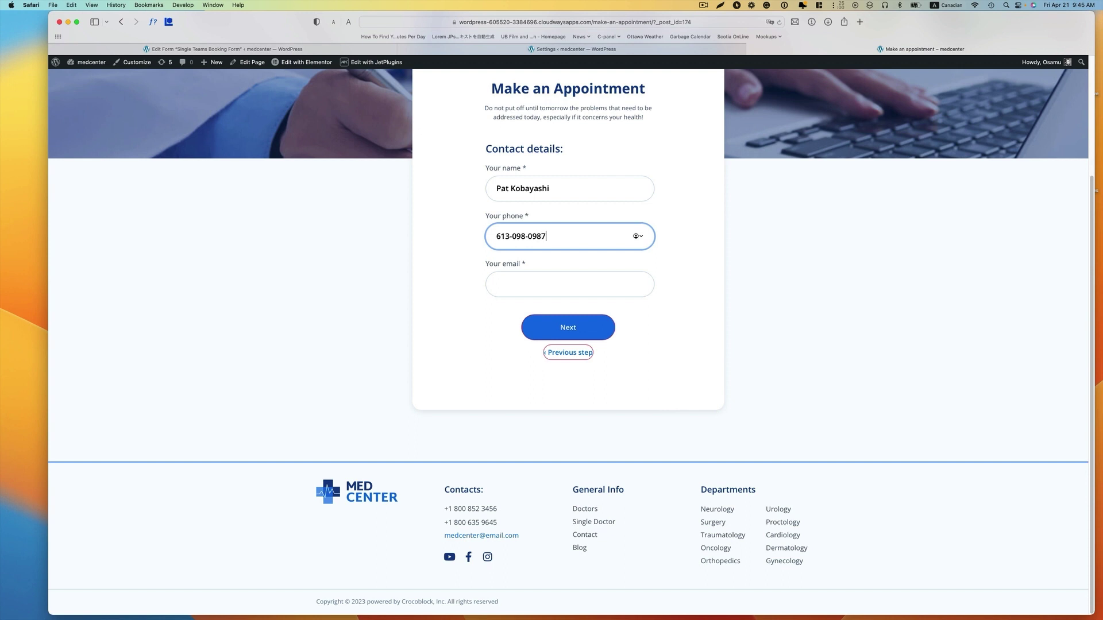
left_click(570, 283)
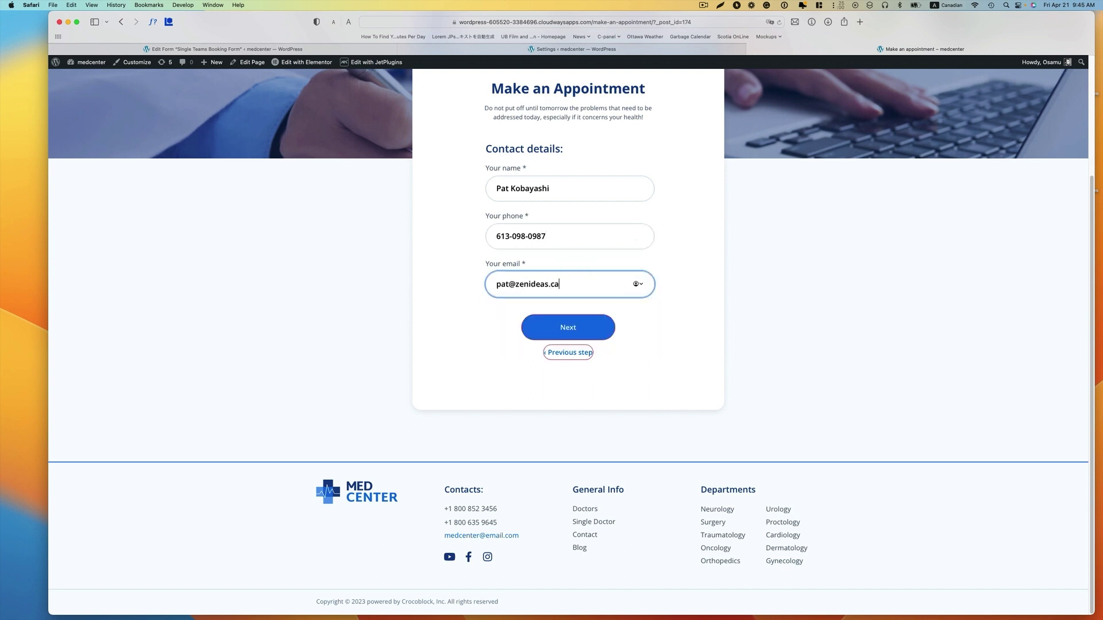
left_click(567, 325)
left_click(559, 353)
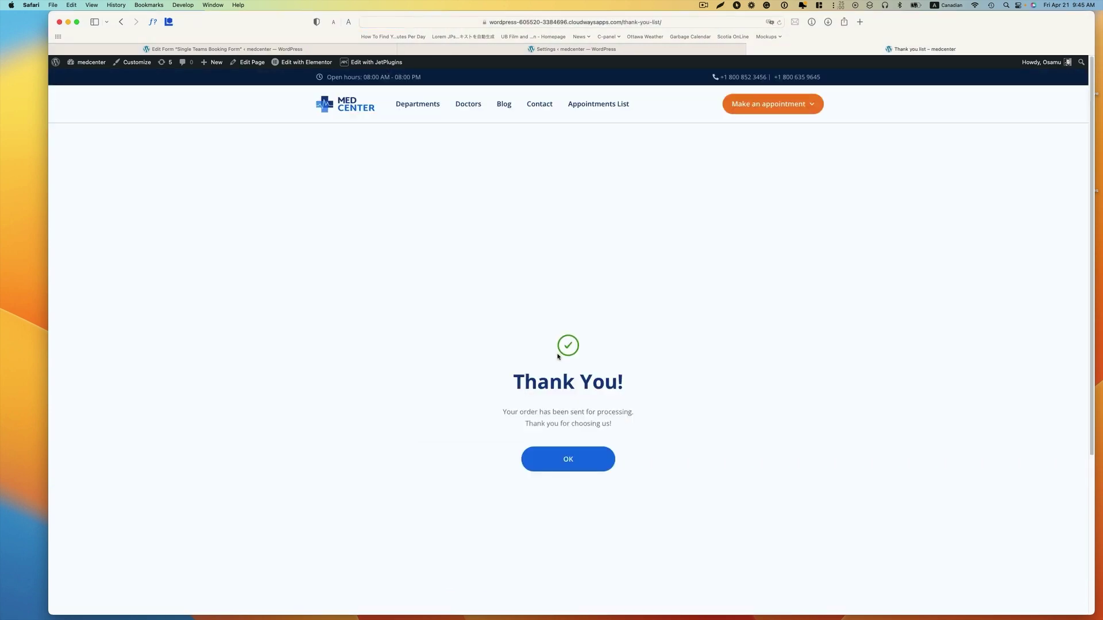
- Dismiss the thank-you page and go to the admin Appointments list
left_click(572, 460)
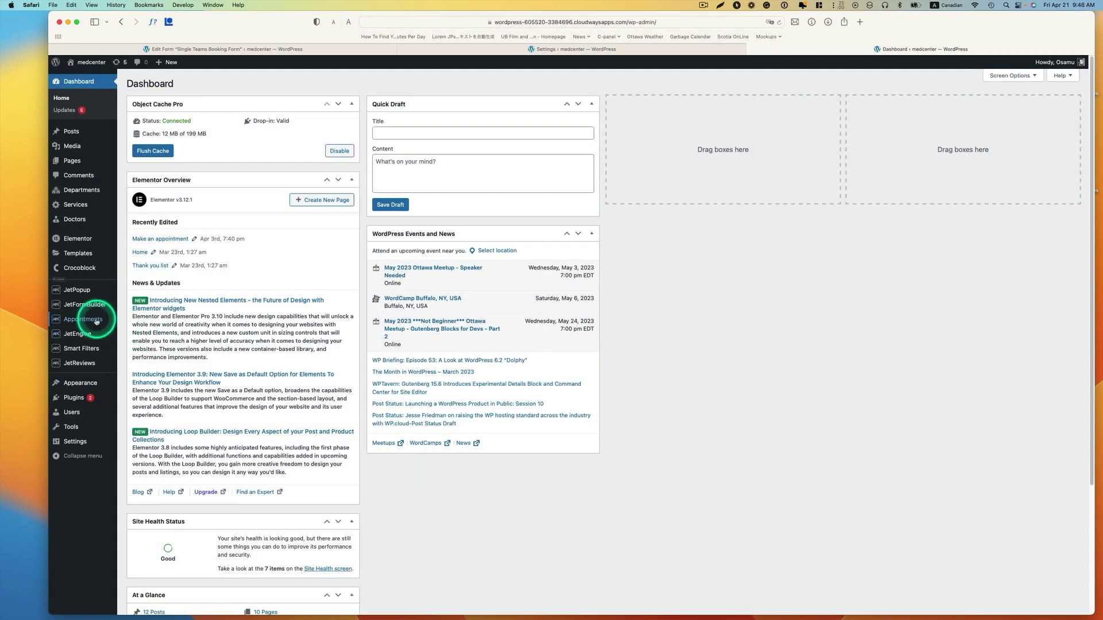
mouse_move(96, 321)
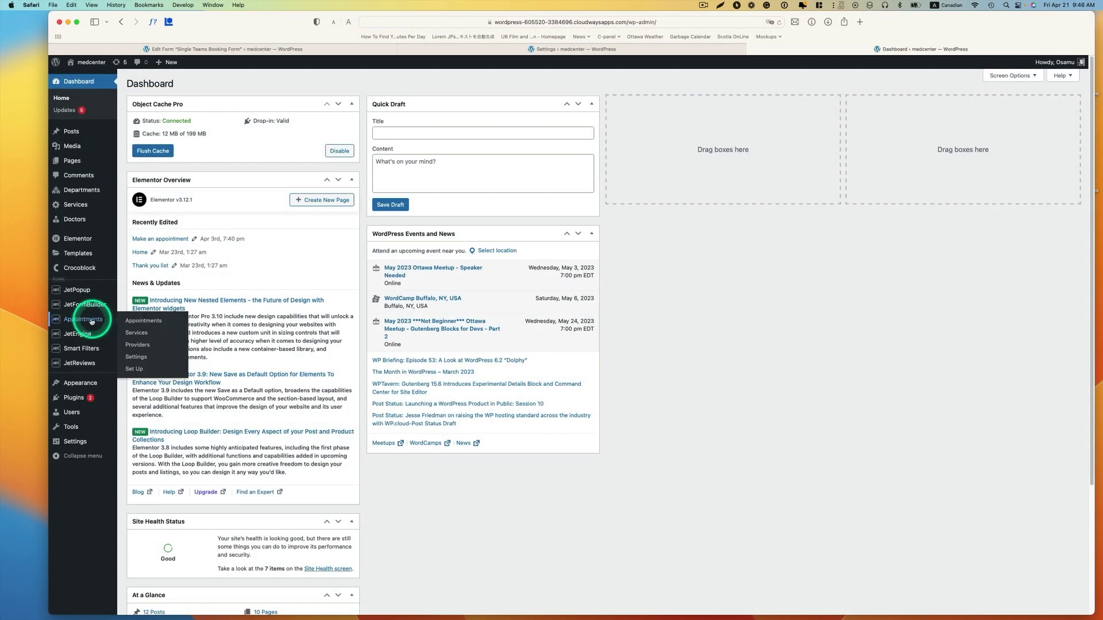
left_click(144, 322)
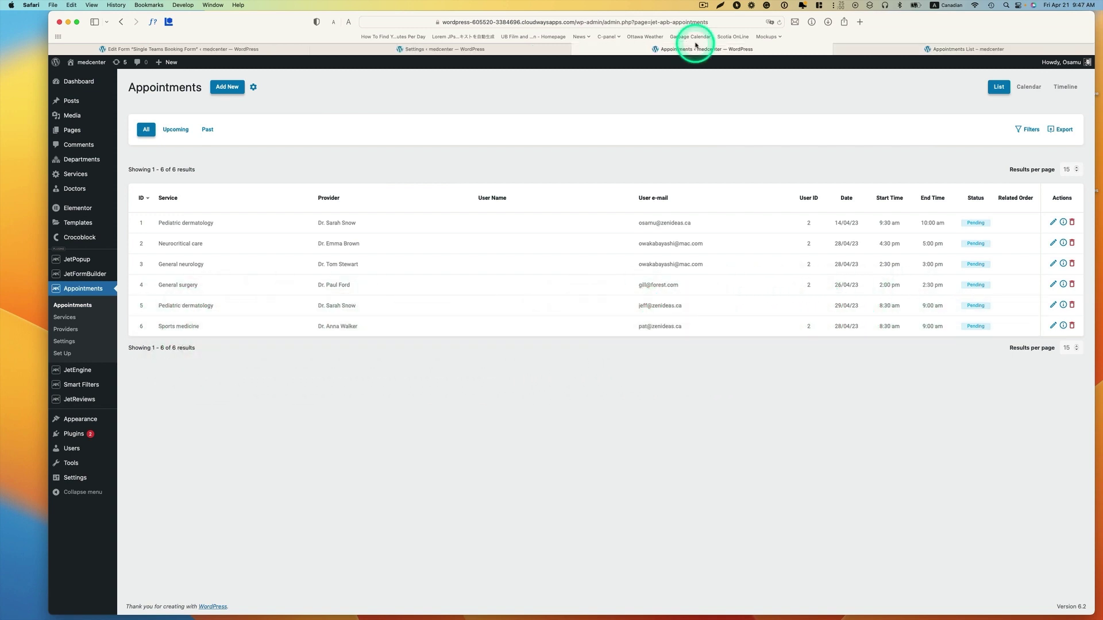
- View the front-end Appointments List – medcenter page and close the extra tabs
left_click(935, 49)
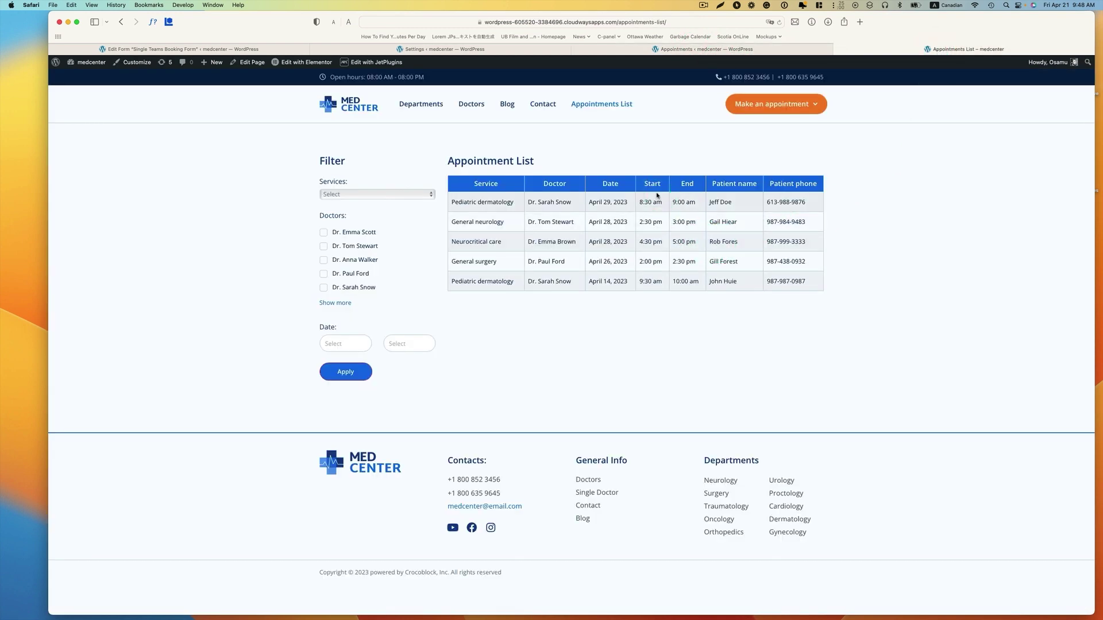
left_click(771, 159)
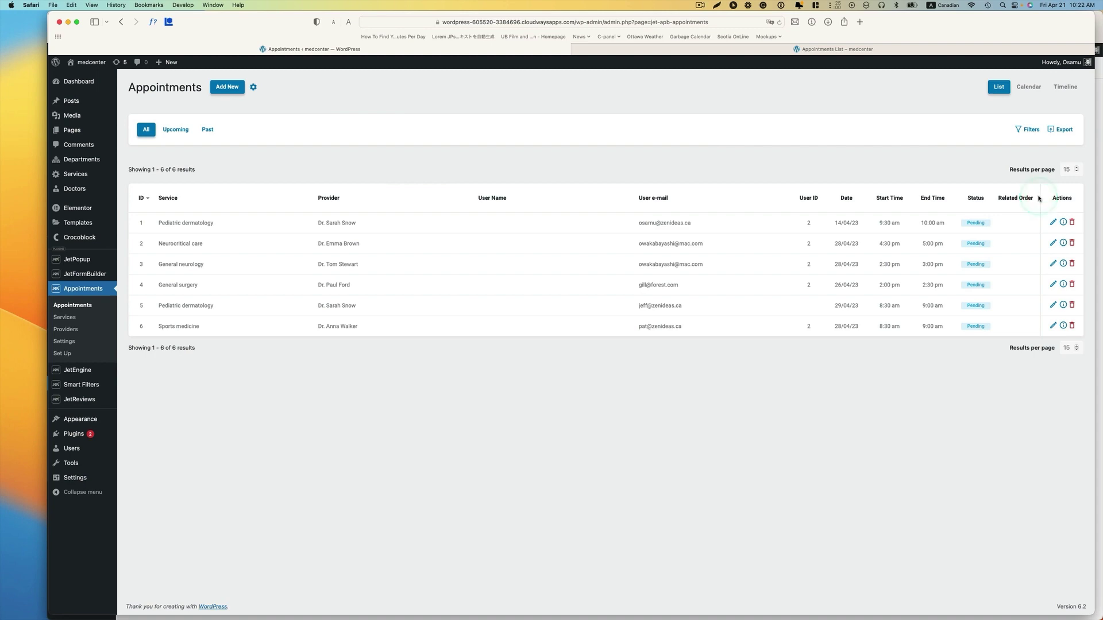
key("ctrl+Up")
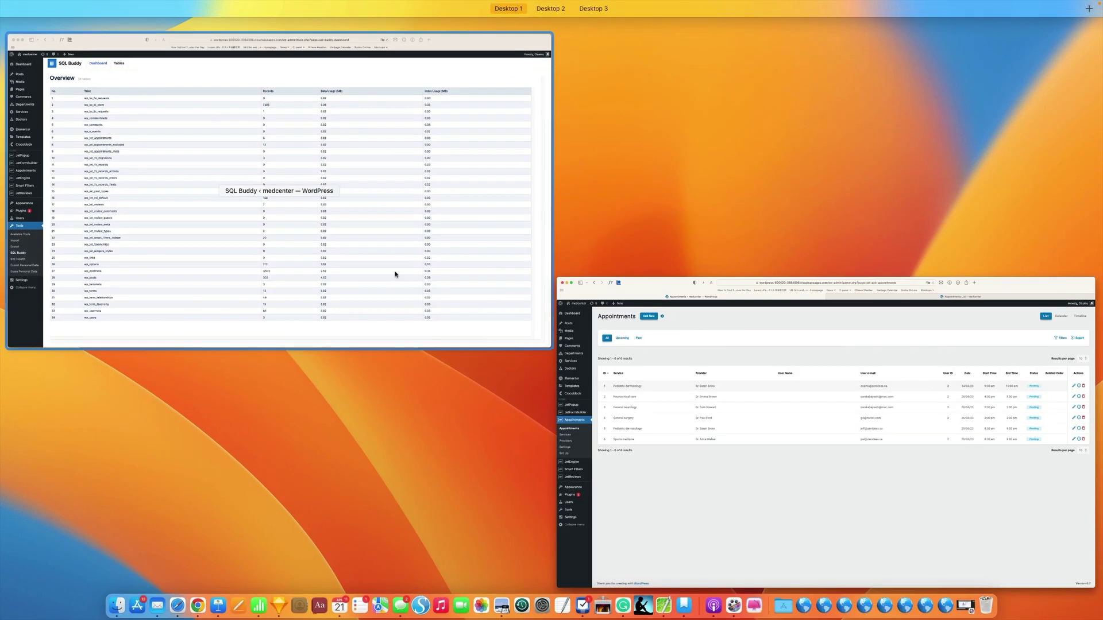
left_click(394, 274)
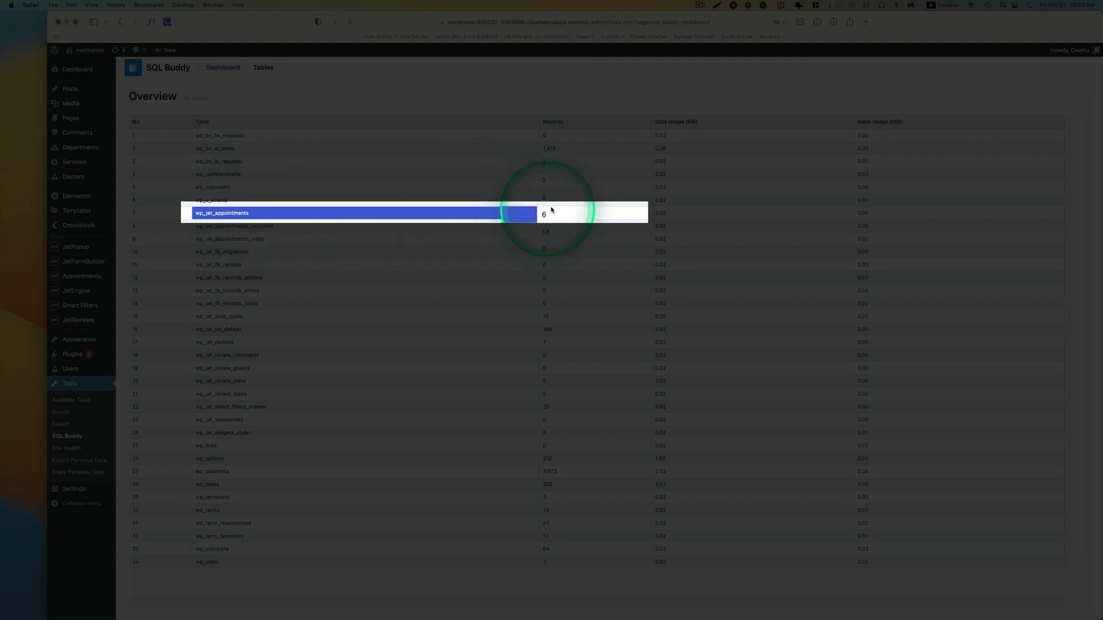
left_click(271, 212)
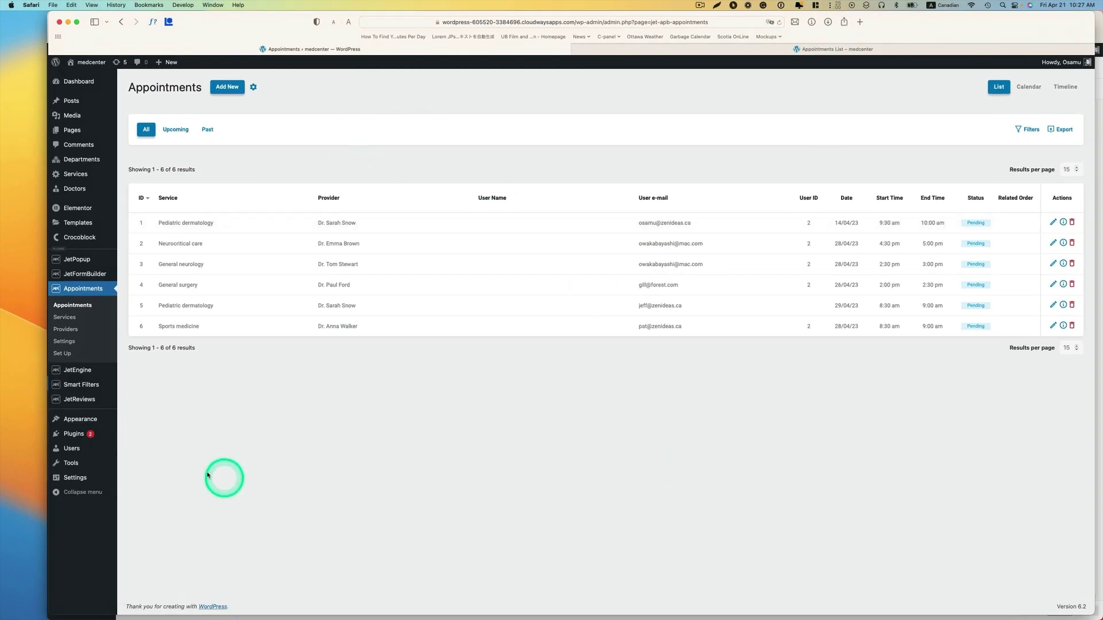
- Go to the JetEngine Query Builder and start a new query
mouse_move(116, 379)
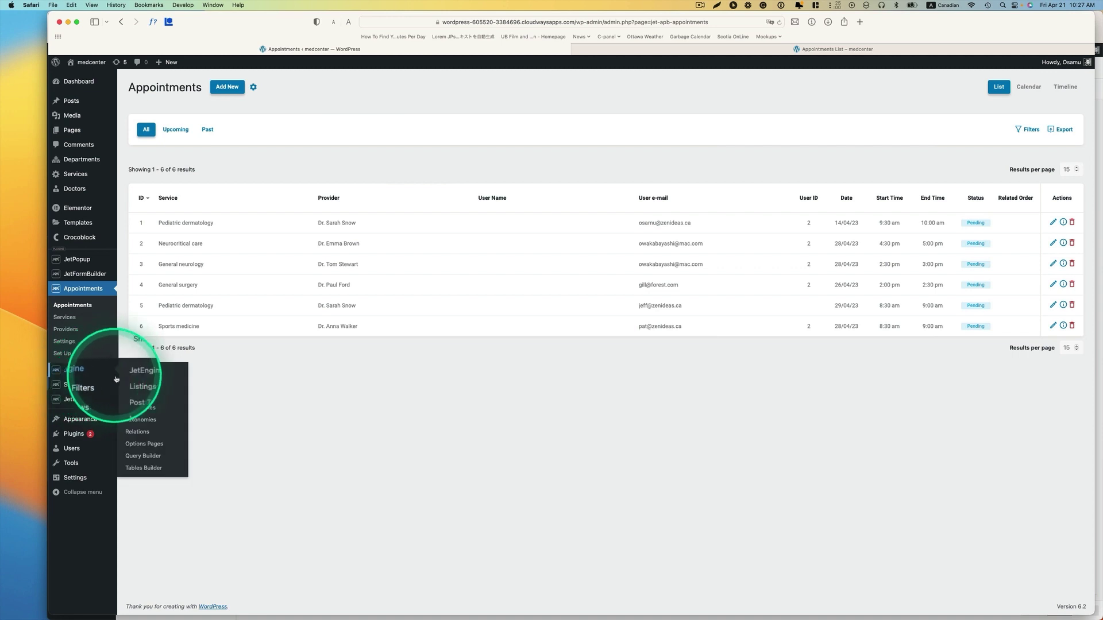
left_click(159, 460)
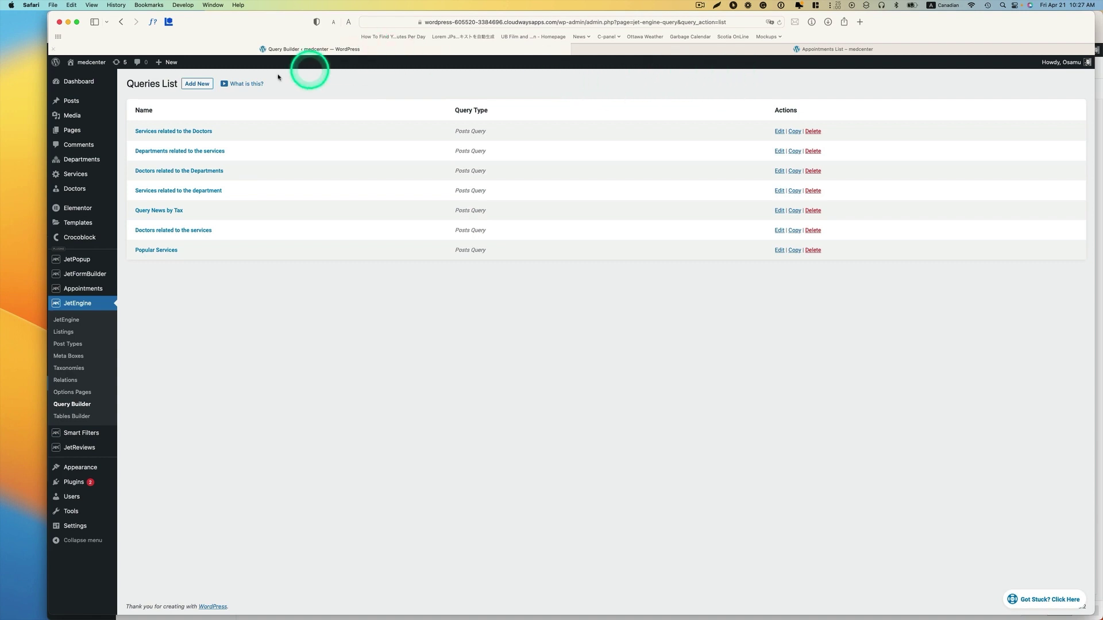
right_click(205, 84)
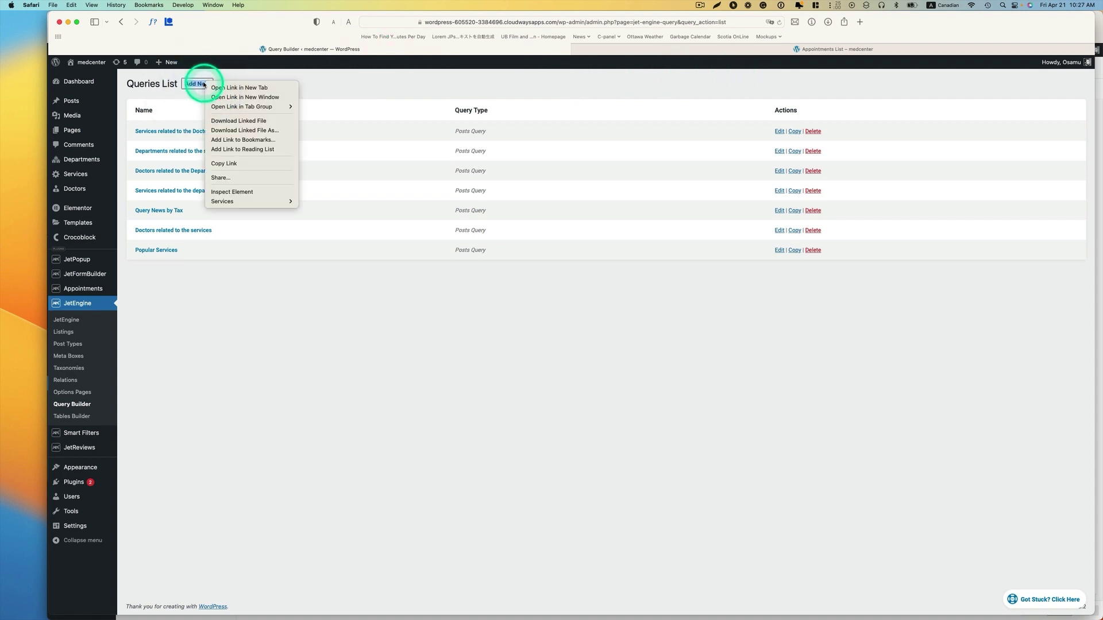
left_click(202, 84)
left_click(200, 84)
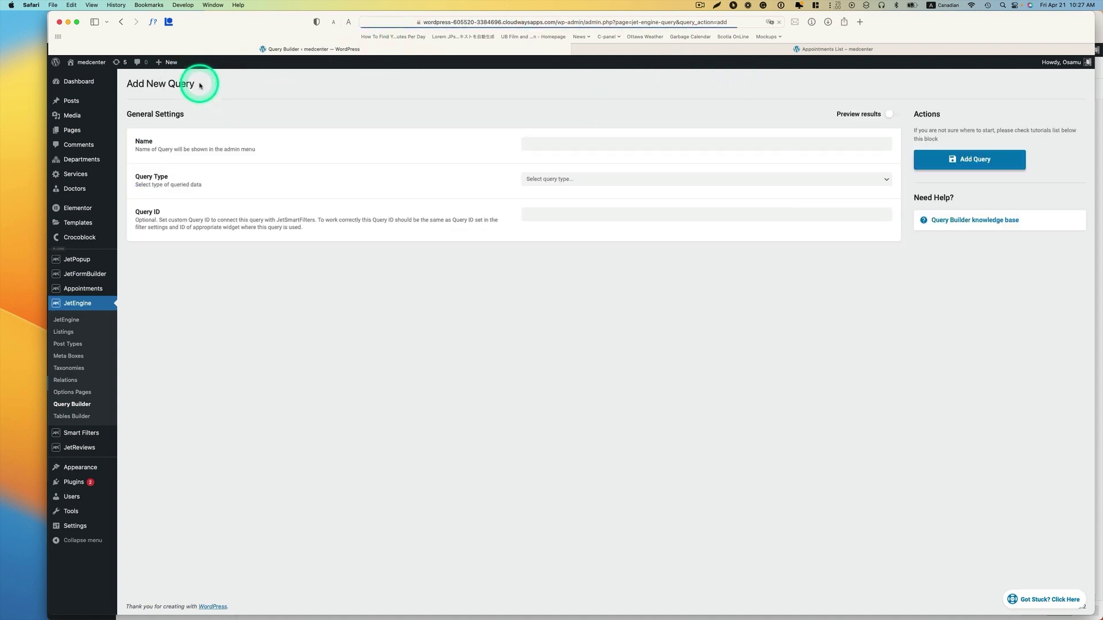
- Name the query 'Appointment booking' and set its type to SQL Query
left_click(561, 144)
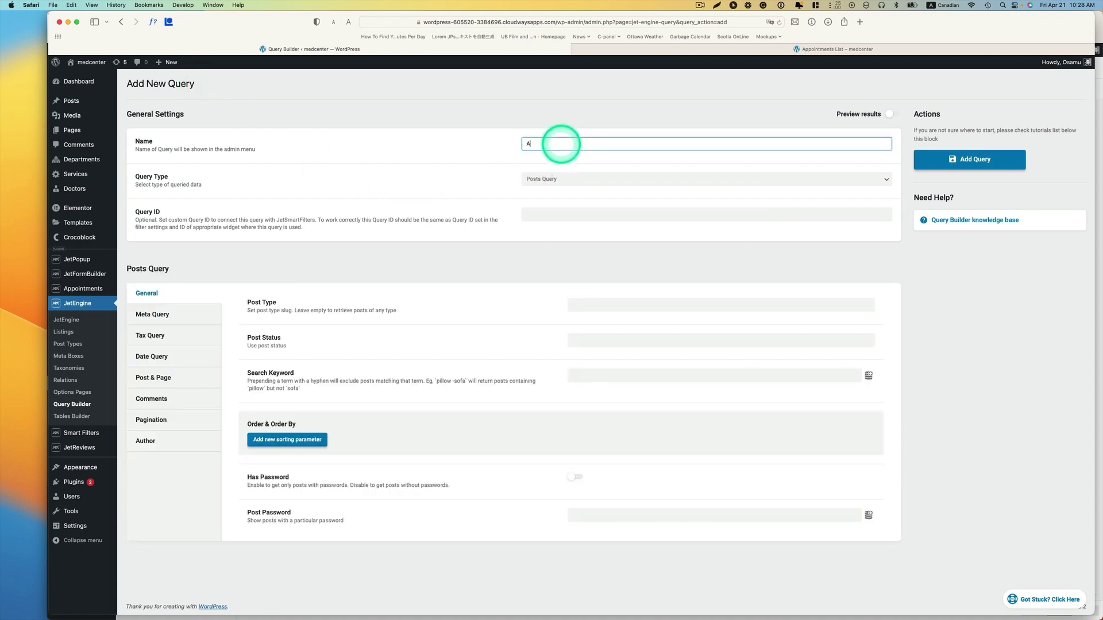
type("Appointm")
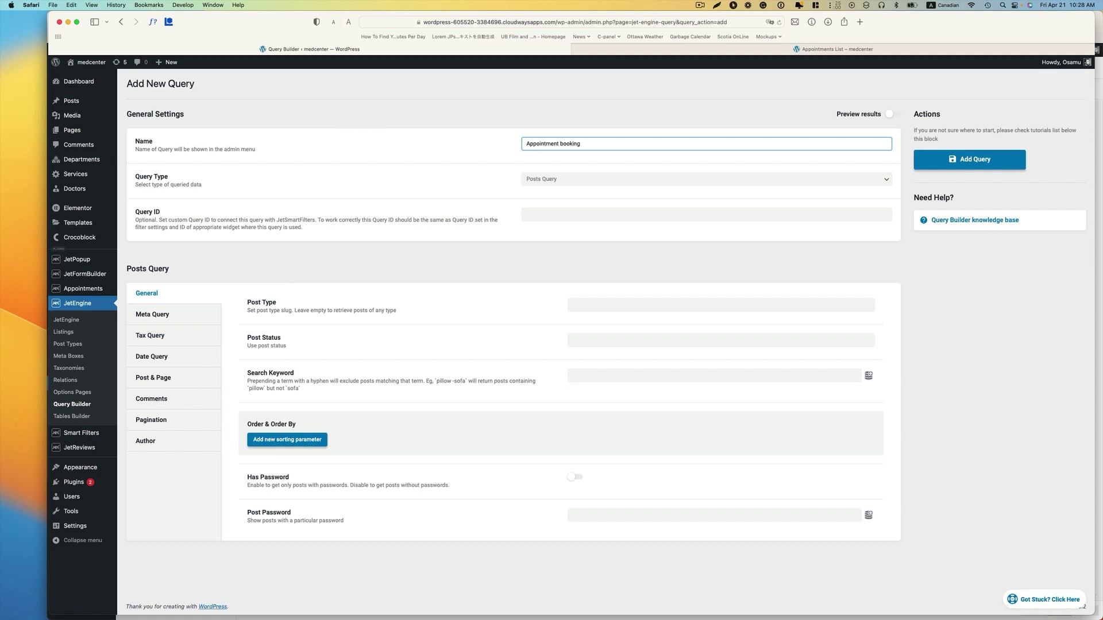
type("ent booking")
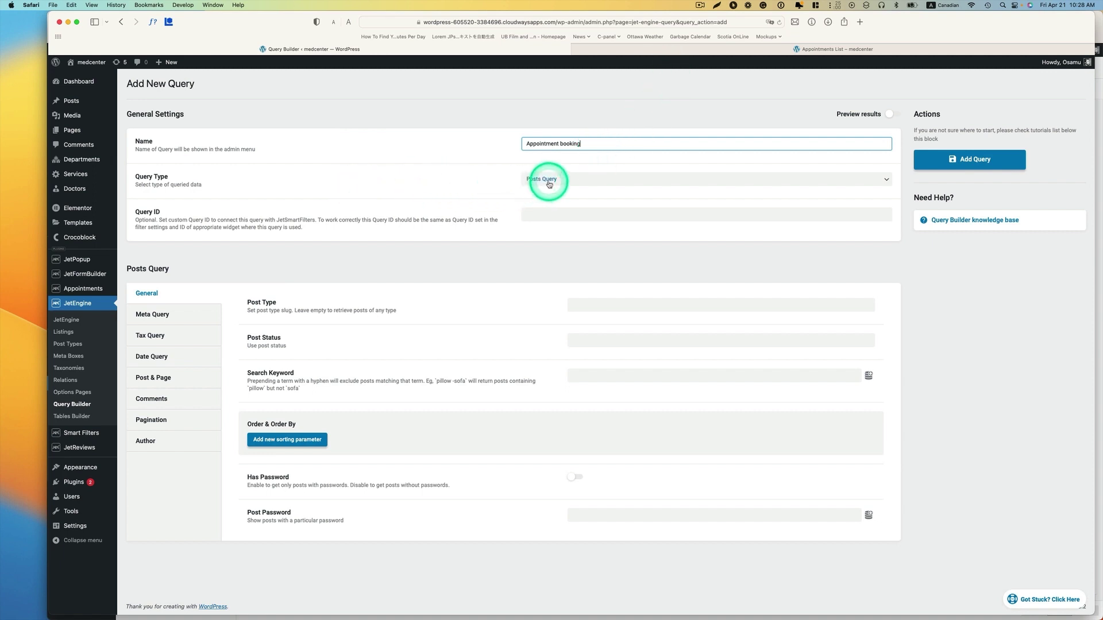
left_click(549, 184)
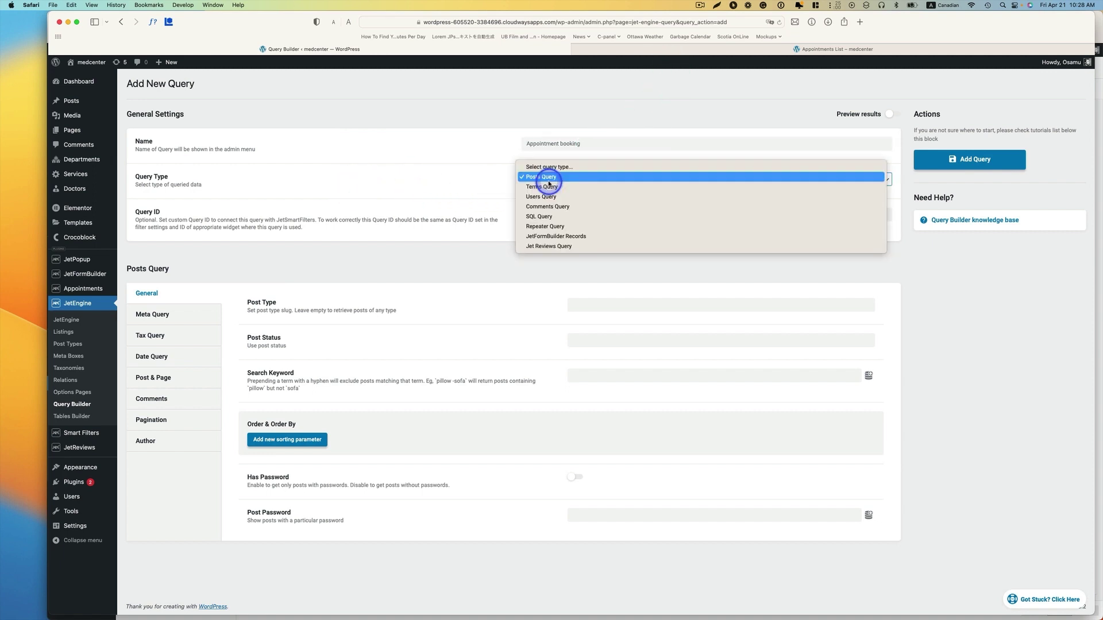
left_click(536, 217)
mouse_move(152, 302)
left_mouse_down()
mouse_move(147, 285)
mouse_move(184, 282)
left_mouse_up()
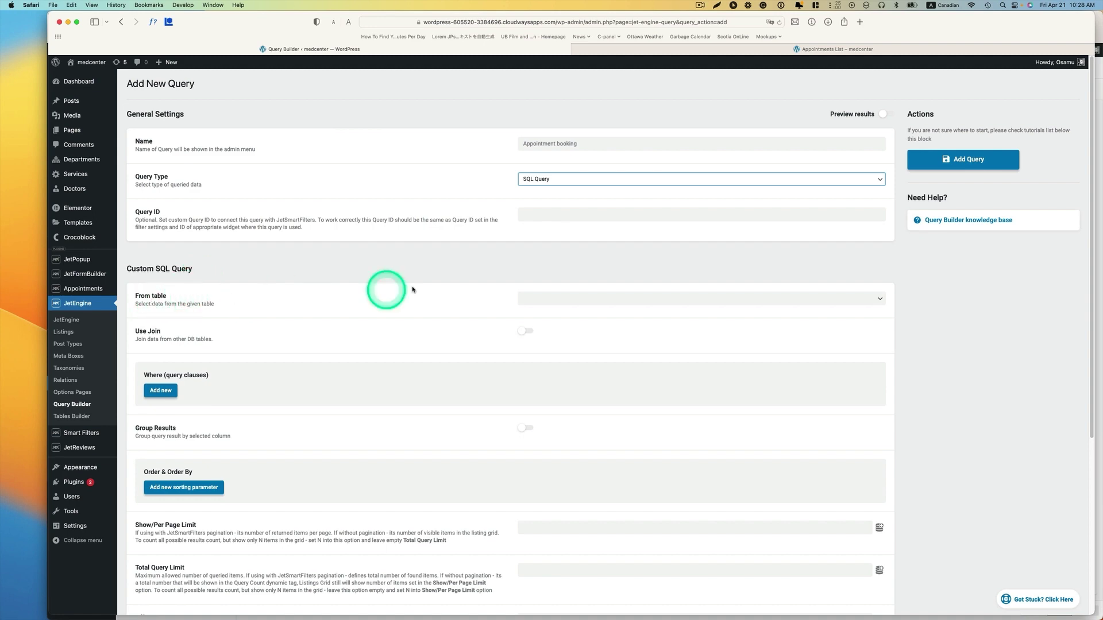
key("ctrl+Up")
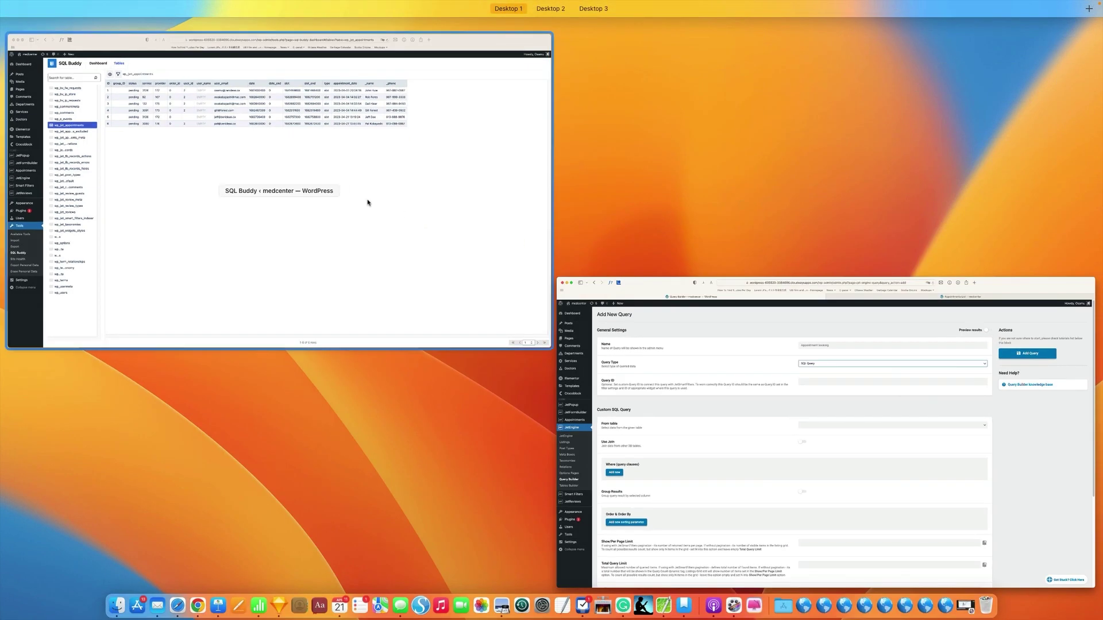
- Check the table name in SQL Buddy, then select jet_appointments as the From table
left_click(368, 199)
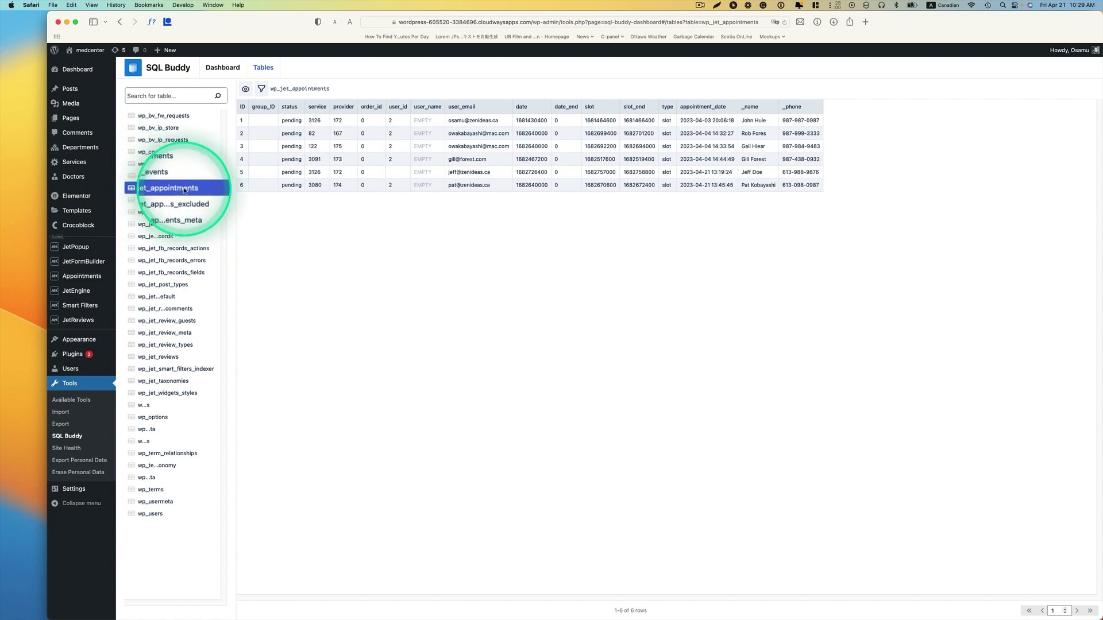
key("ctrl+Up")
left_click(587, 335)
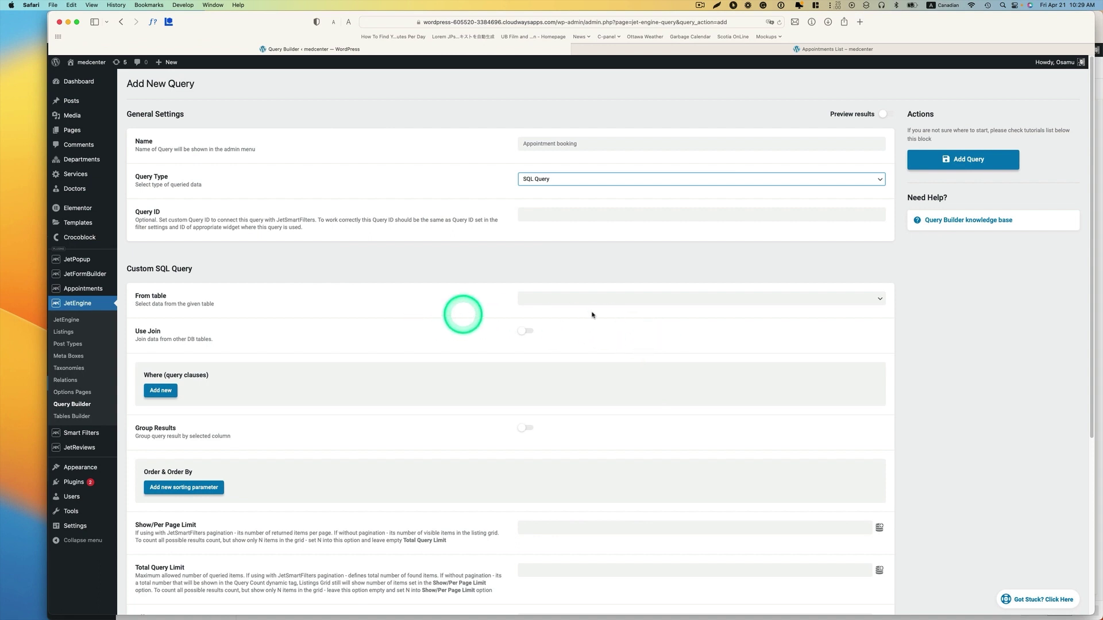
left_click(650, 299)
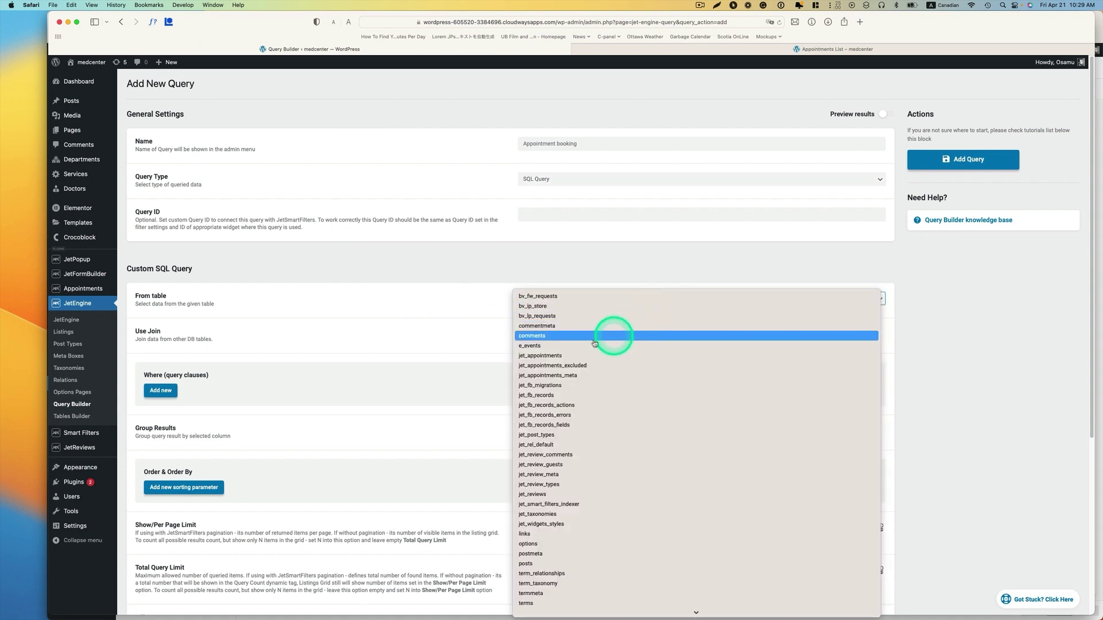
left_click(558, 357)
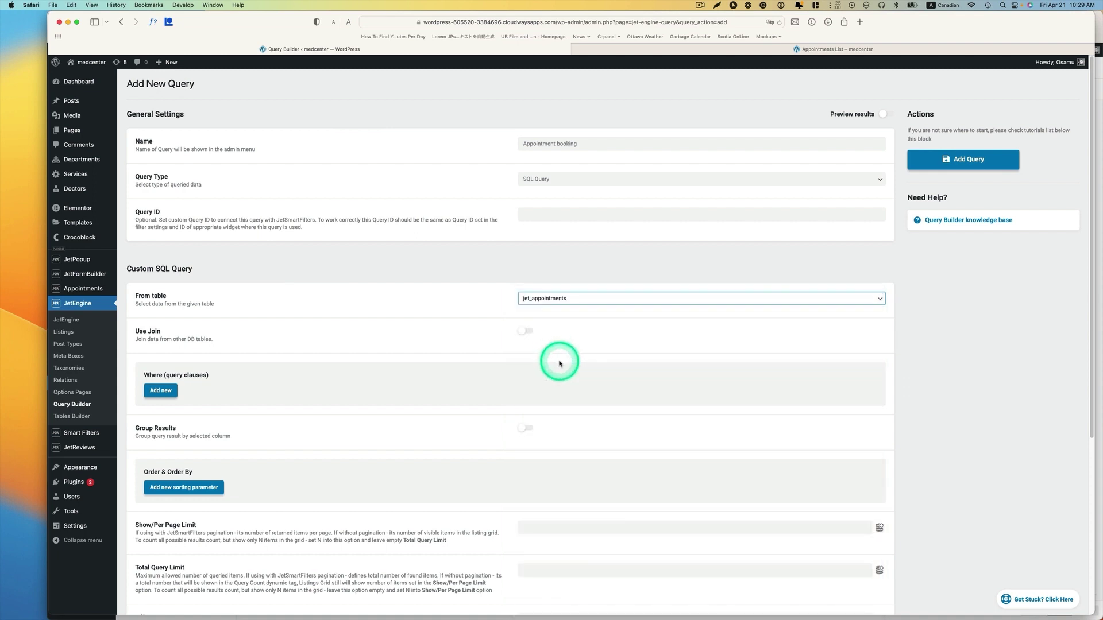
- Add a first sorting rule: date, DESC, Numeric
scroll(560, 363, "down", 2)
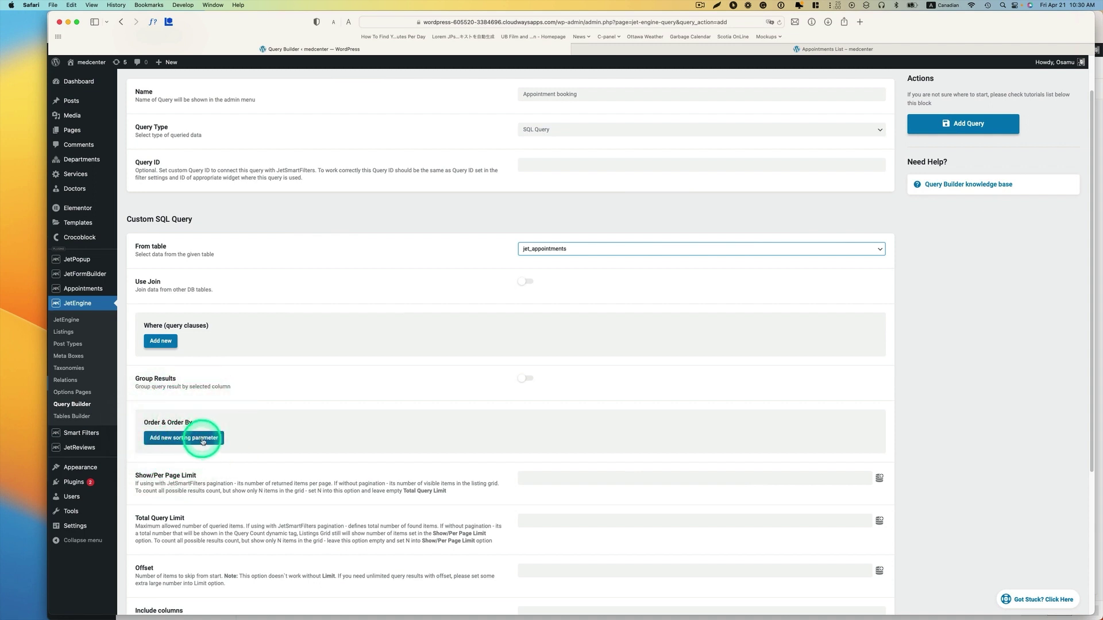
left_click(202, 439)
scroll(512, 463, "down", 3)
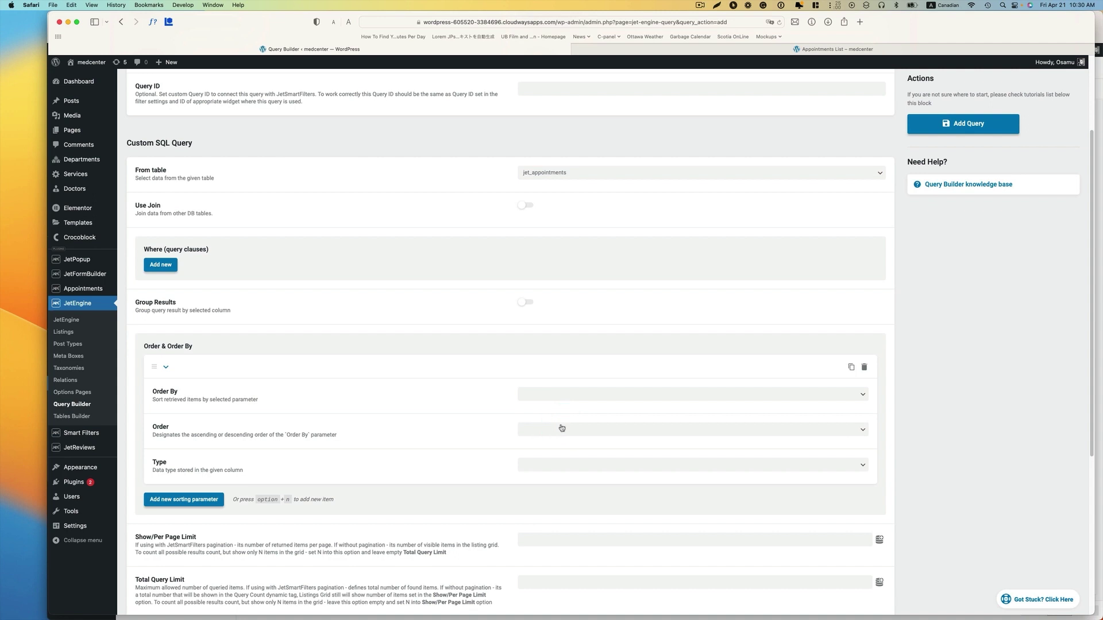
left_click(552, 400)
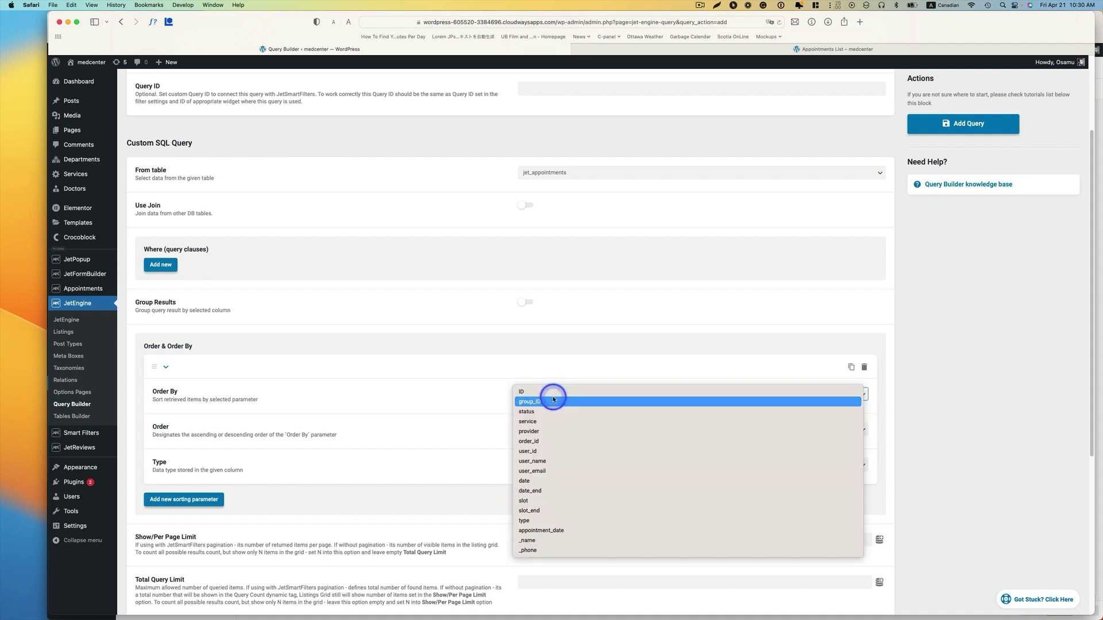
left_click(532, 481)
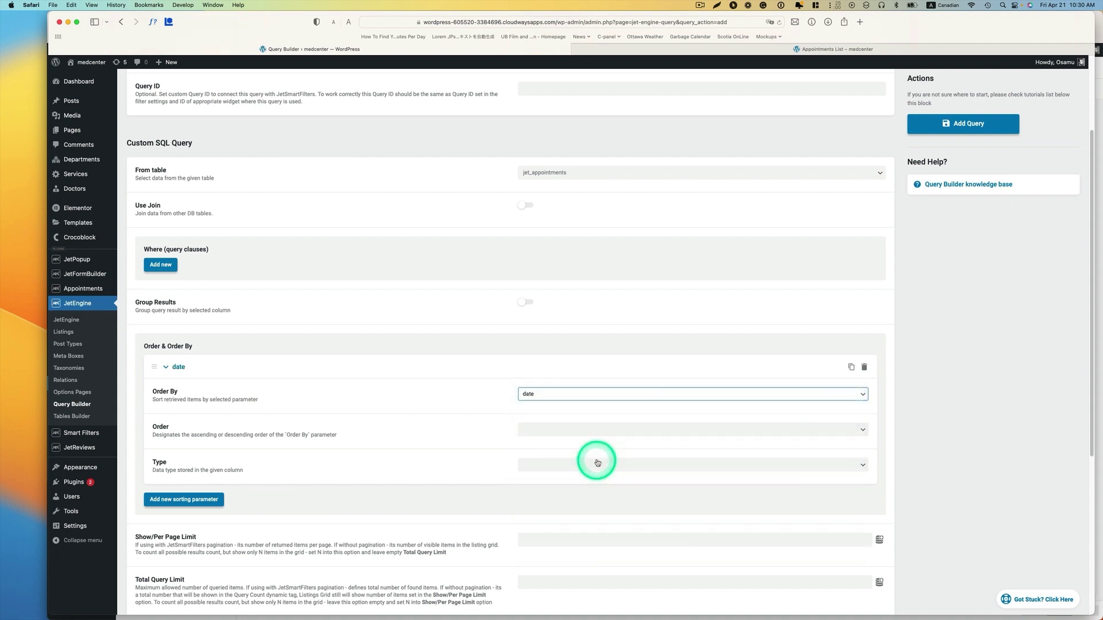
left_click(592, 431)
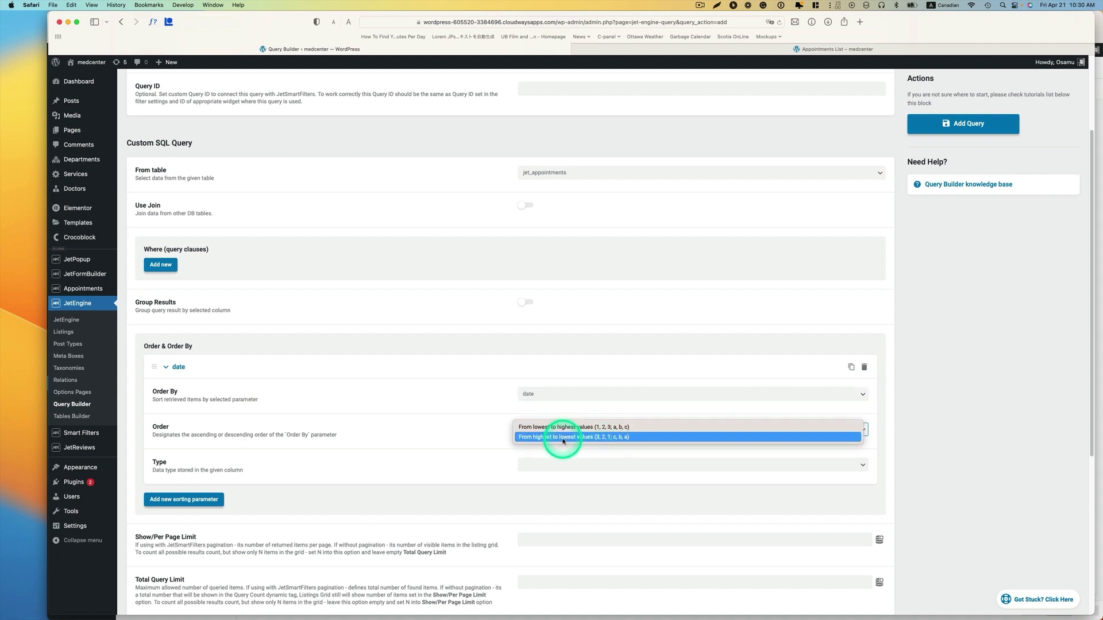
left_click(569, 437)
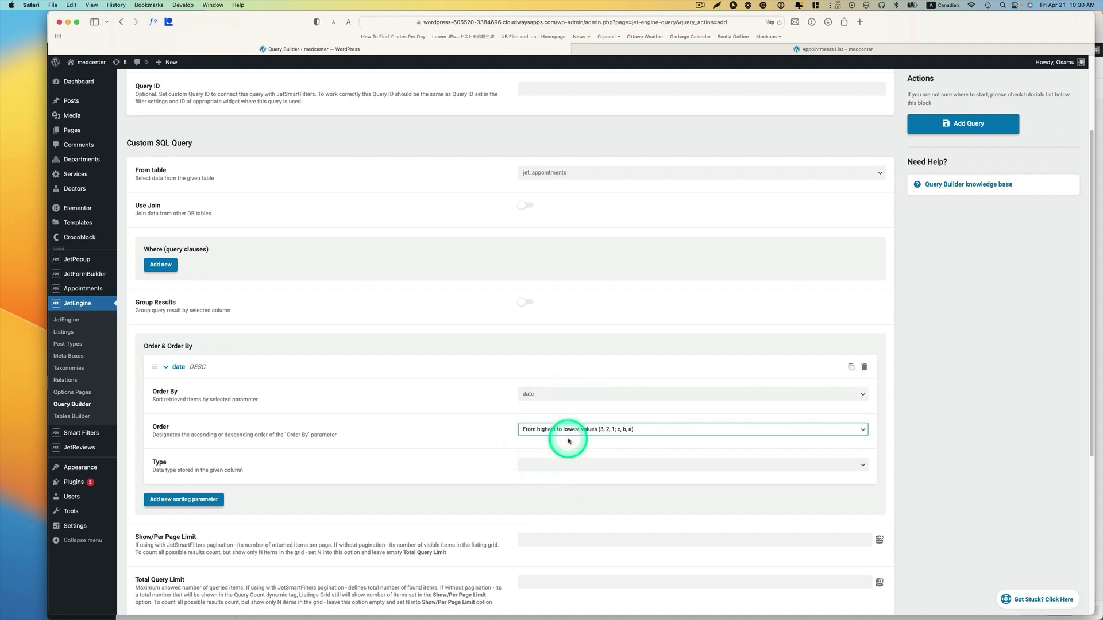
left_click(572, 466)
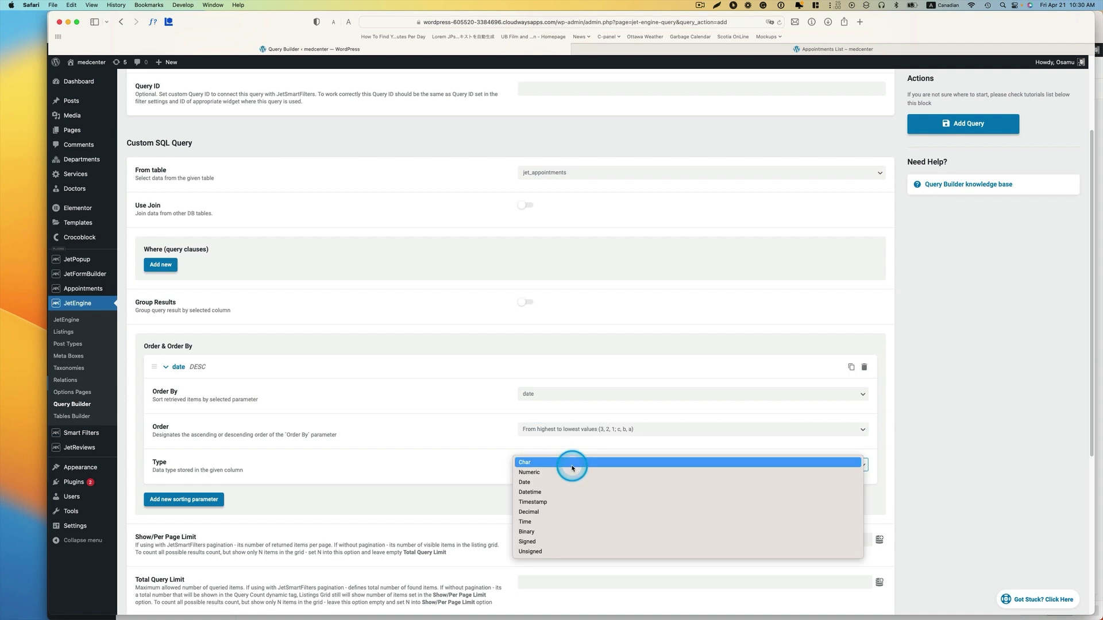
left_click(530, 473)
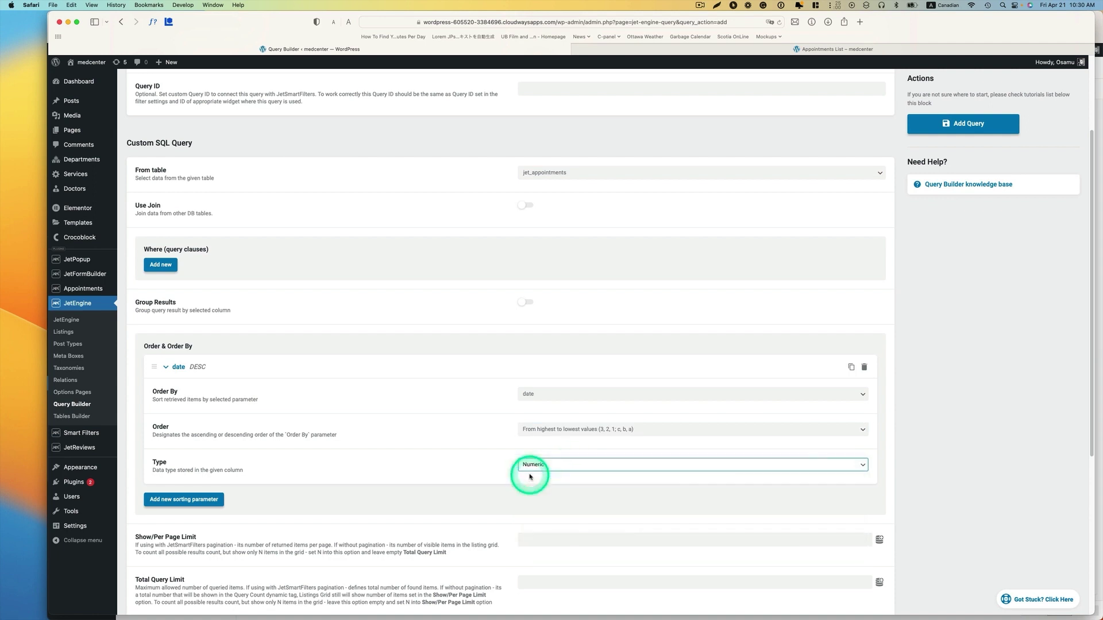
- Add a second sorting rule: slot, ASC, Numeric
left_click(178, 500)
scroll(386, 524, "down", 3)
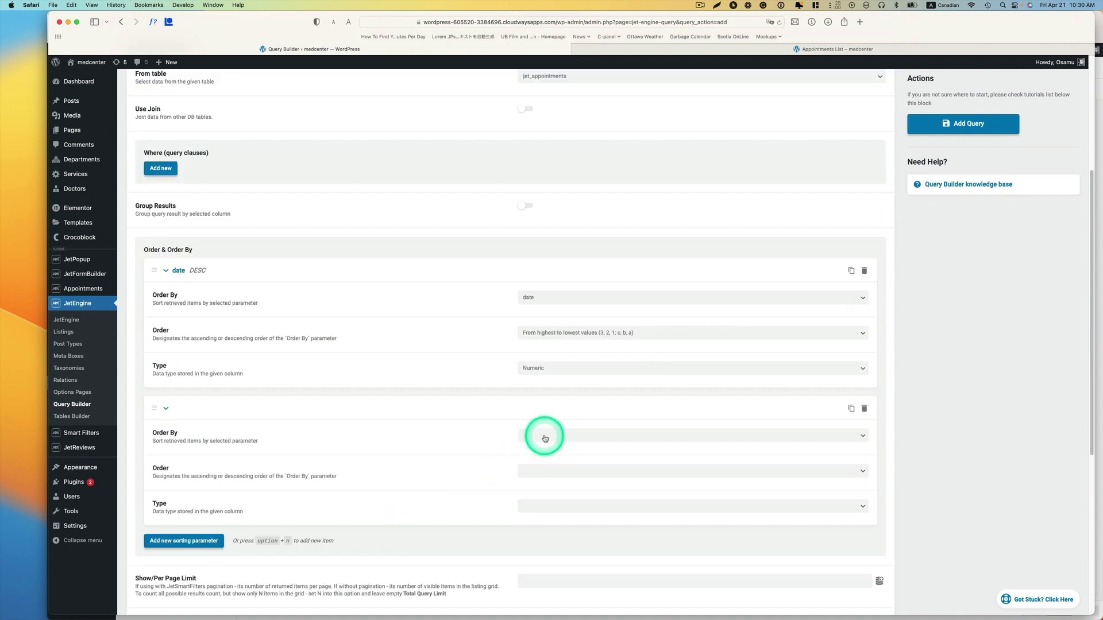
left_click(544, 439)
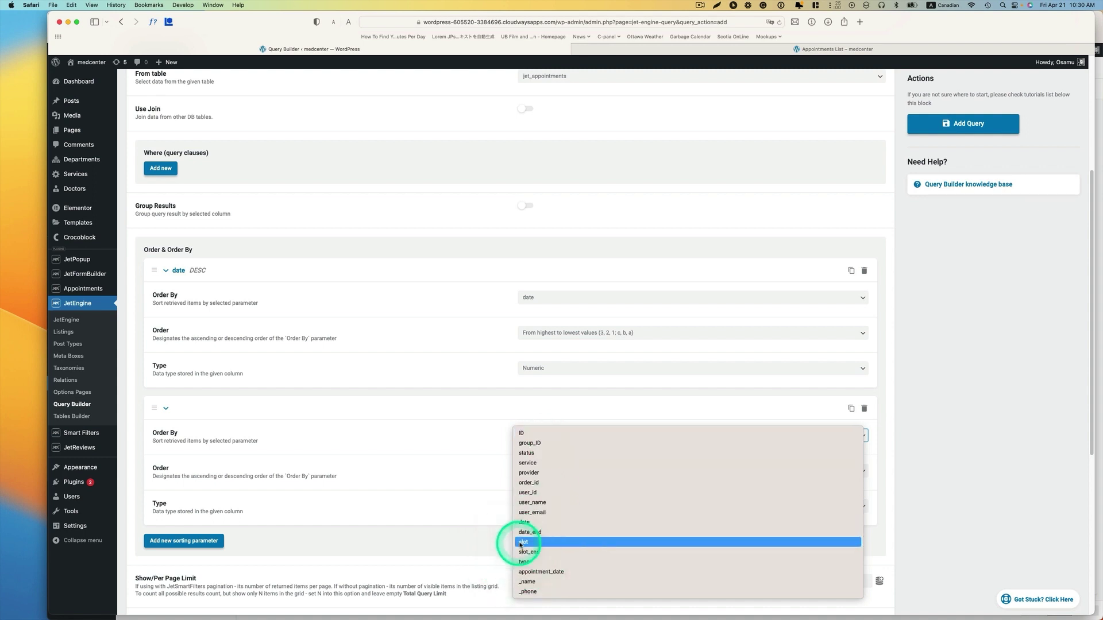
left_click(523, 544)
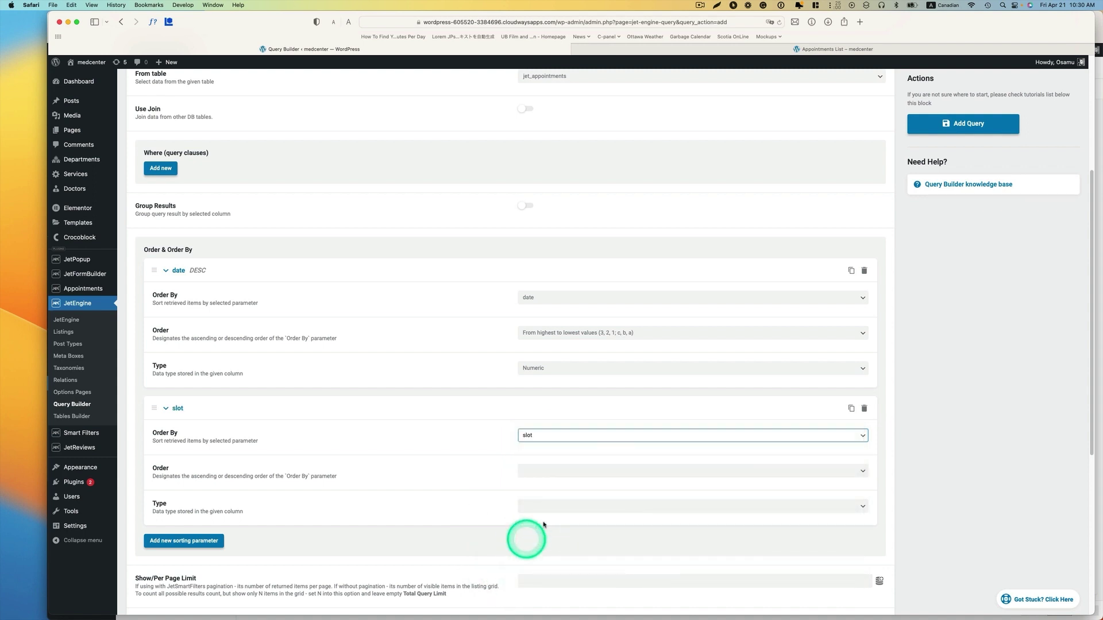
left_click(569, 472)
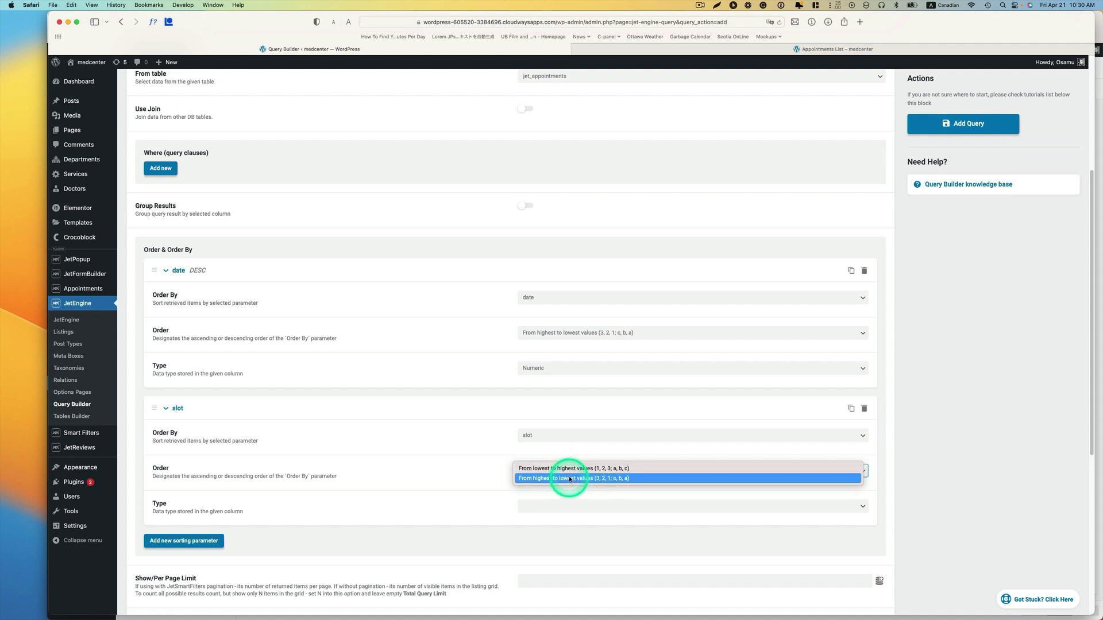
left_click(569, 468)
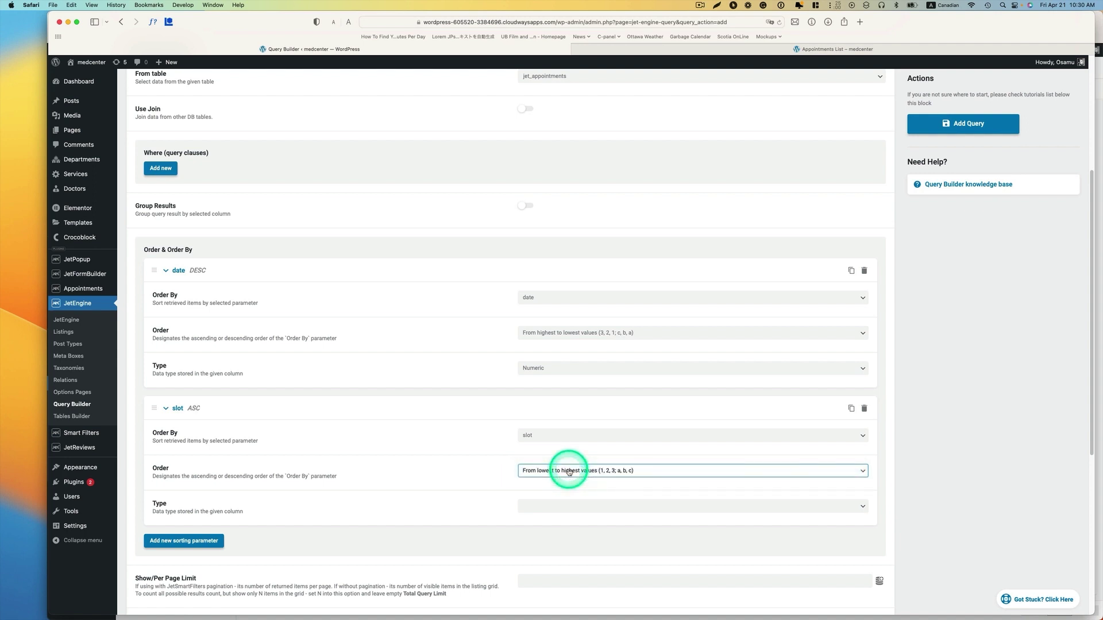
scroll(569, 471, "down", 1)
left_click(572, 495)
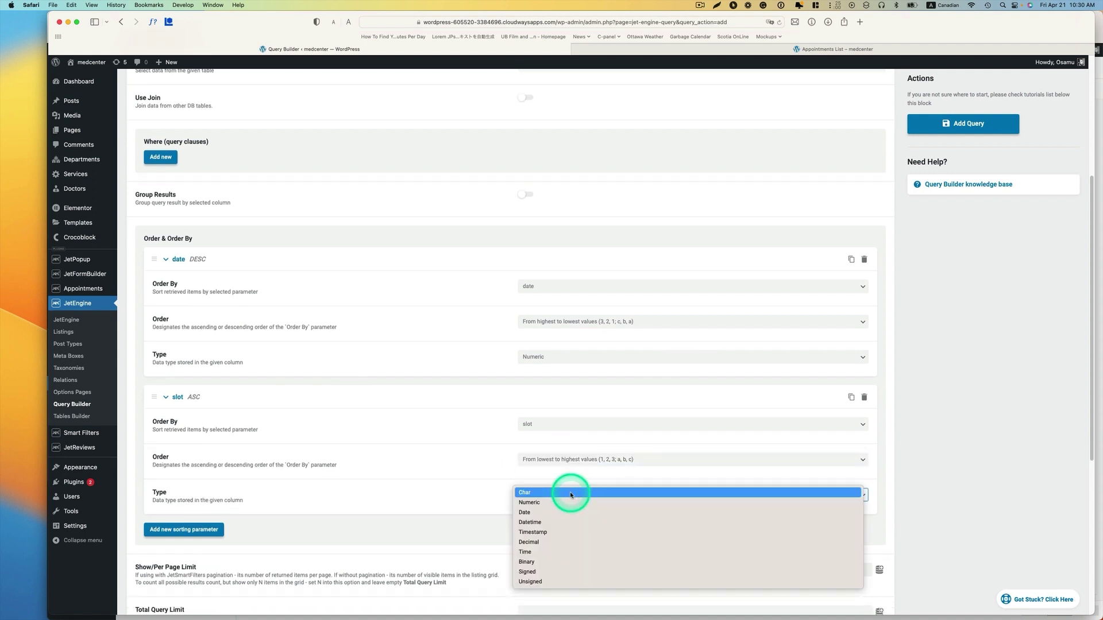
left_click(534, 504)
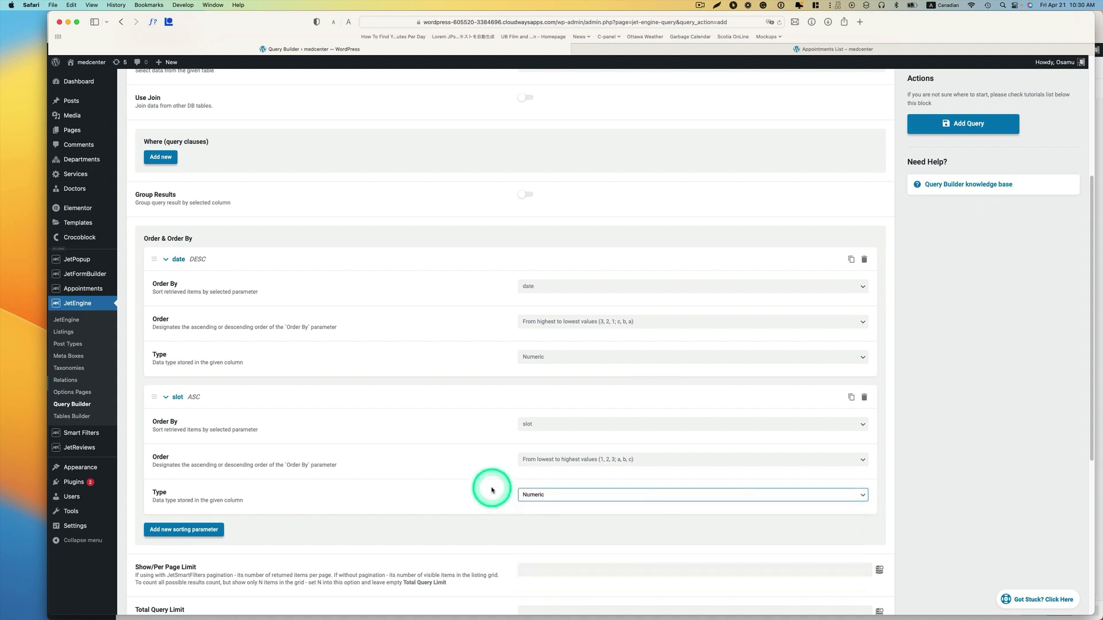
scroll(574, 465, "down", 3)
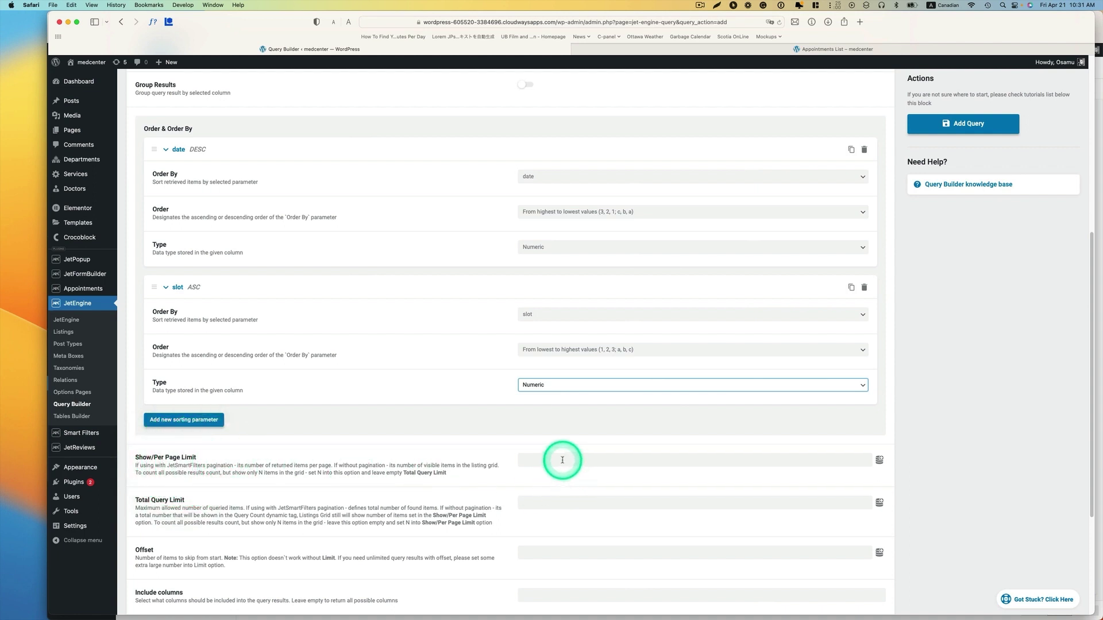
- Set the per-page limit to 20 and leave Cast result as Keep stdClass
left_click(562, 460)
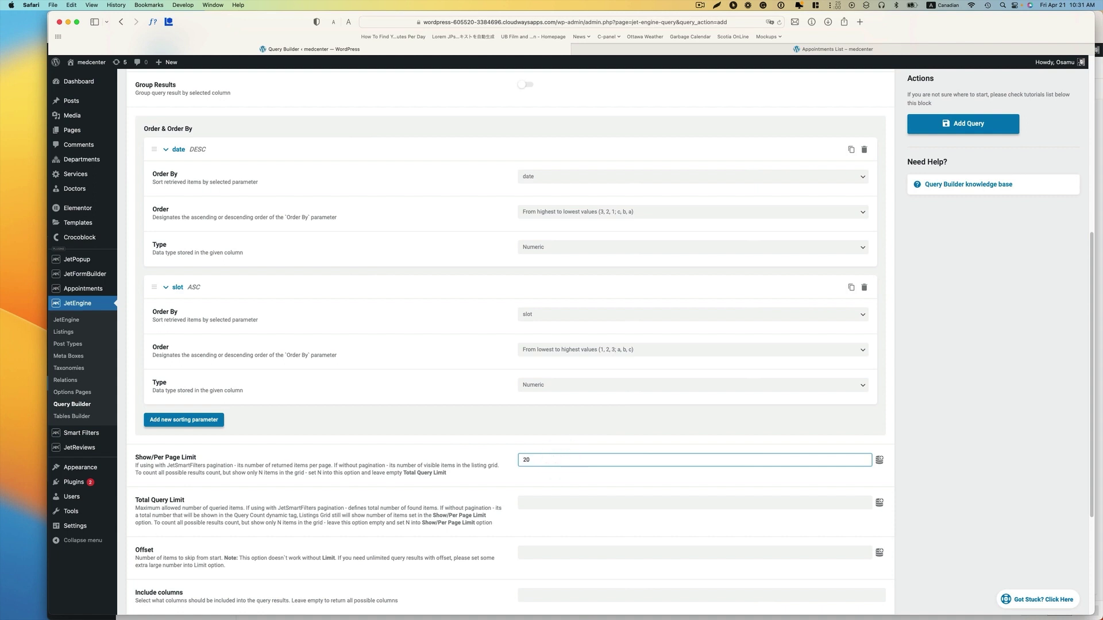
scroll(560, 488, "down", 2)
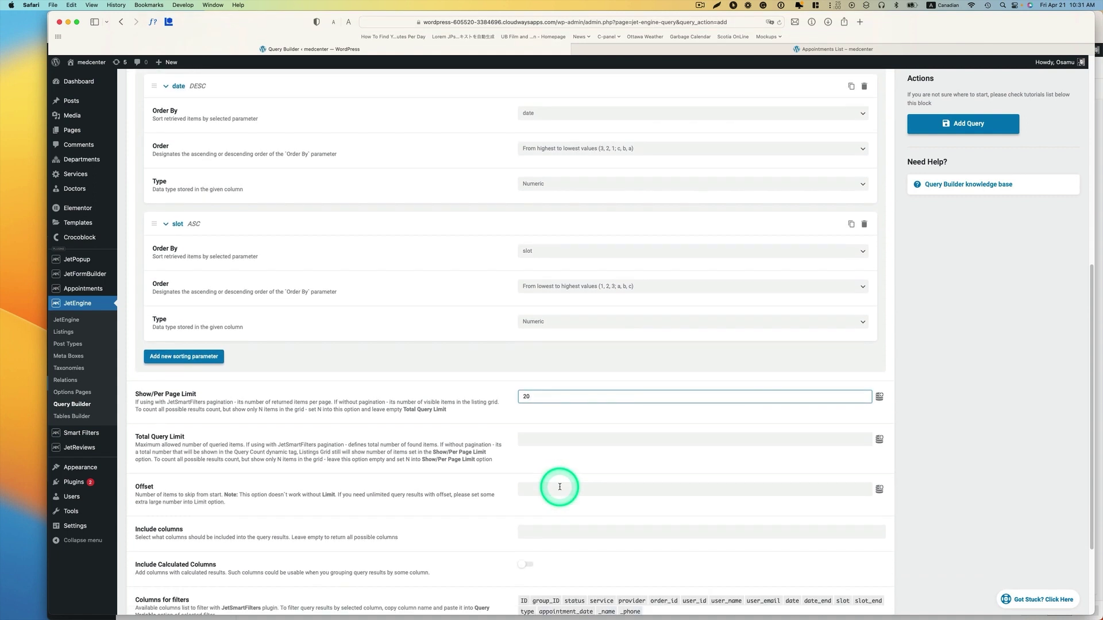
scroll(560, 486, "down", 4)
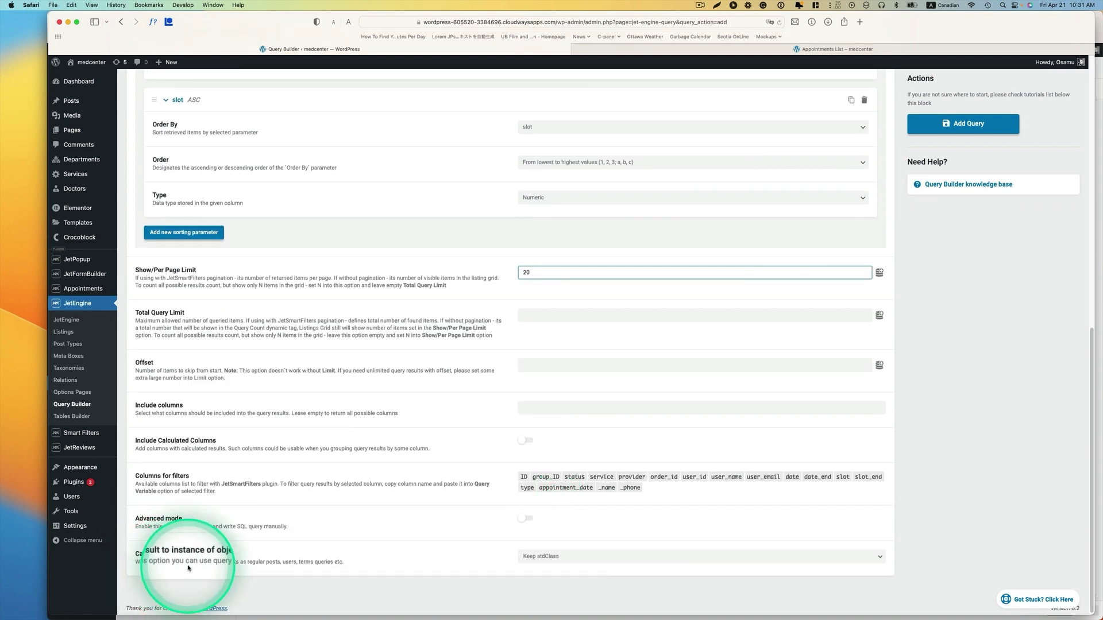
left_click(537, 558)
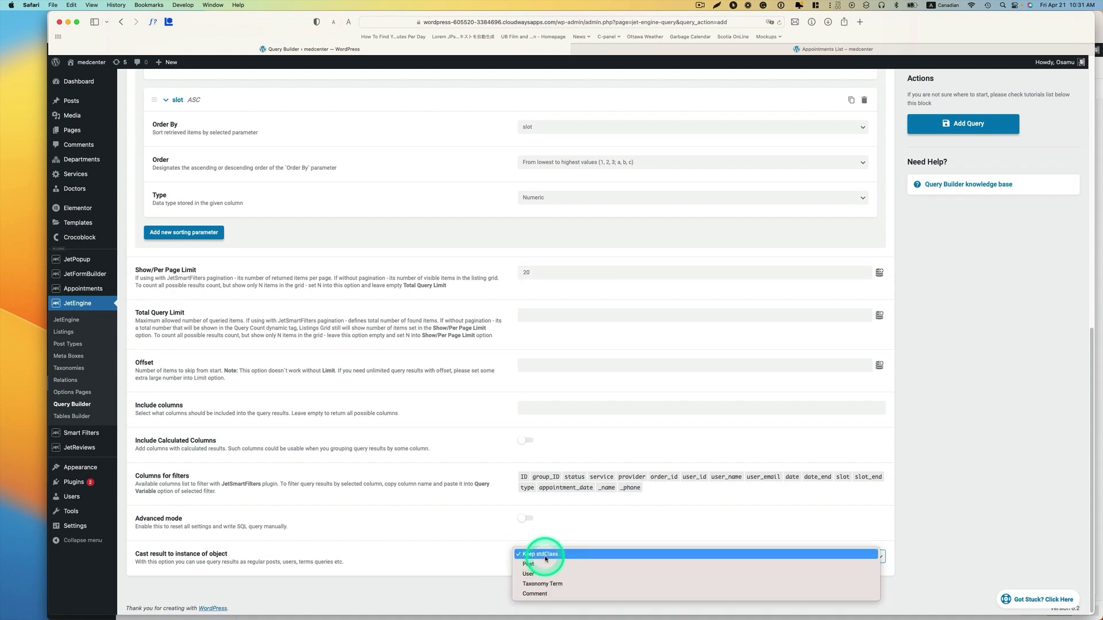
left_click(546, 555)
scroll(937, 398, "up", 2)
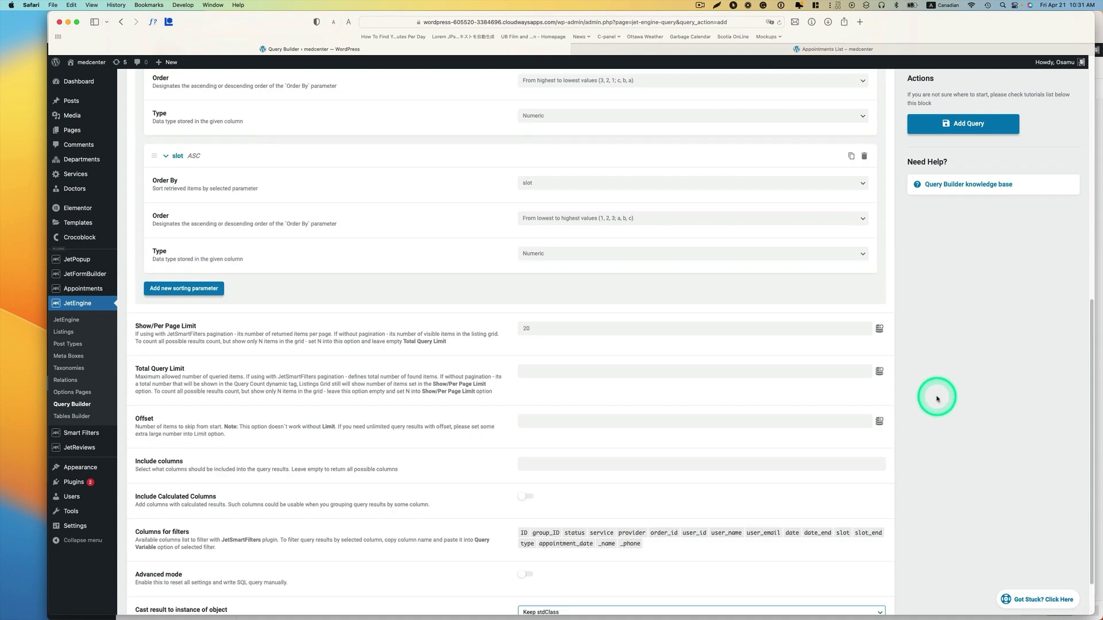
scroll(937, 398, "up", 2)
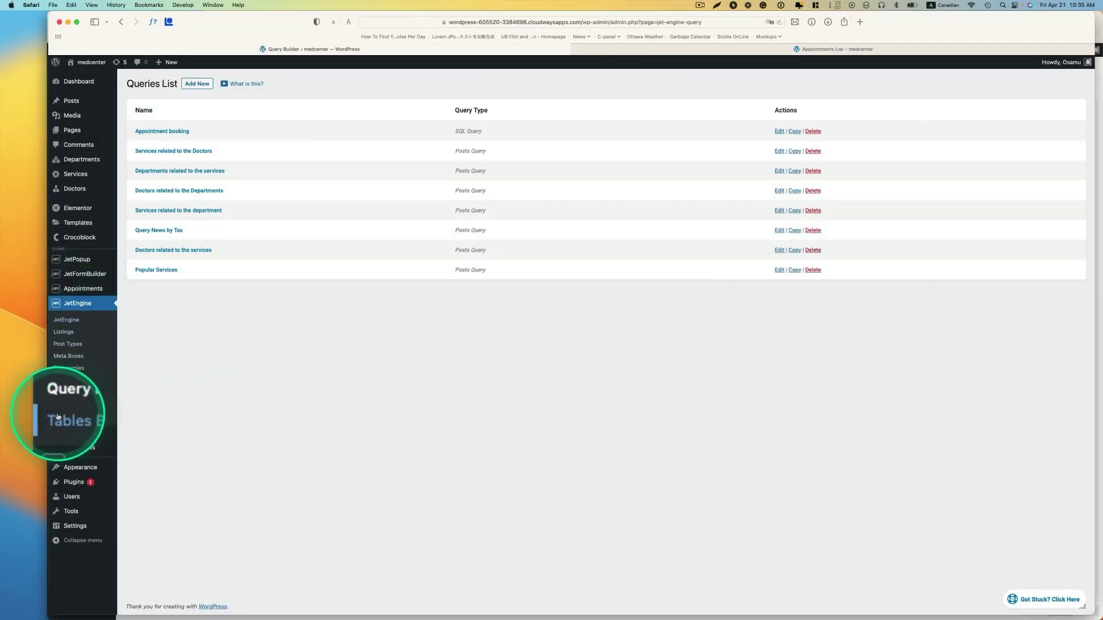
- Create a Tables Builder table named 'Appointment list' using the Appointment booking query
left_click(77, 418)
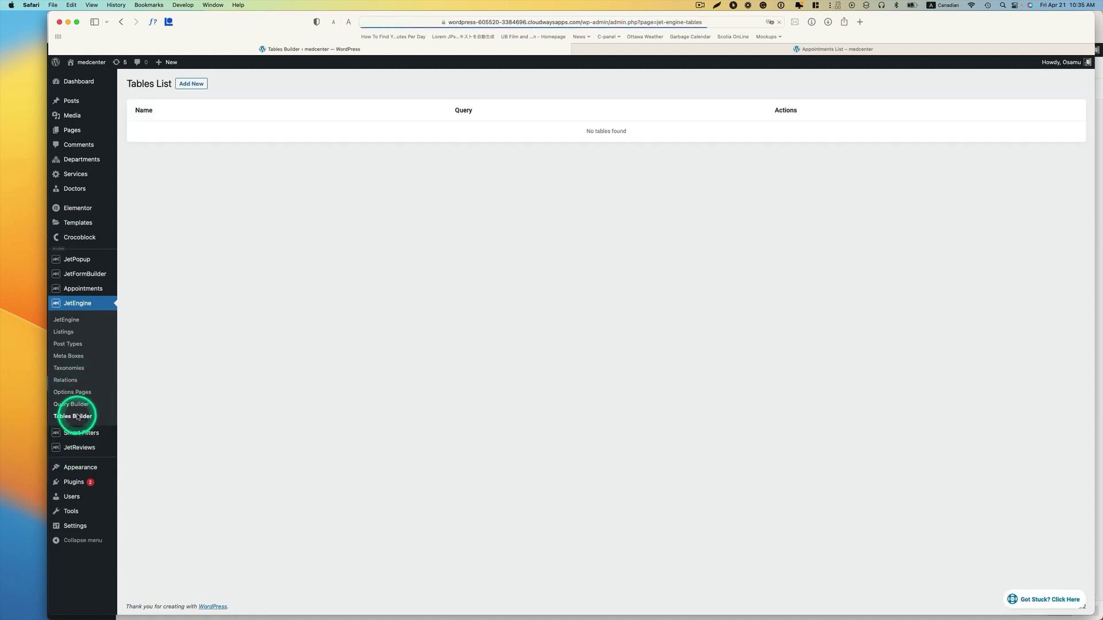
left_click(196, 88)
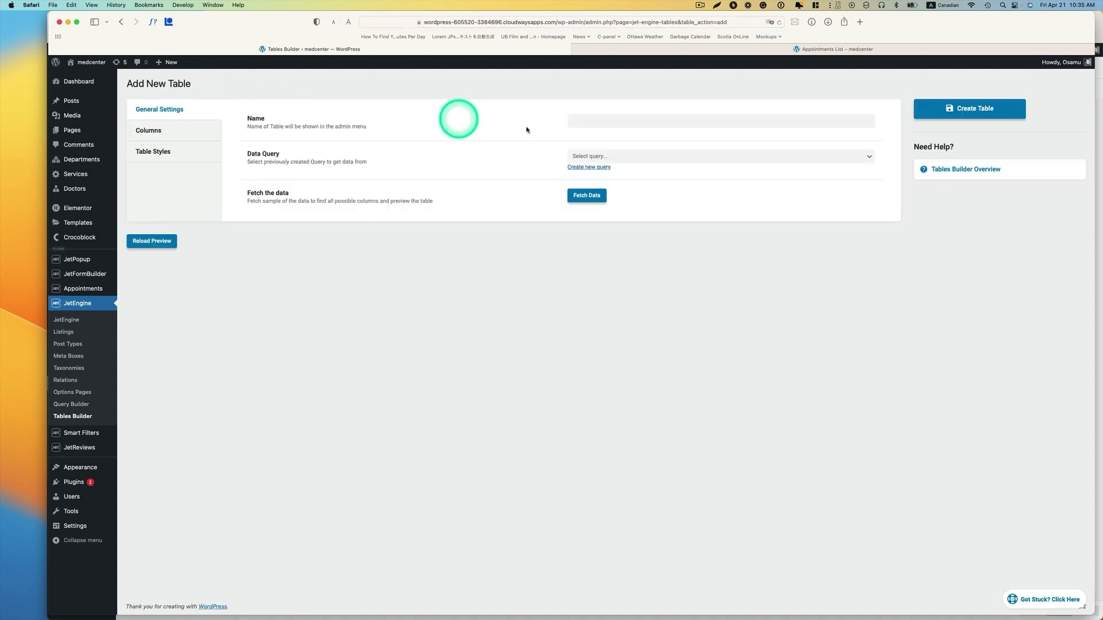
left_click(588, 119)
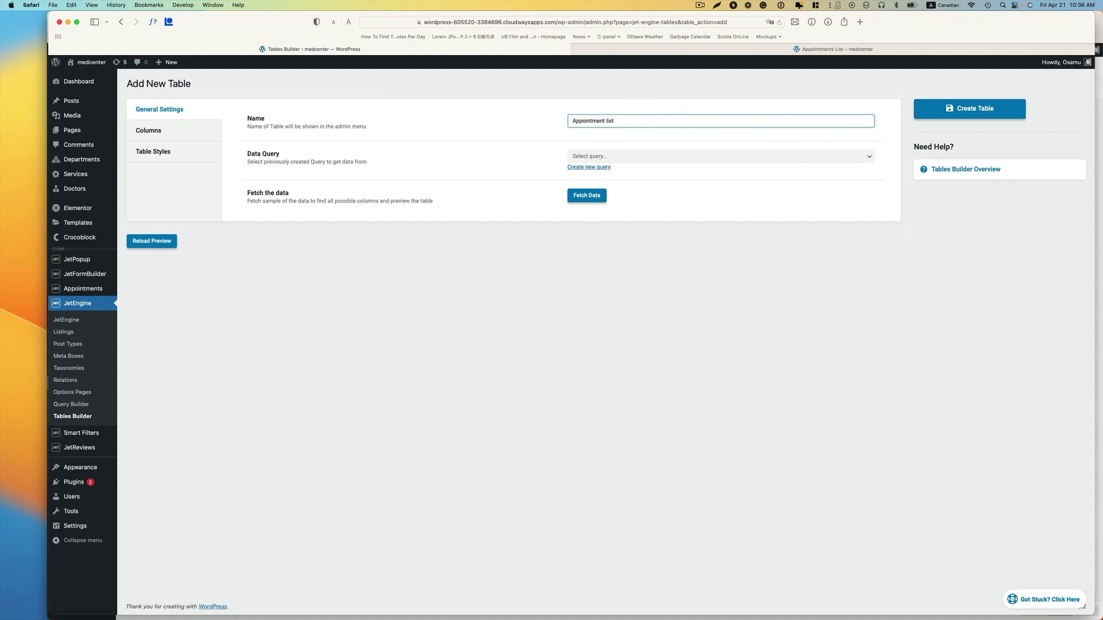
key("Tab")
left_click(601, 157)
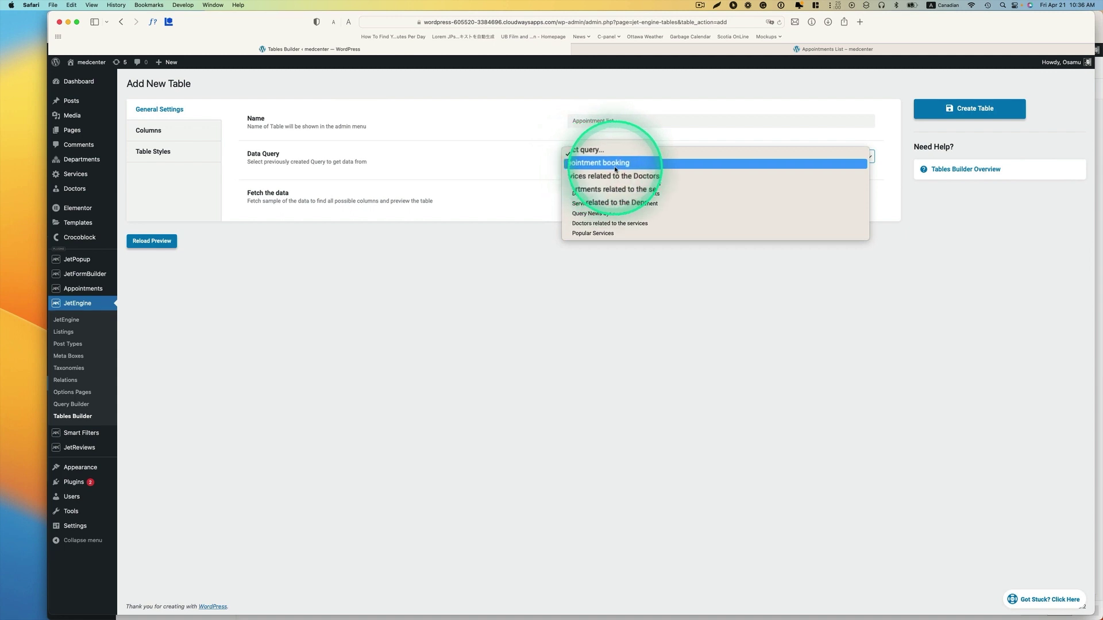
left_click(615, 165)
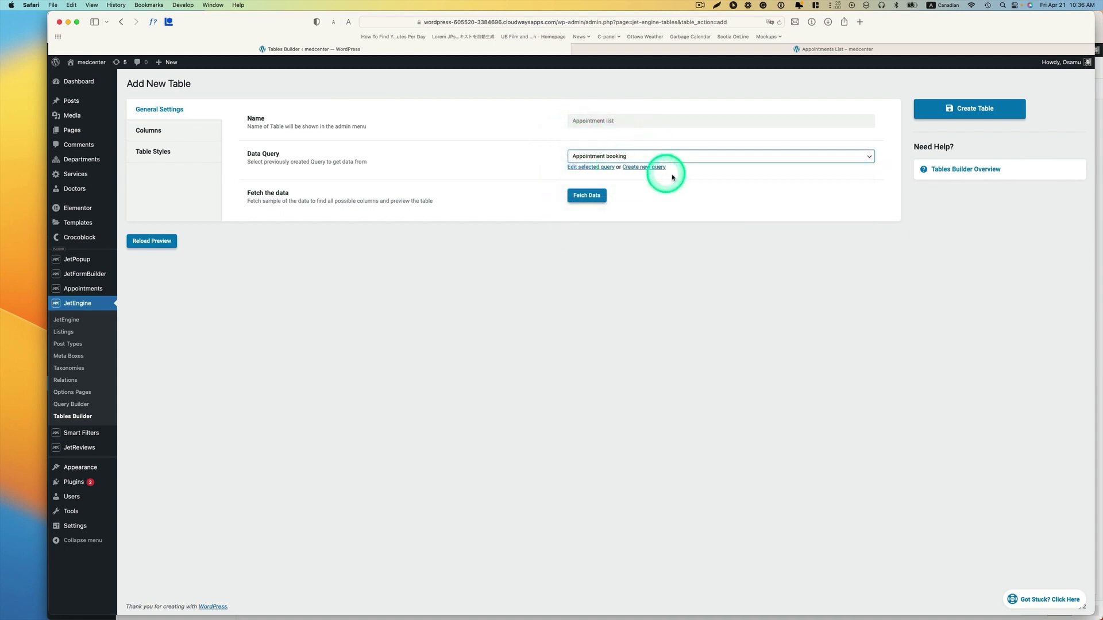
- Add a blank column on the Columns tab, check the appointments table in SQL Buddy, and return to the editor
left_click(145, 132)
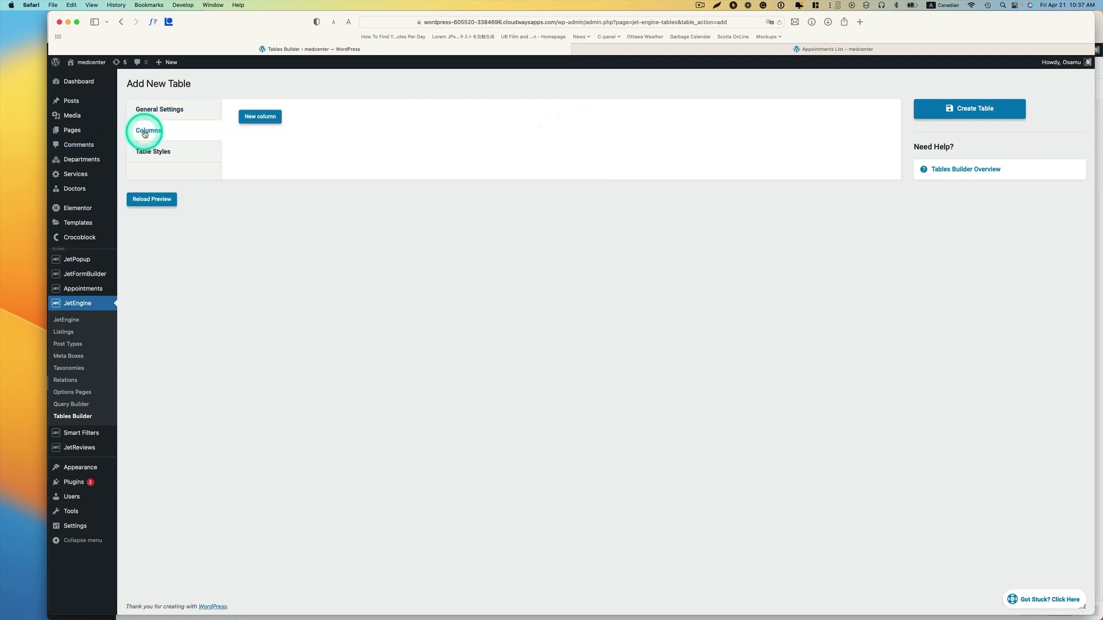
left_click(265, 117)
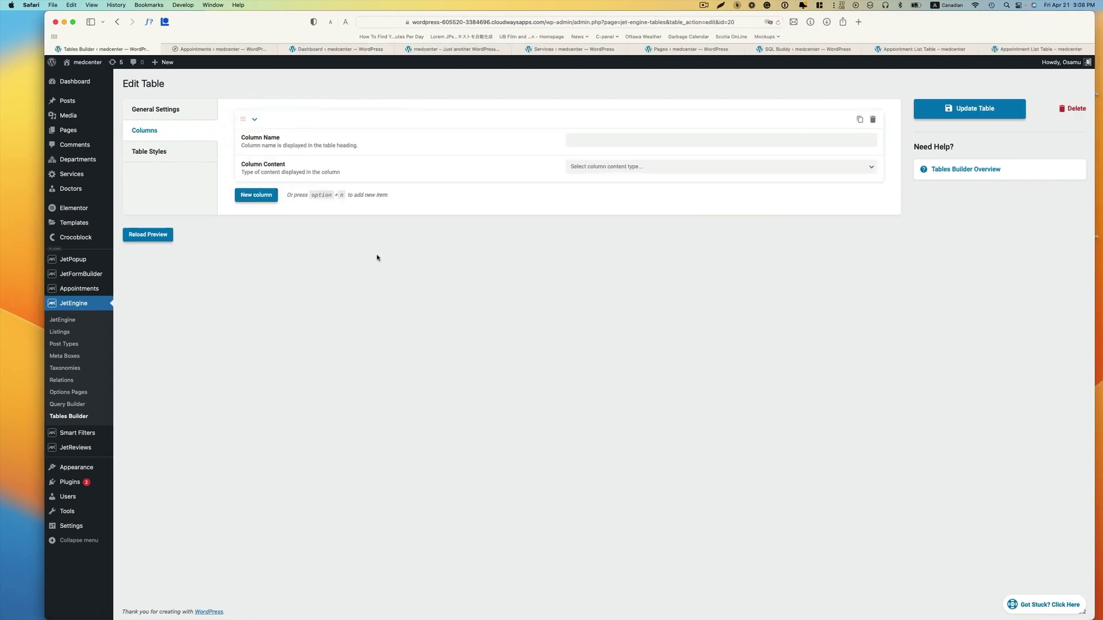
key("ctrl+Up")
left_click(384, 418)
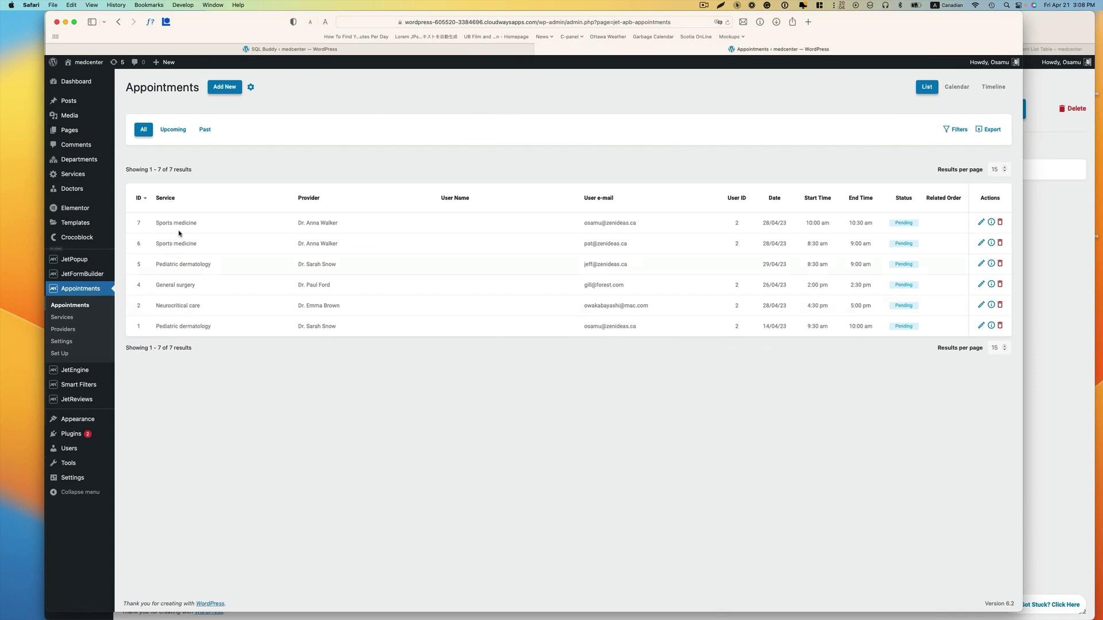
left_click(399, 50)
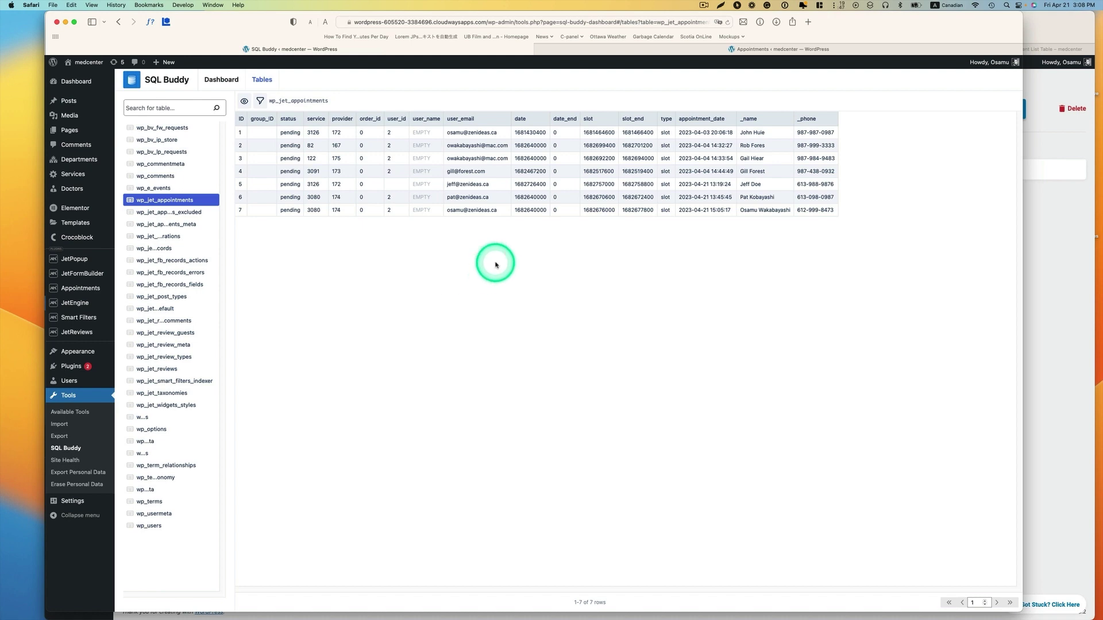
key("ctrl+Up")
left_click(618, 318)
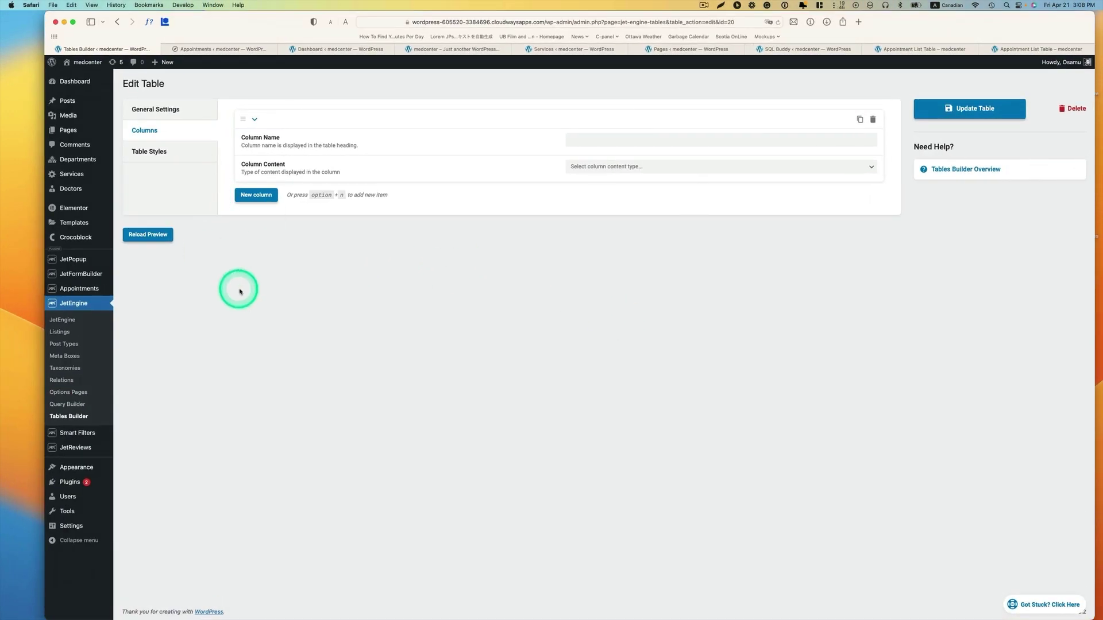
- Name the first column Service, showing the raw value of the fetched service column
left_click(589, 141)
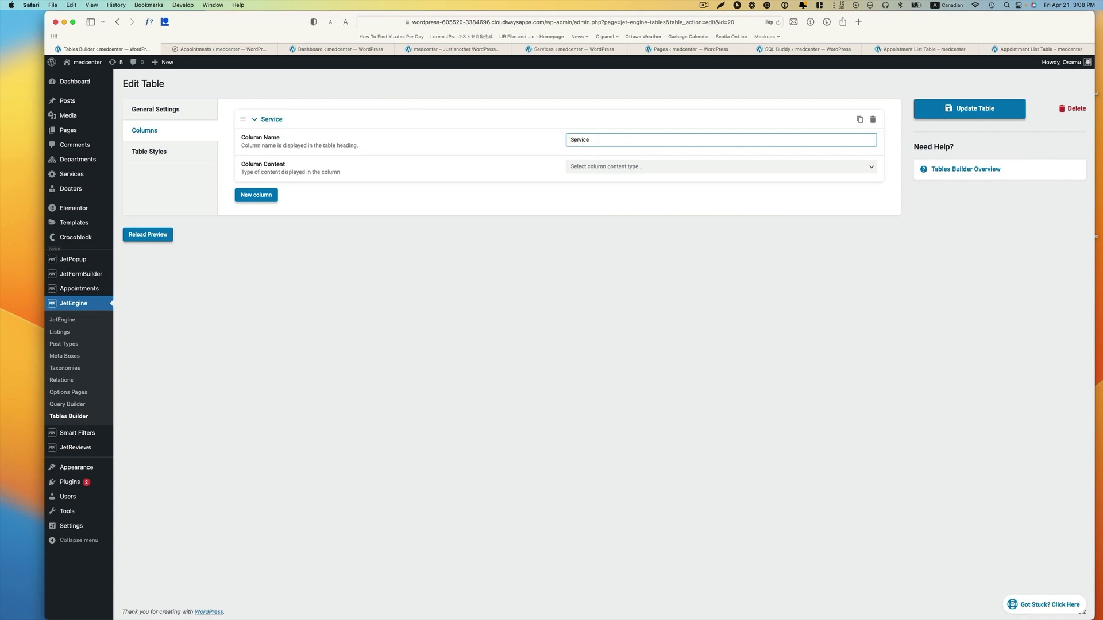
left_click(594, 168)
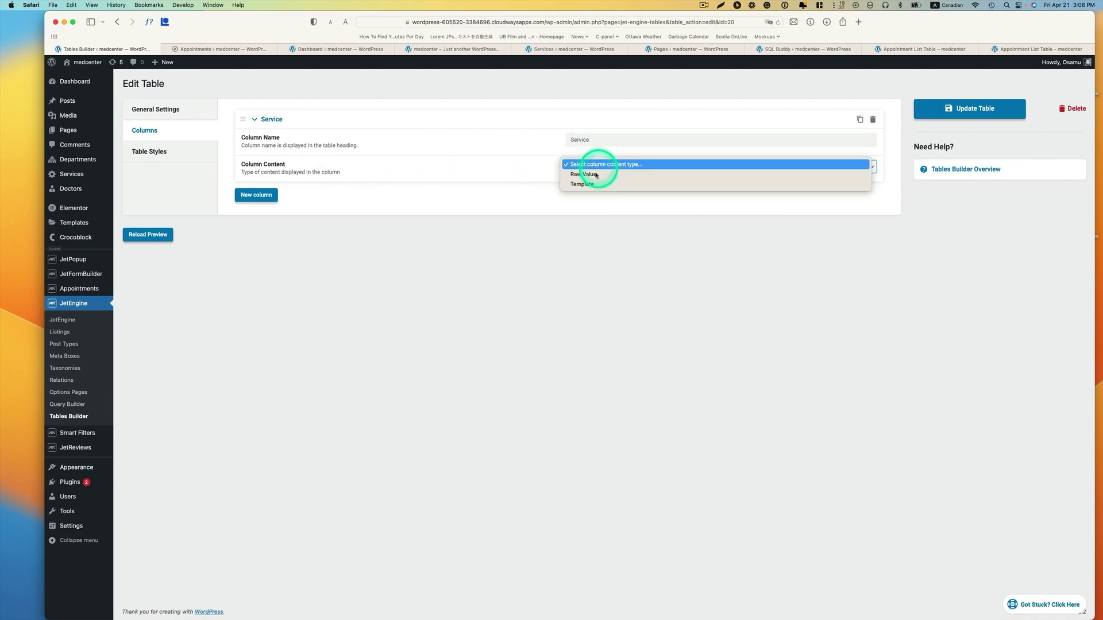
left_click(579, 176)
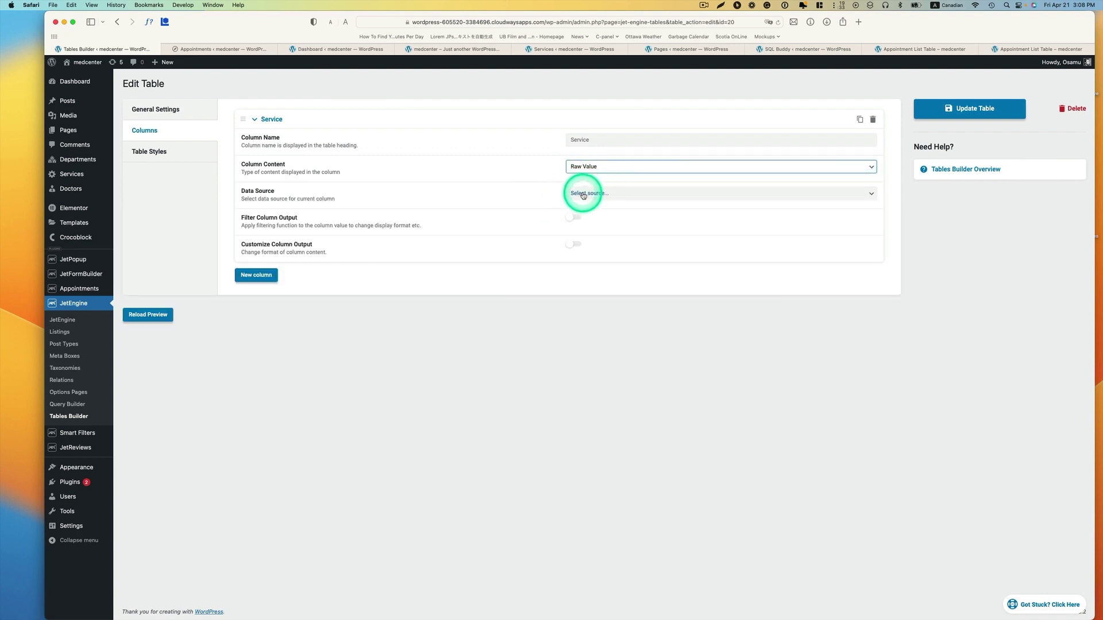
left_click(582, 196)
left_click(593, 200)
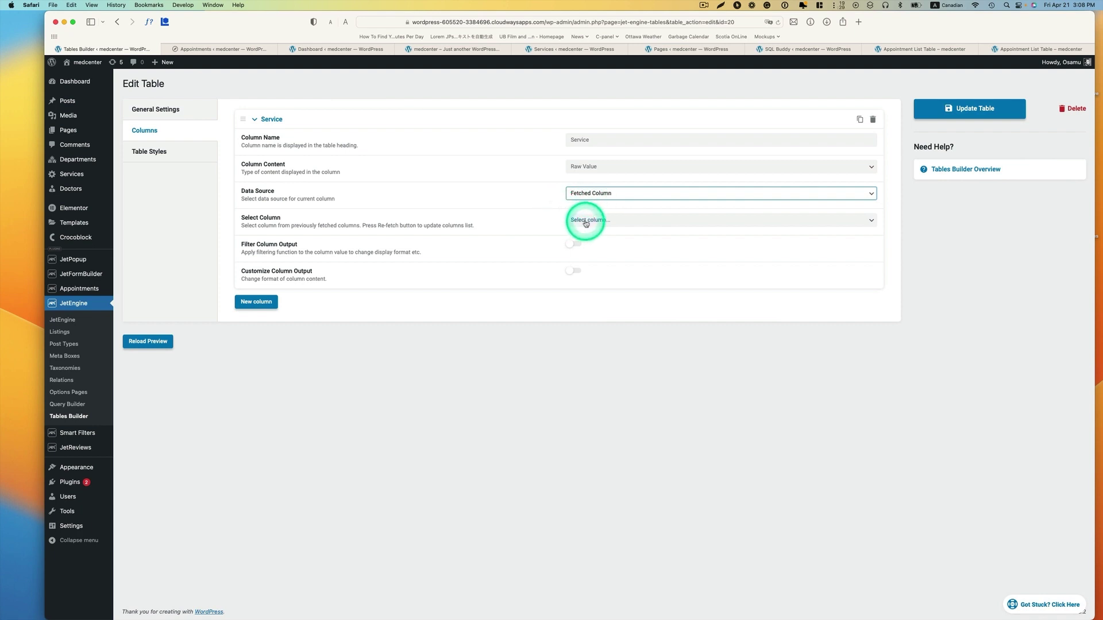
left_click(589, 220)
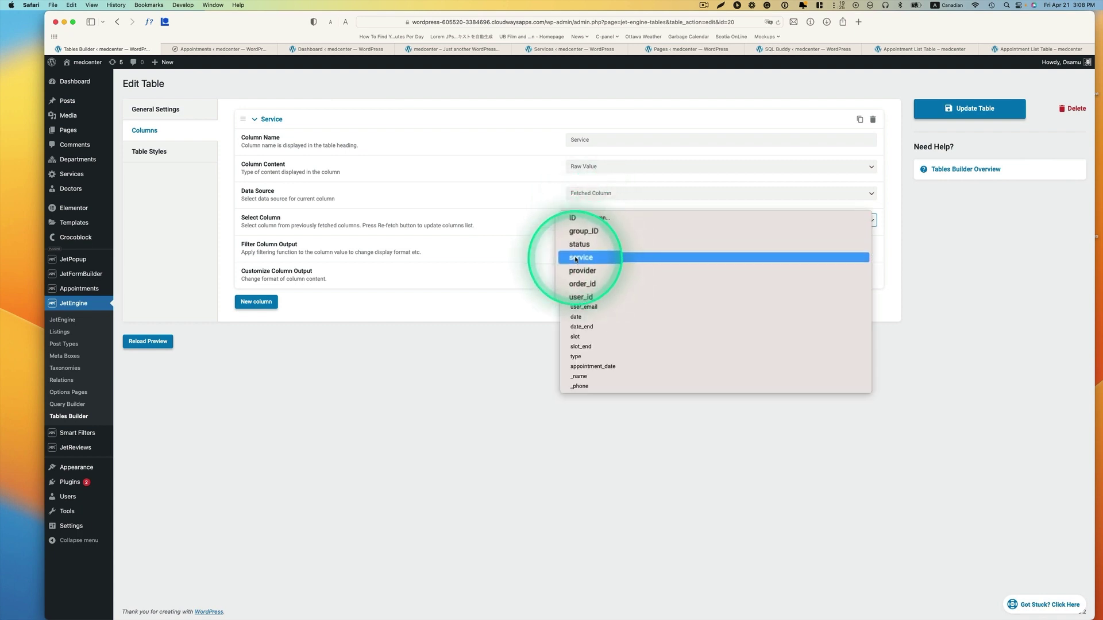
left_click(576, 258)
- Filter the Service column output with Get post/page title, checking titles in the Services list
left_click(308, 249)
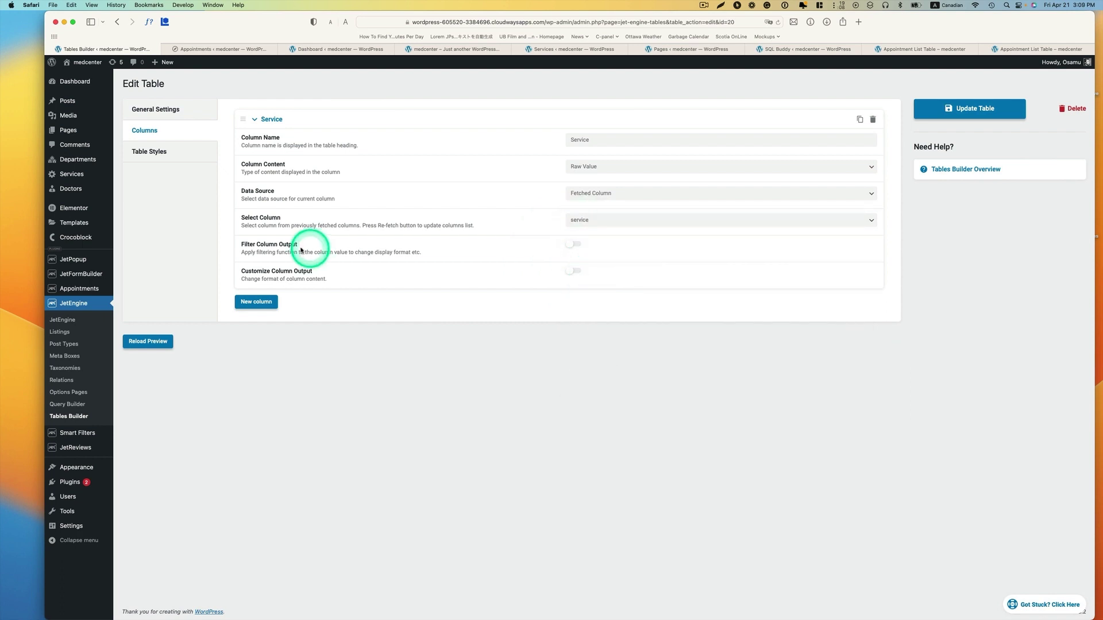
left_click(565, 249)
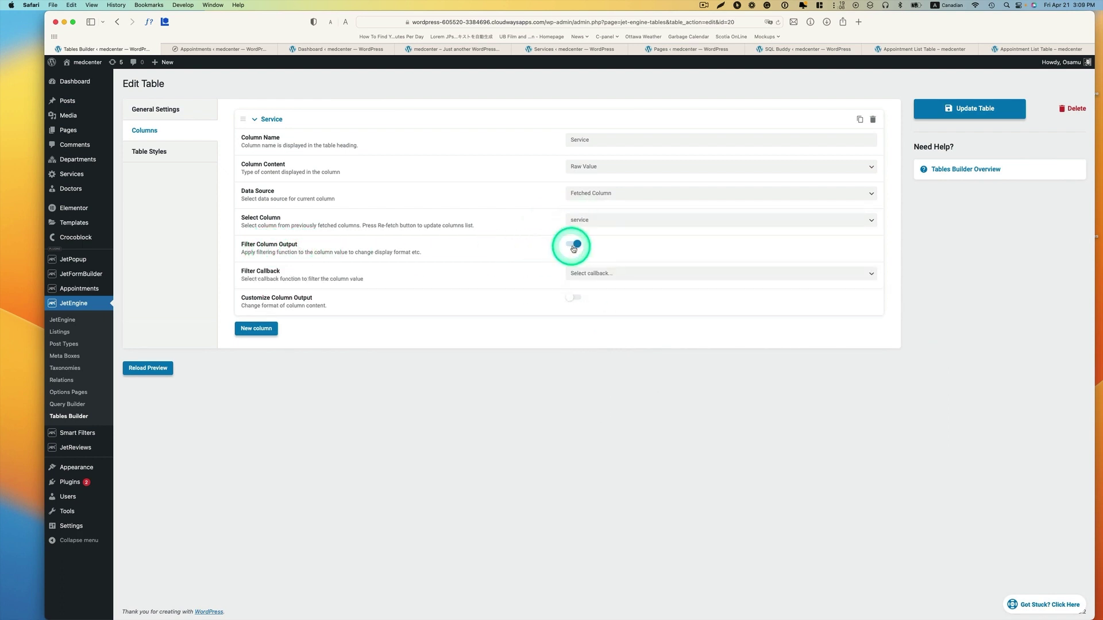
left_click(597, 274)
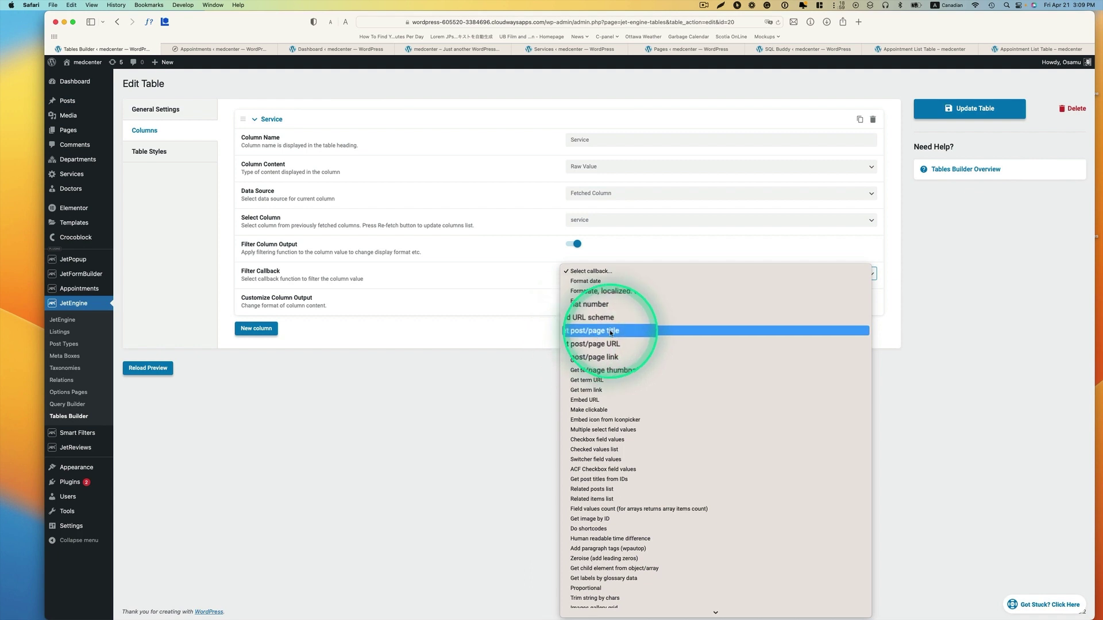
left_click(611, 331)
mouse_move(80, 177)
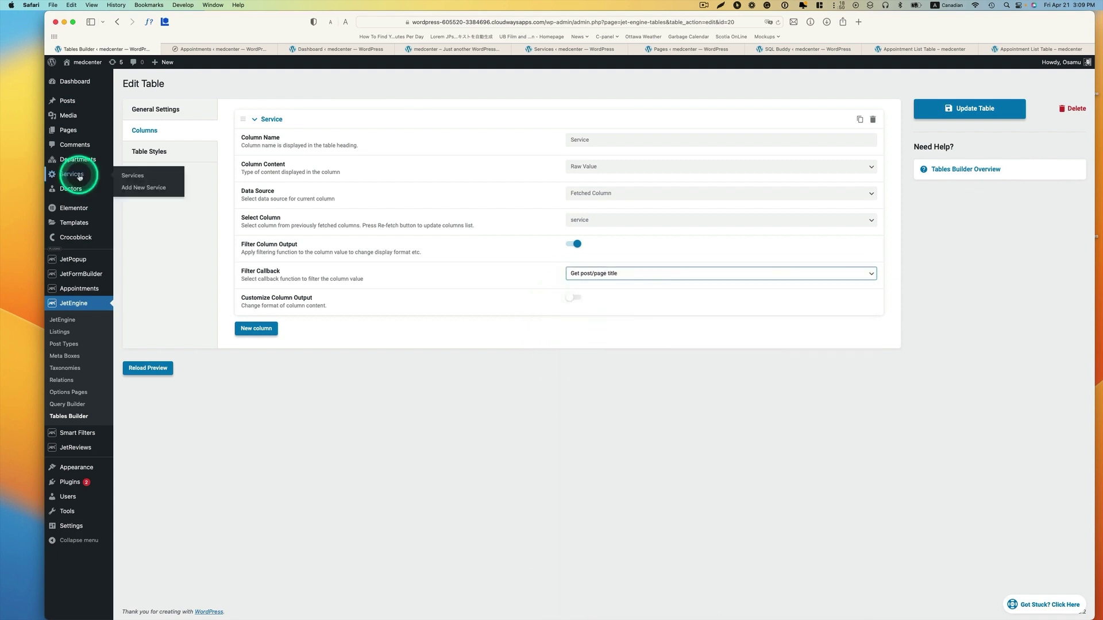
left_click(76, 178)
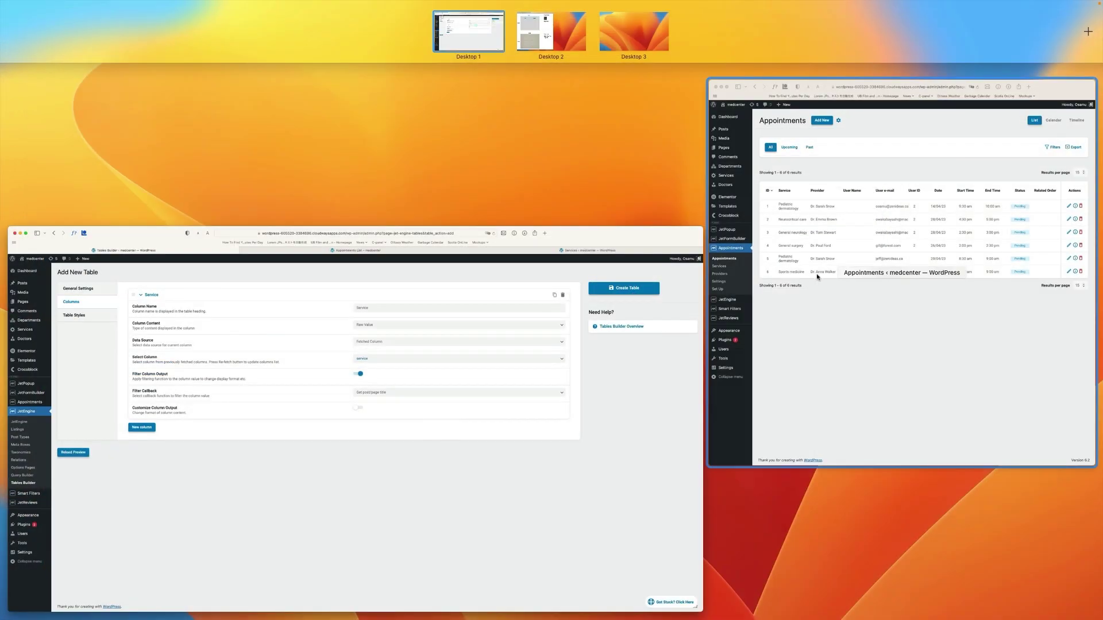
left_click(817, 277)
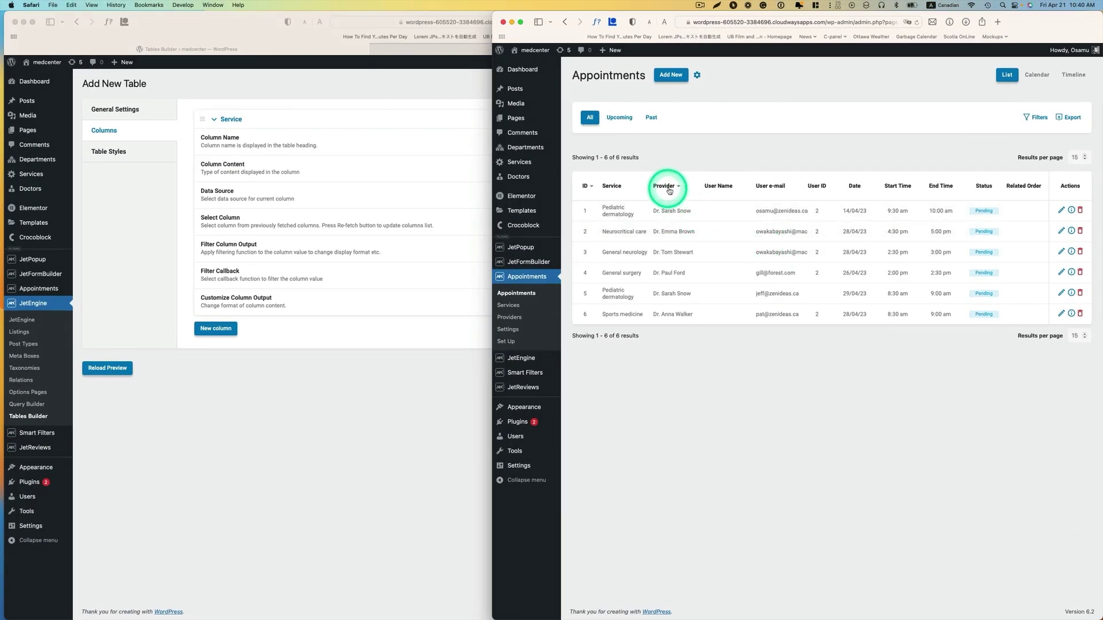
left_click(398, 247)
- Add a second column named Doctor showing the raw value of the fetched provider column
left_click(220, 330)
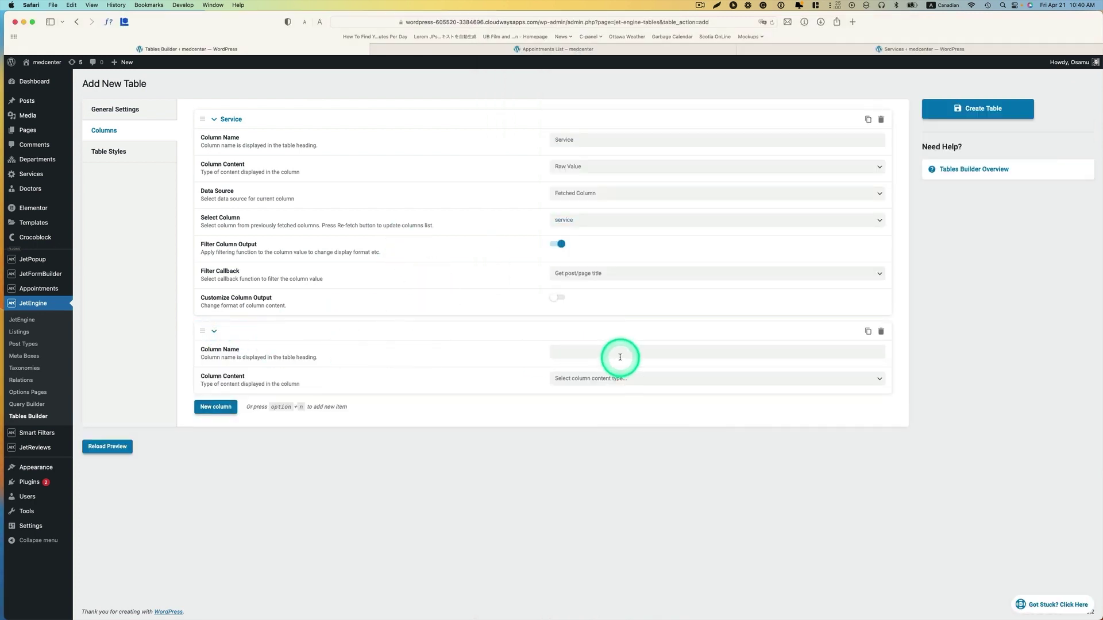
left_click(601, 357)
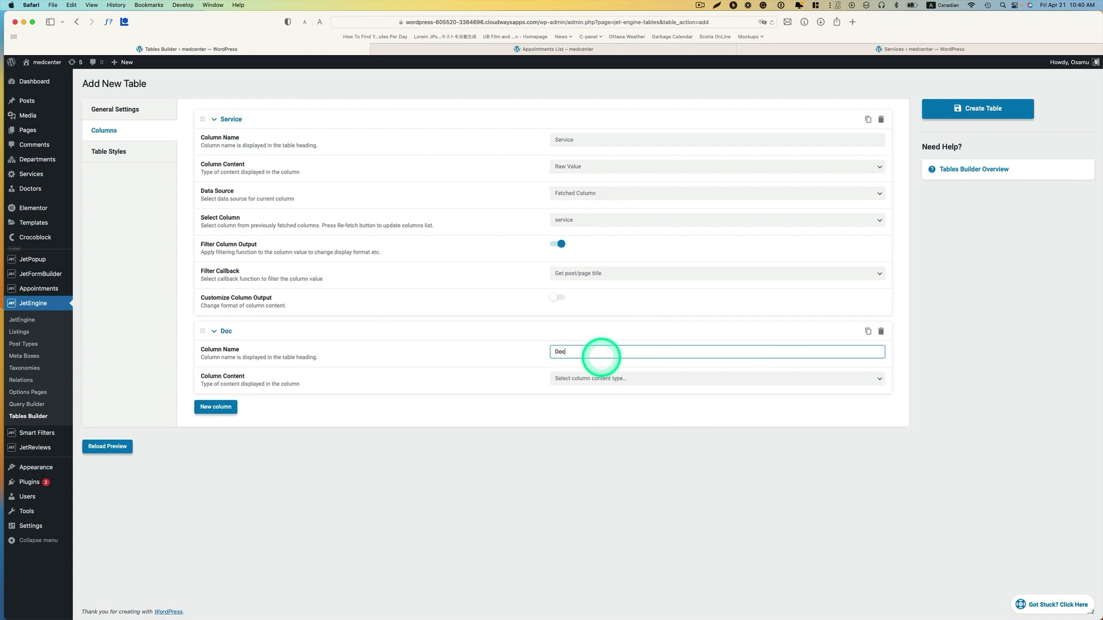
type("Doctor")
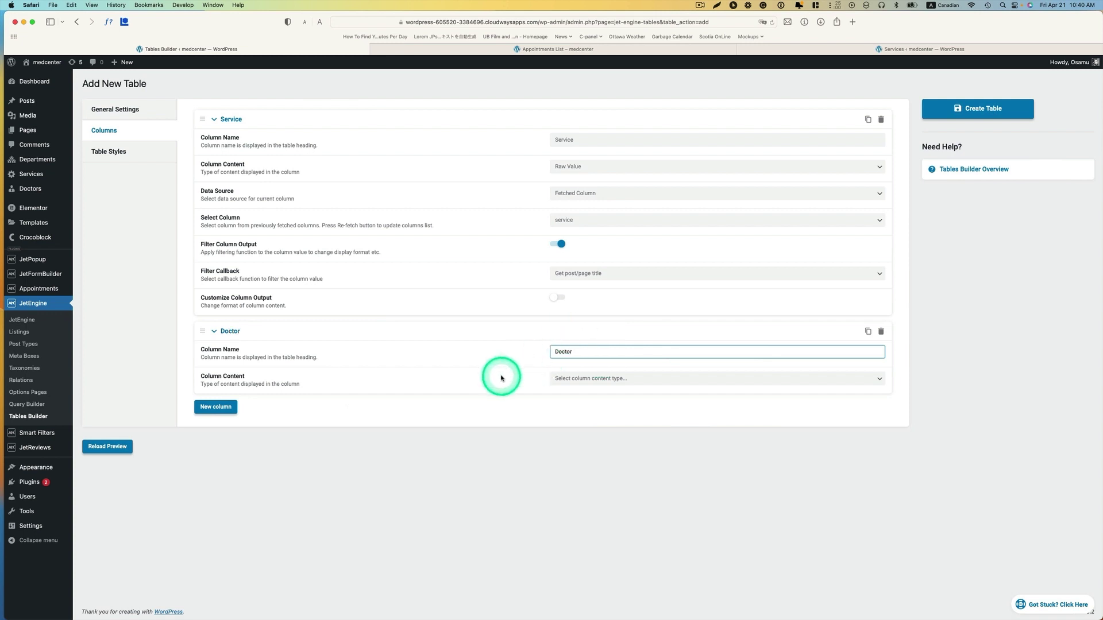
left_click(588, 387)
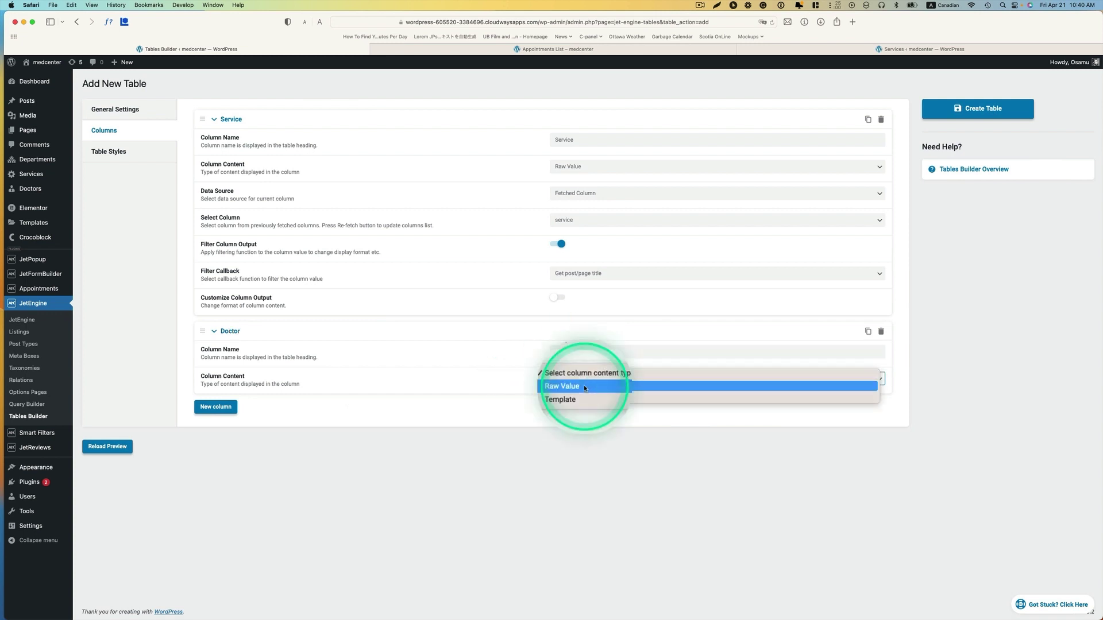
left_click(586, 388)
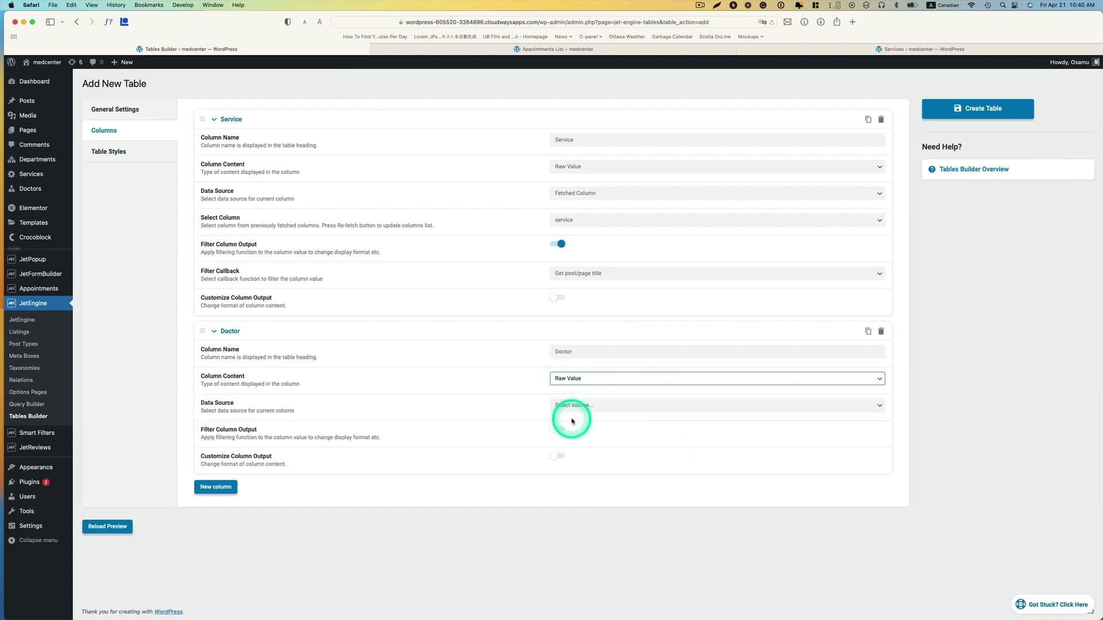
left_click(593, 406)
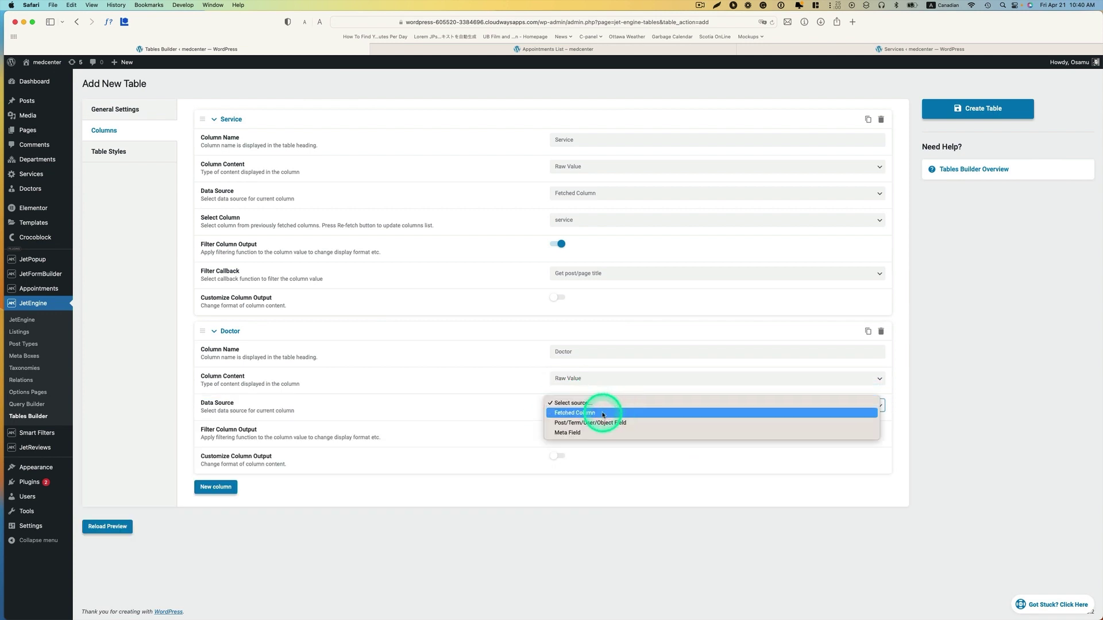
left_click(575, 414)
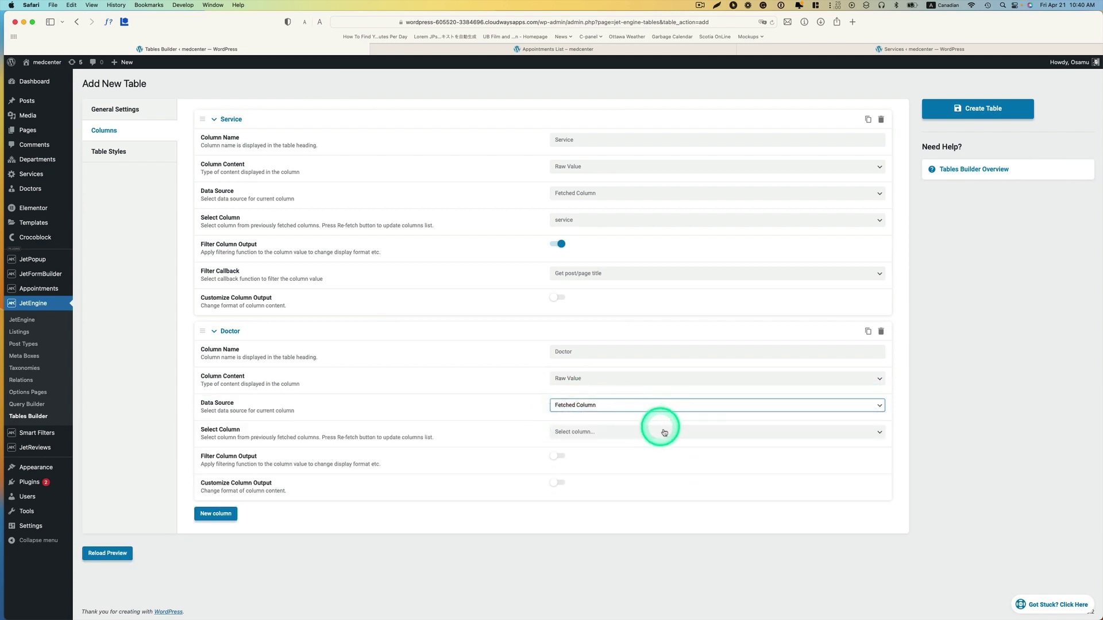
left_click(616, 433)
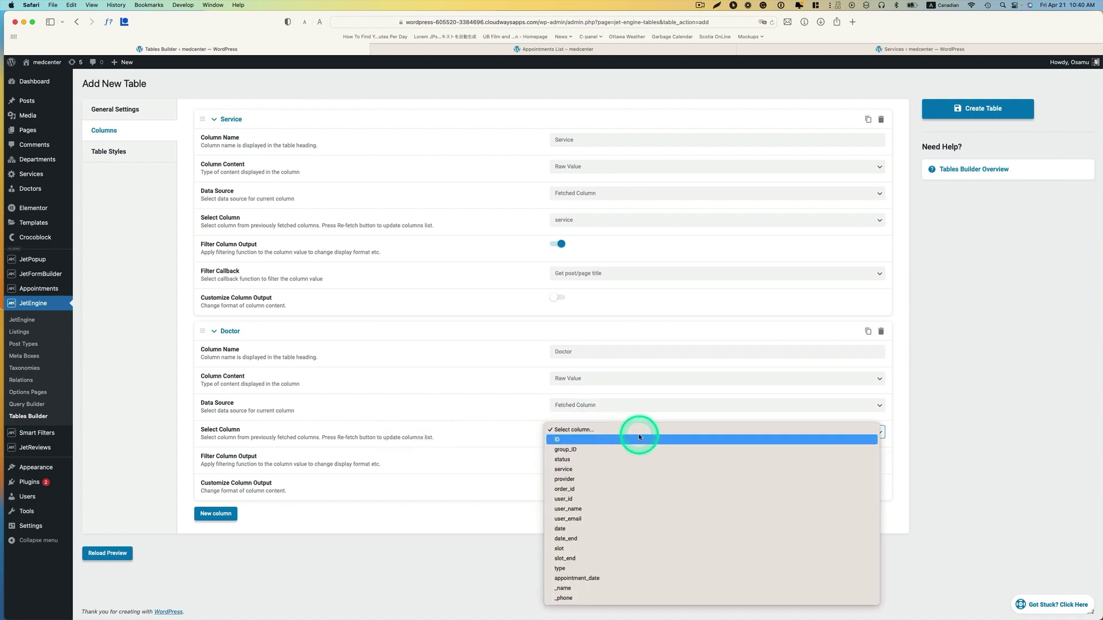
left_click(562, 480)
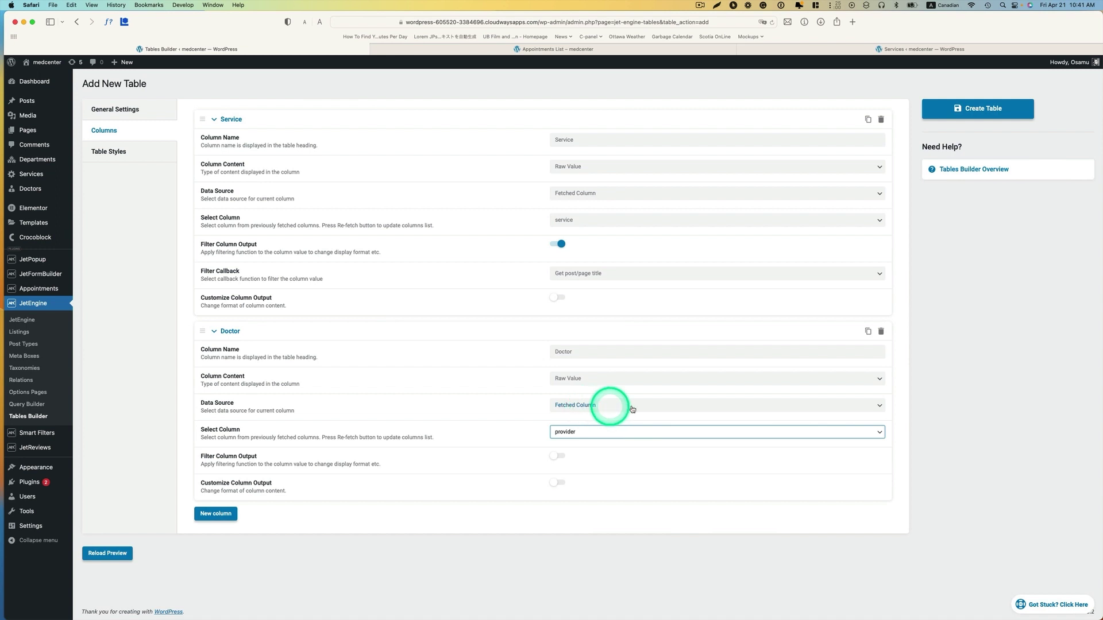
- Filter the Doctor column output through Get post/page title to show the doctor's name
left_click(560, 456)
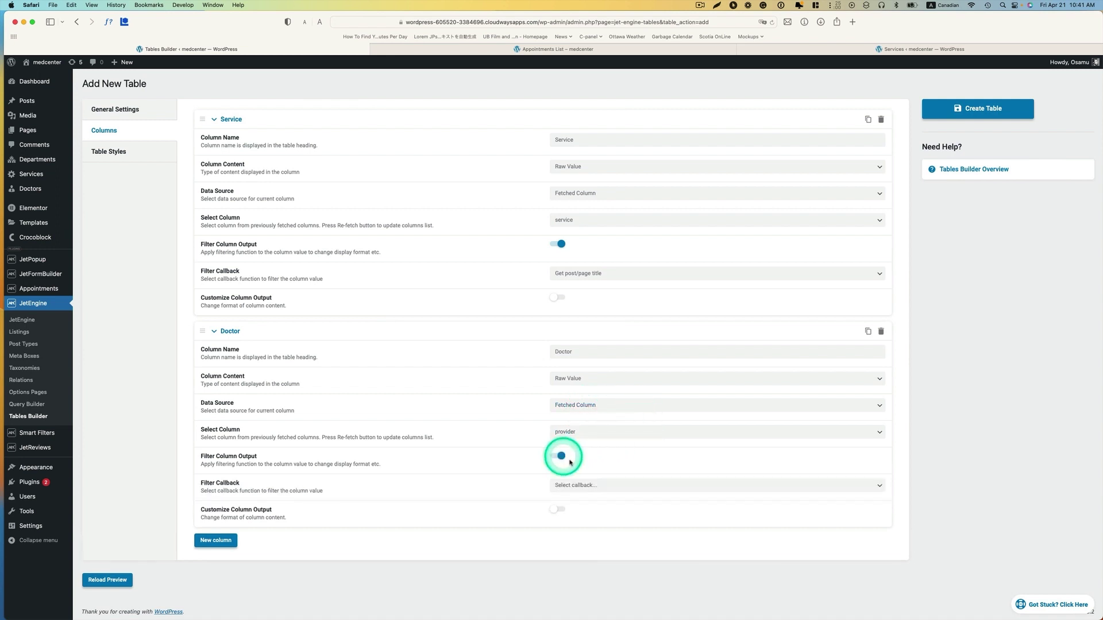
left_click(622, 488)
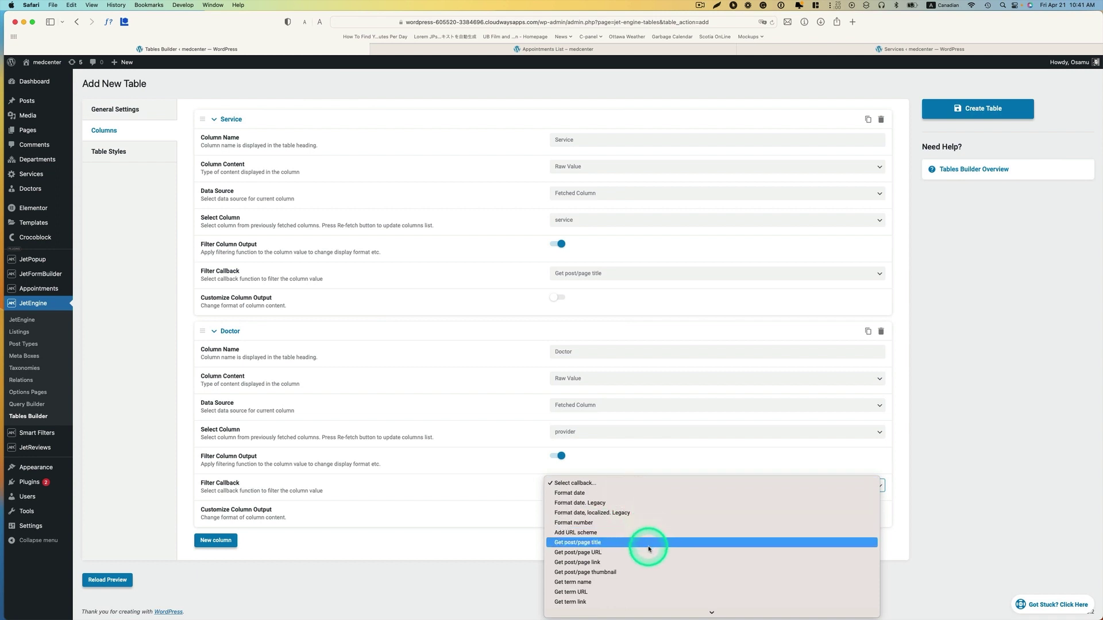
left_click(587, 545)
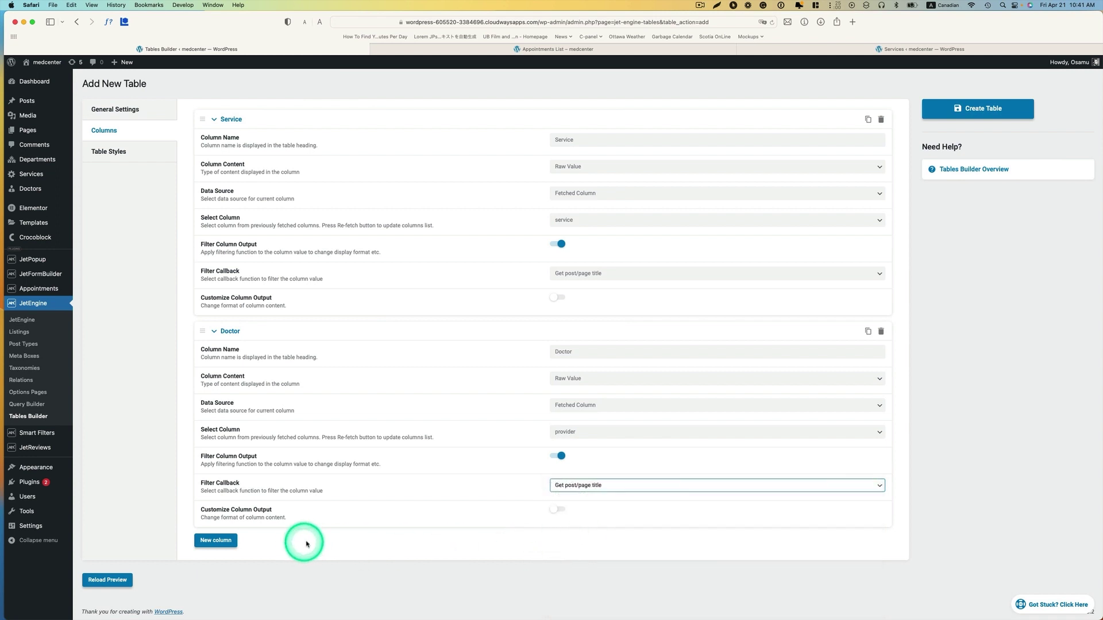
- Add a third column and glance at the Appointments list before returning to the table editor
left_click(216, 540)
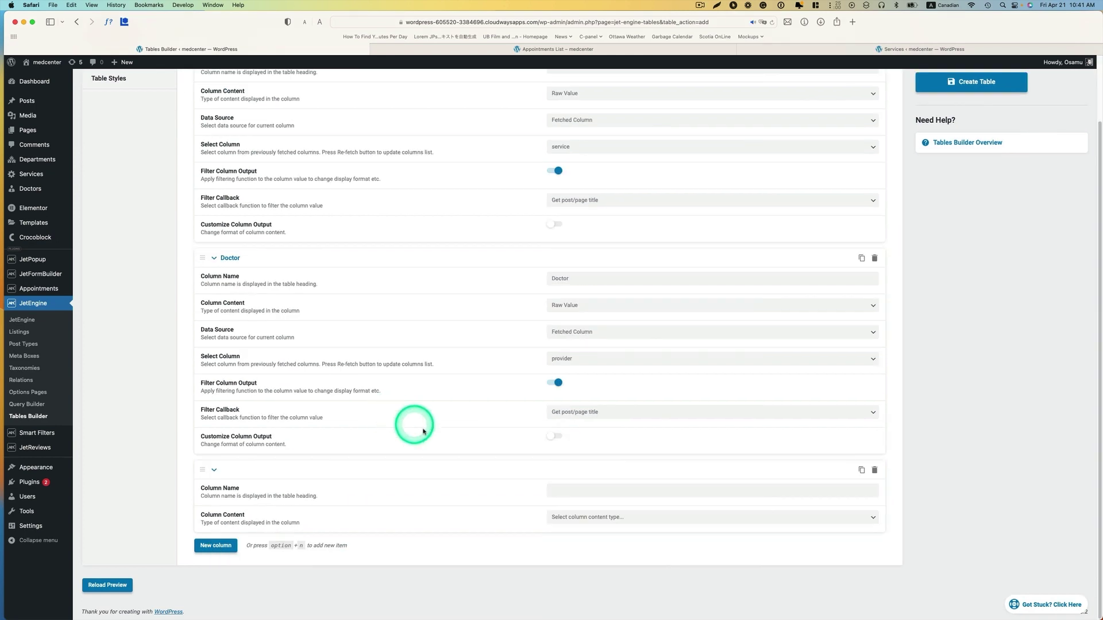
key("ctrl+Up")
key("ctrl+Up")
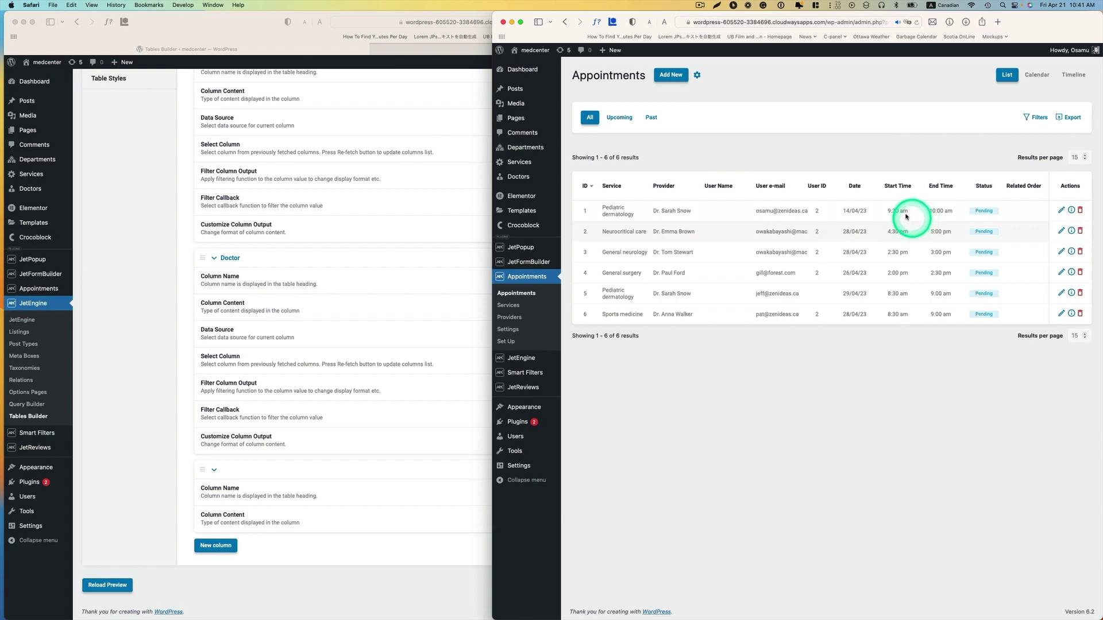
key("ctrl+Up")
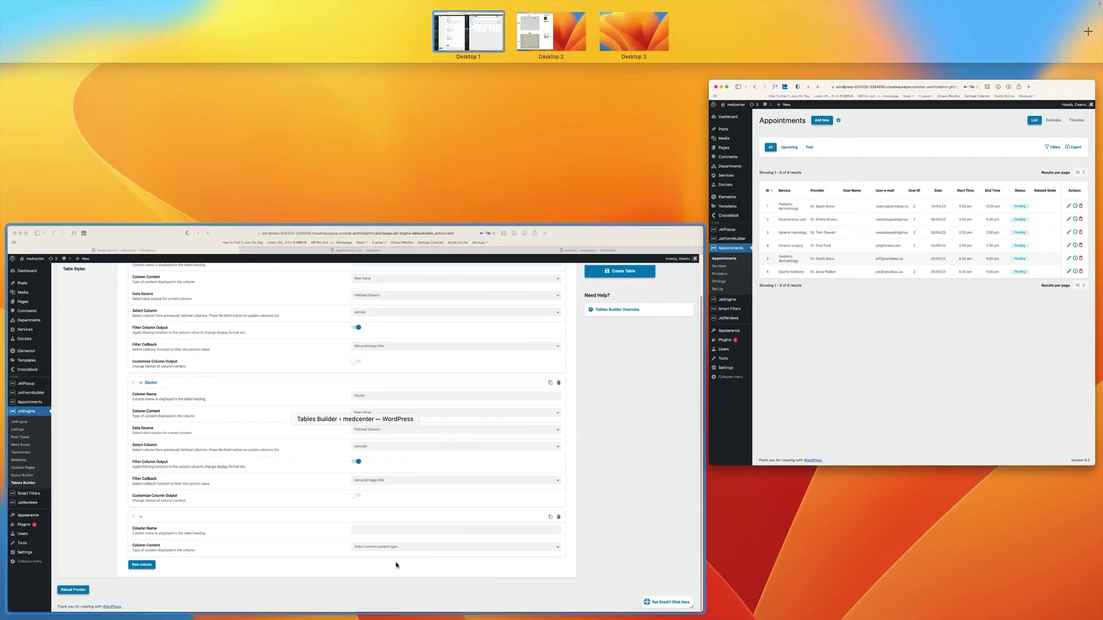
left_click(400, 537)
- Name the third column Date, showing the raw value of the fetched date column
left_click(580, 491)
type("Date")
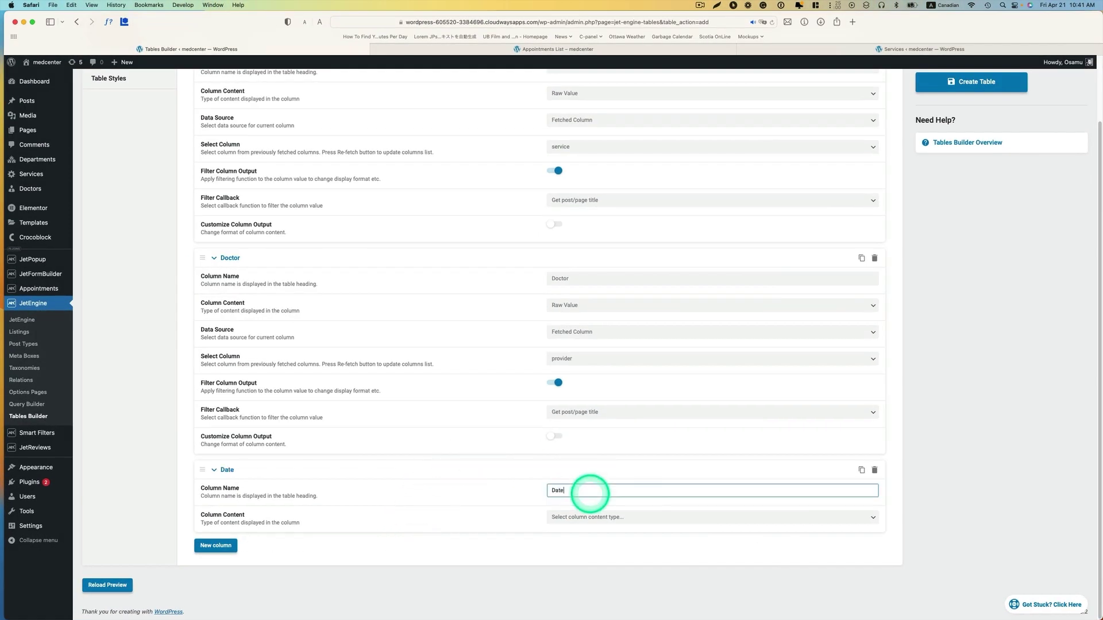
left_click(580, 518)
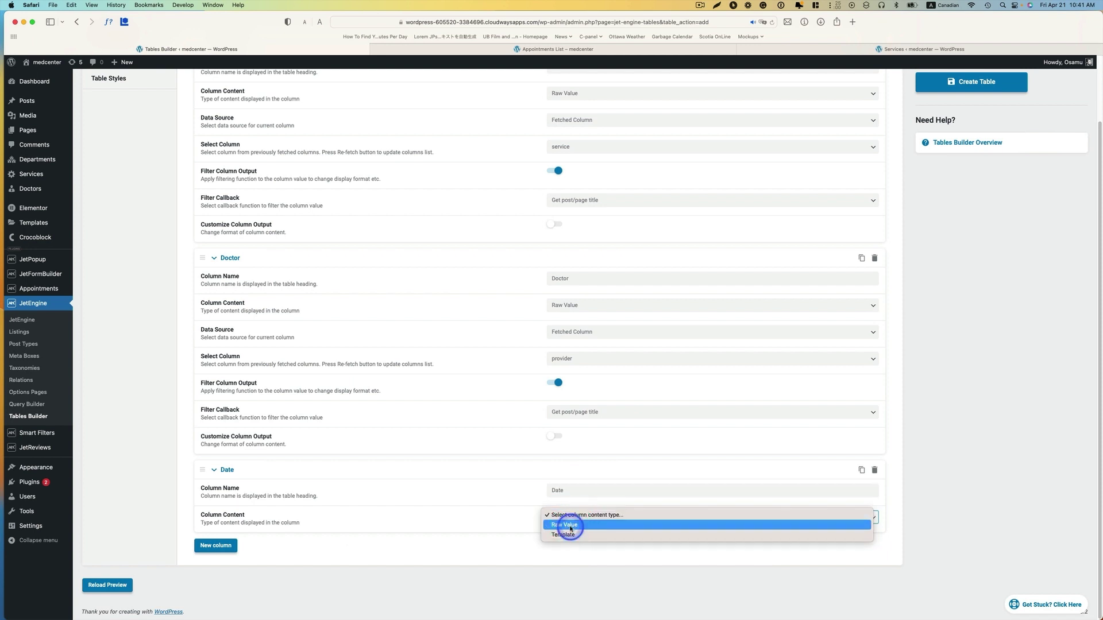
left_click(567, 525)
scroll(589, 531, "down", 1)
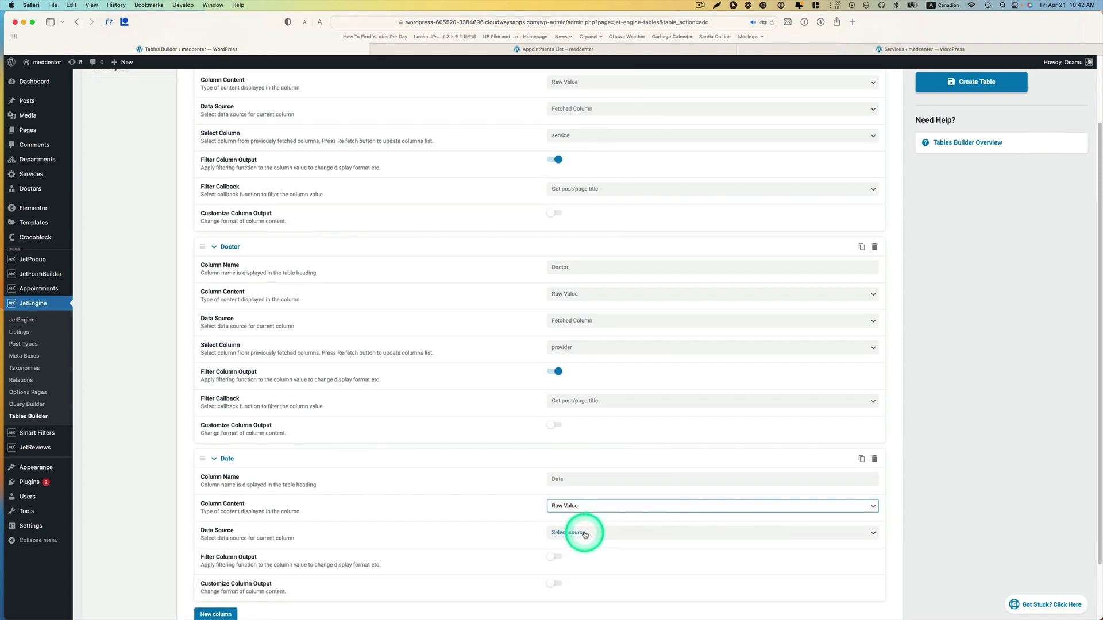
left_click(585, 534)
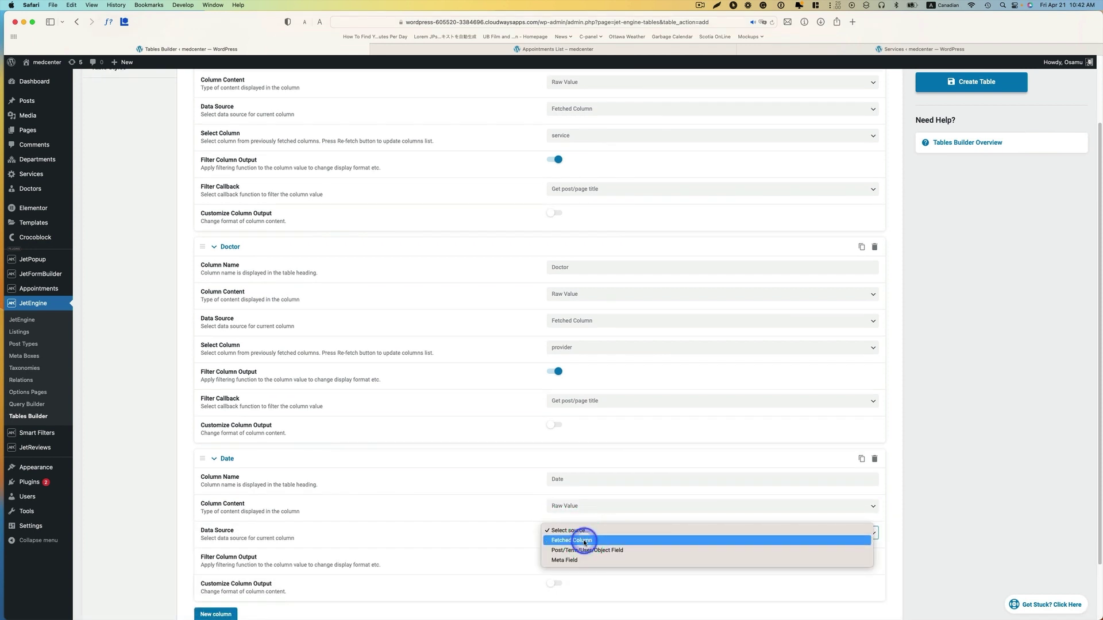
left_click(585, 542)
scroll(569, 543, "down", 2)
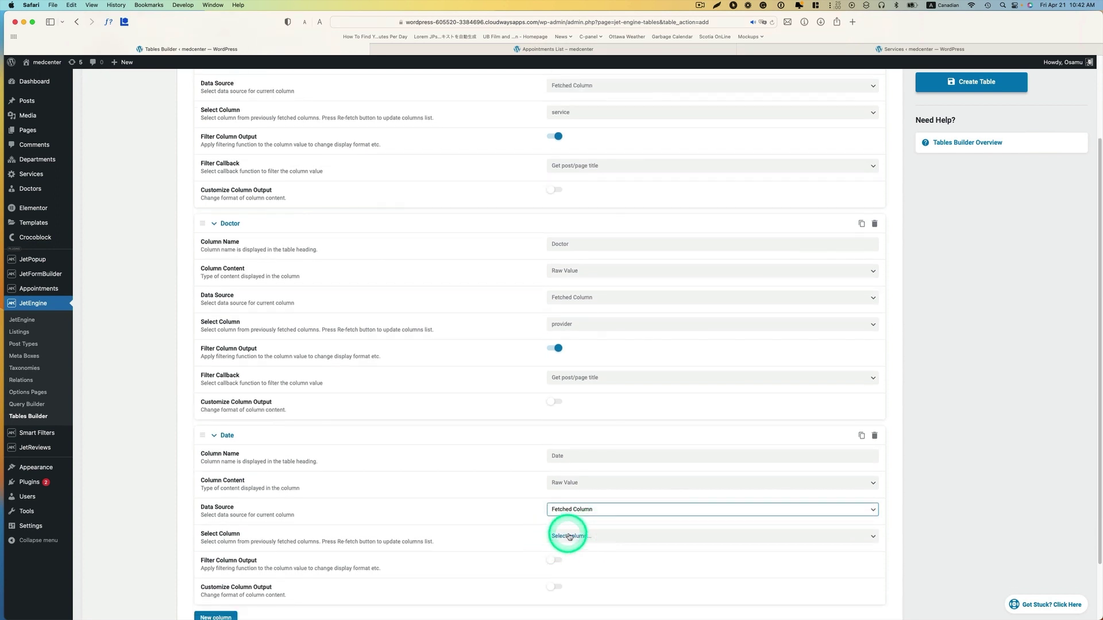
left_click(575, 539)
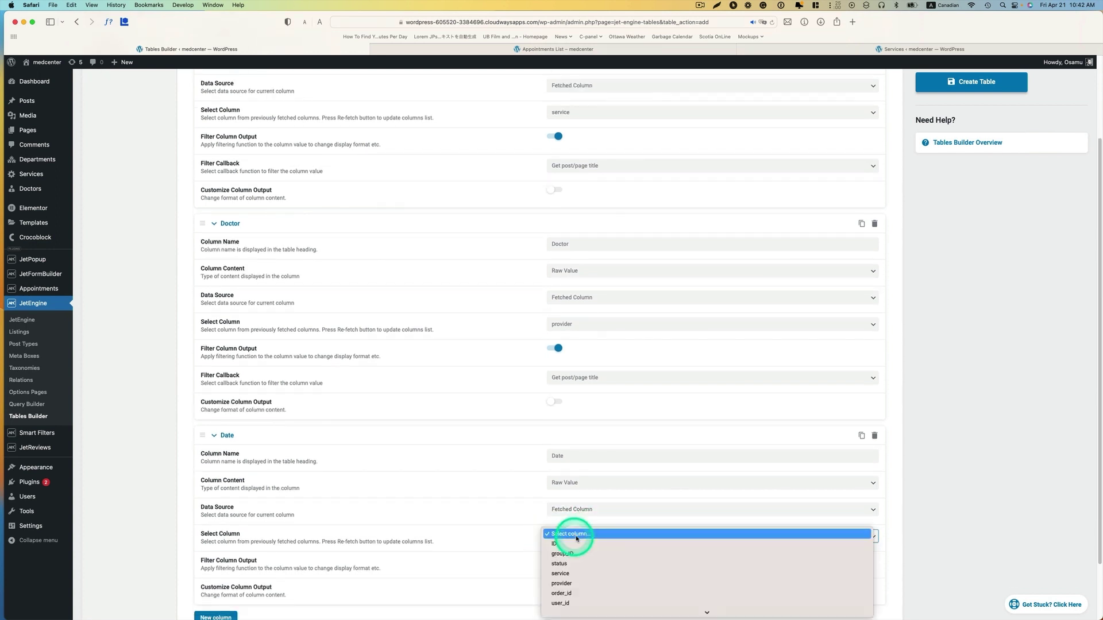
scroll(574, 551, "down", 3)
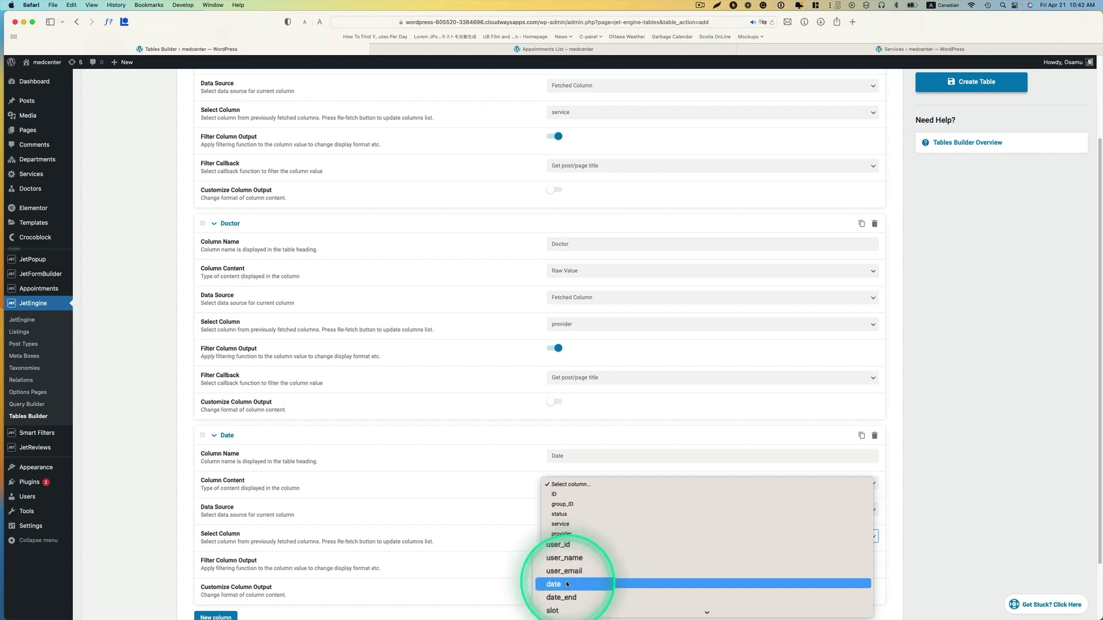
left_click(566, 584)
scroll(580, 485, "down", 2)
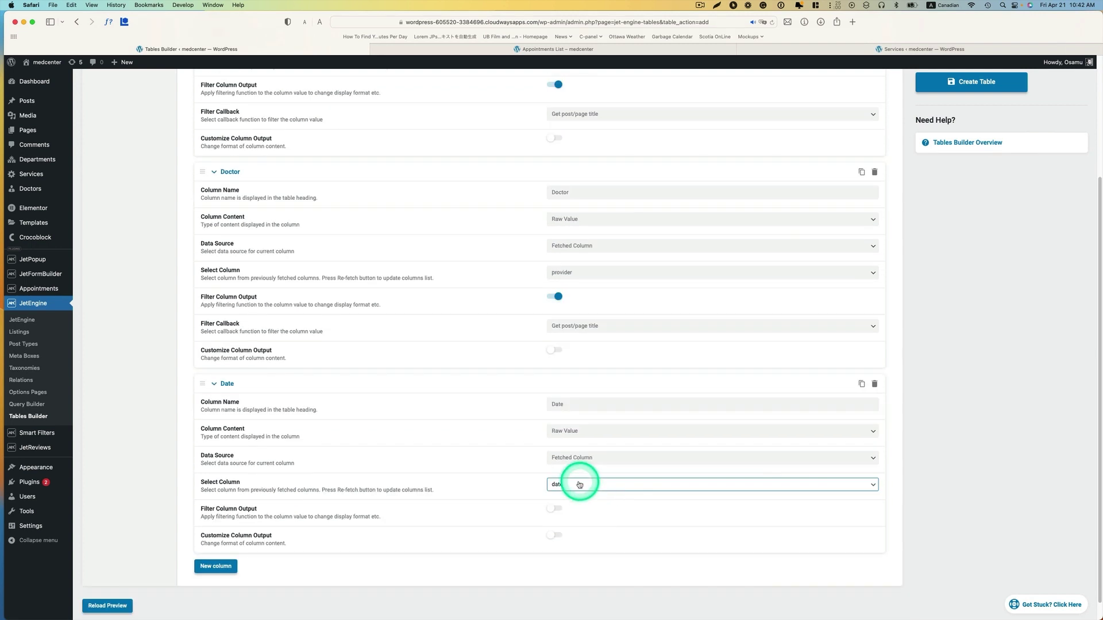
left_click(580, 485)
left_click(573, 486)
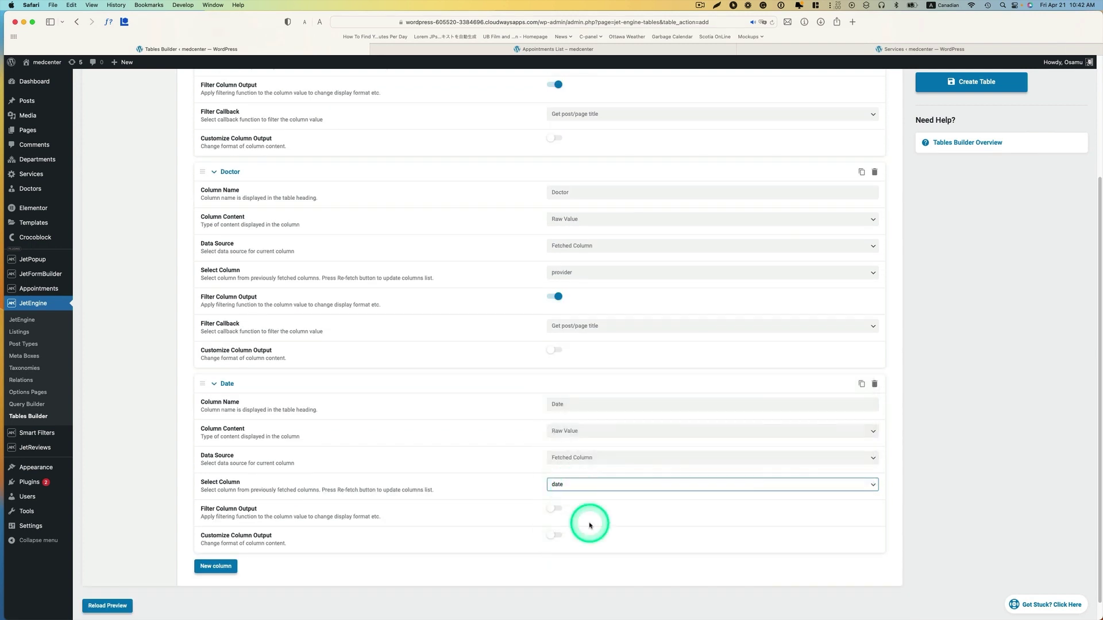
- Filter the Date output through Format date. Legacy, and add a fourth column
left_click(556, 513)
scroll(617, 516, "down", 1)
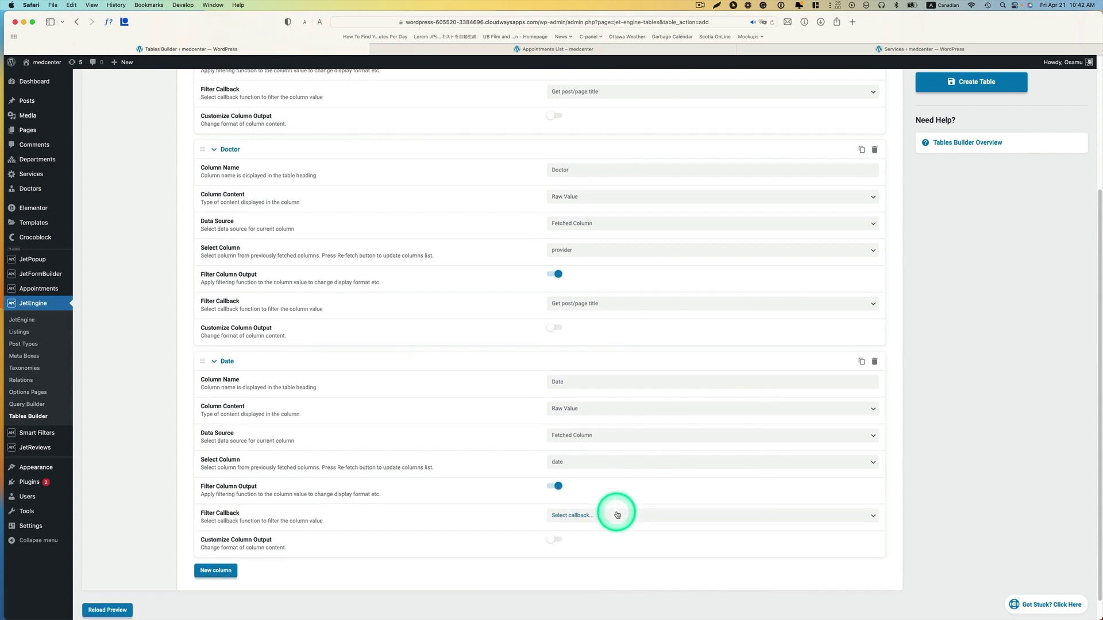
left_click(571, 517)
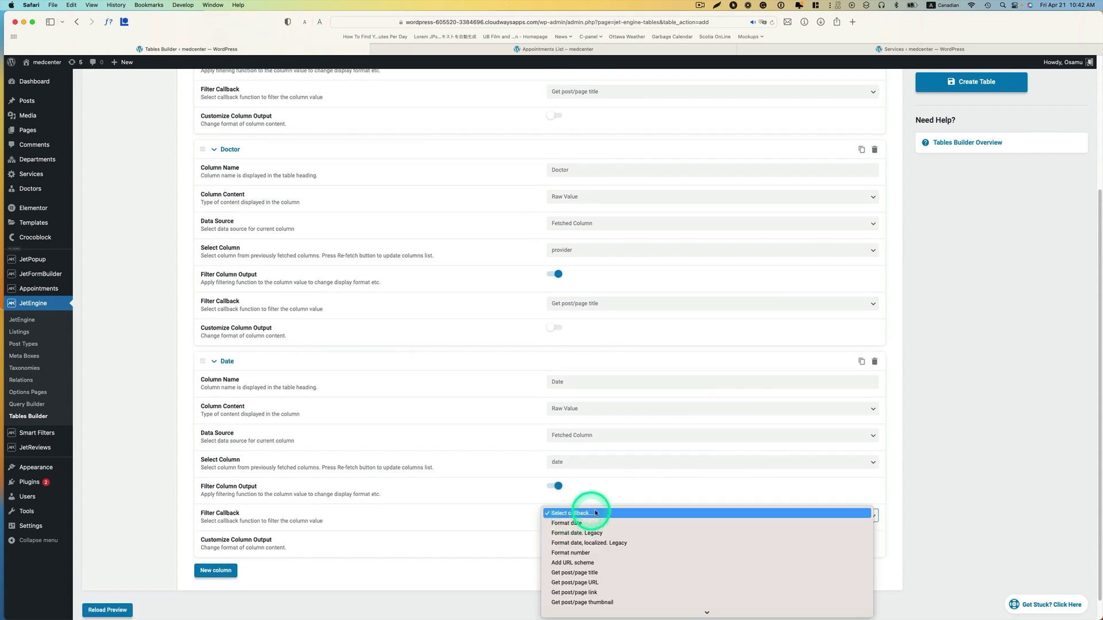
left_click(577, 535)
scroll(625, 503, "down", 2)
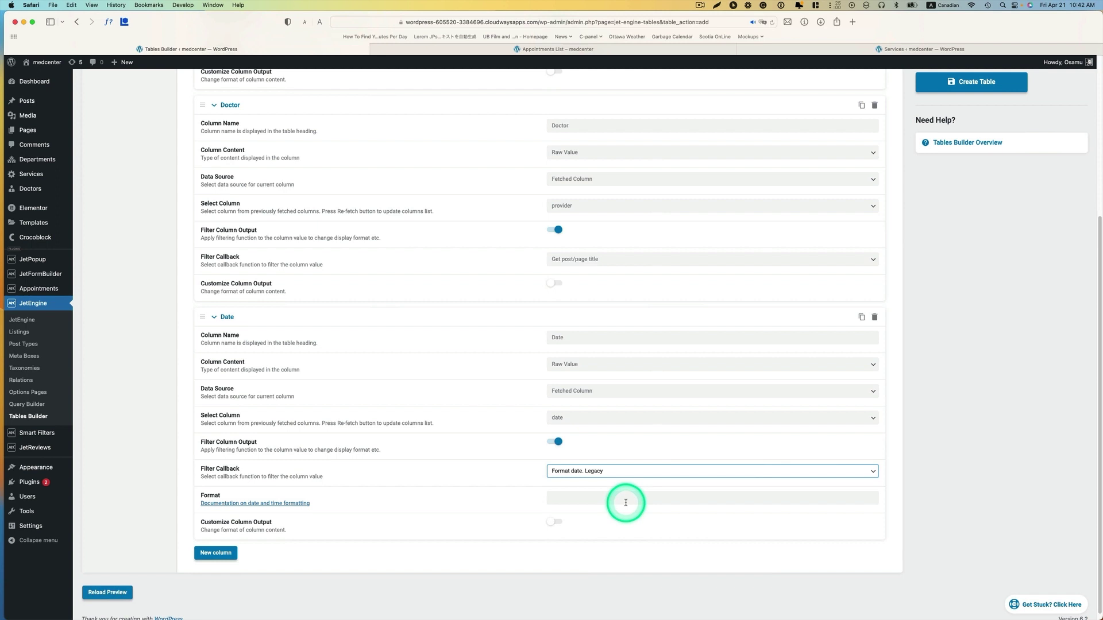
scroll(613, 503, "down", 1)
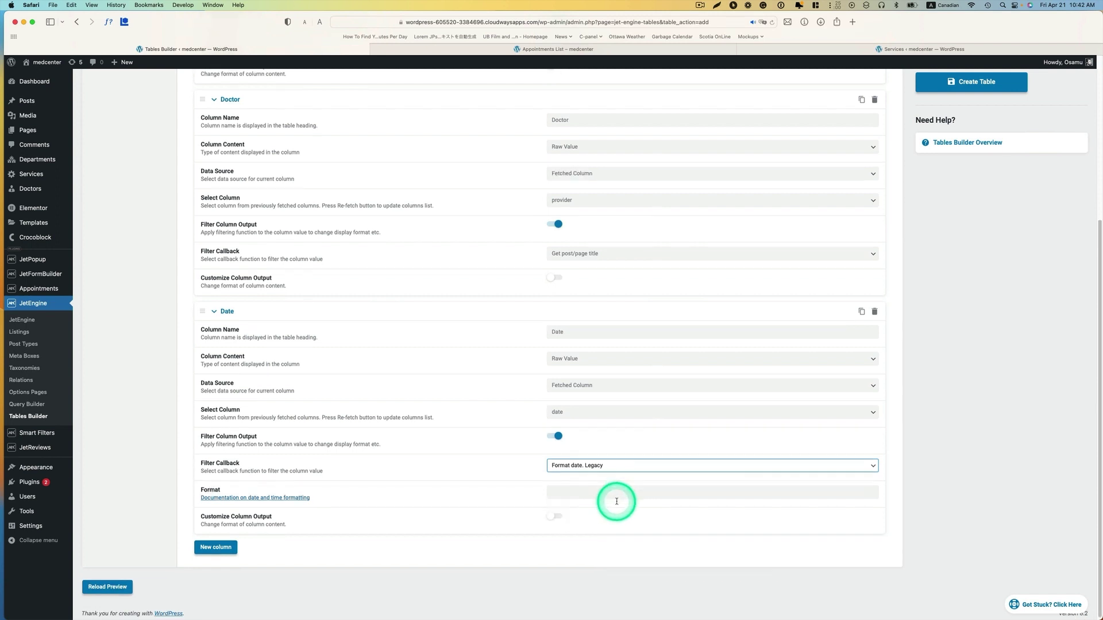
left_click(216, 547)
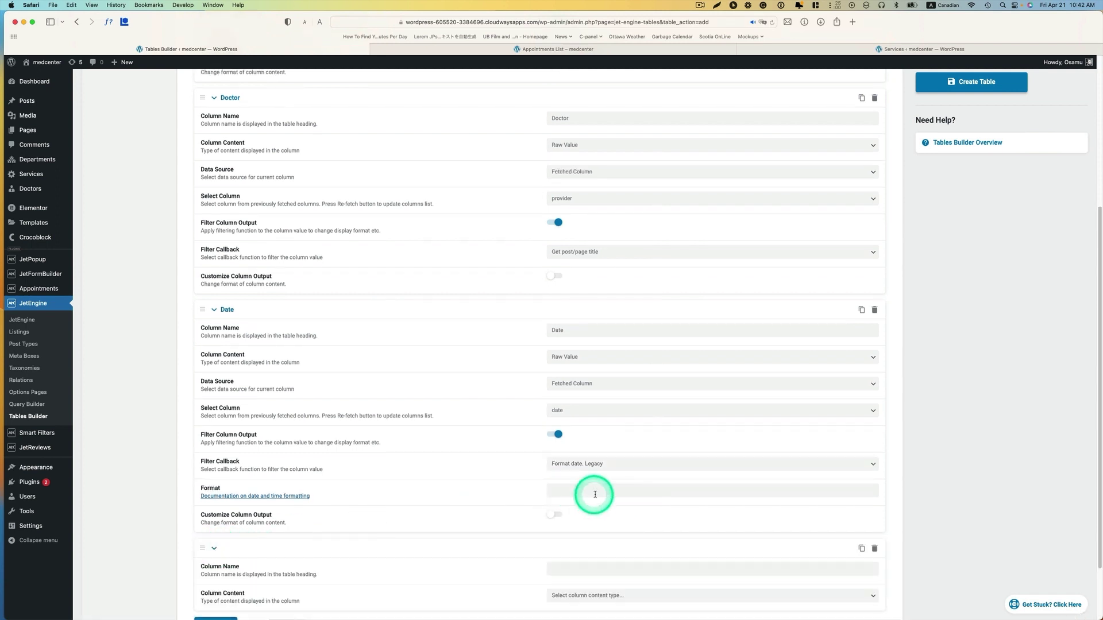
- Name the fourth column Start, showing the raw value of the fetched slot column
scroll(600, 494, "down", 2)
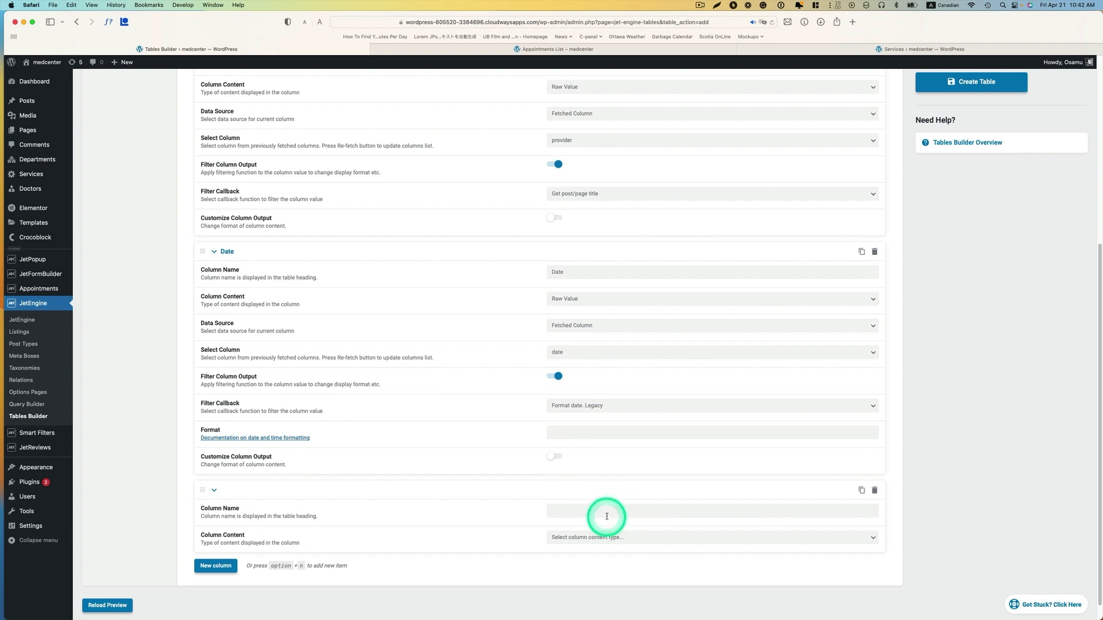
left_click(606, 514)
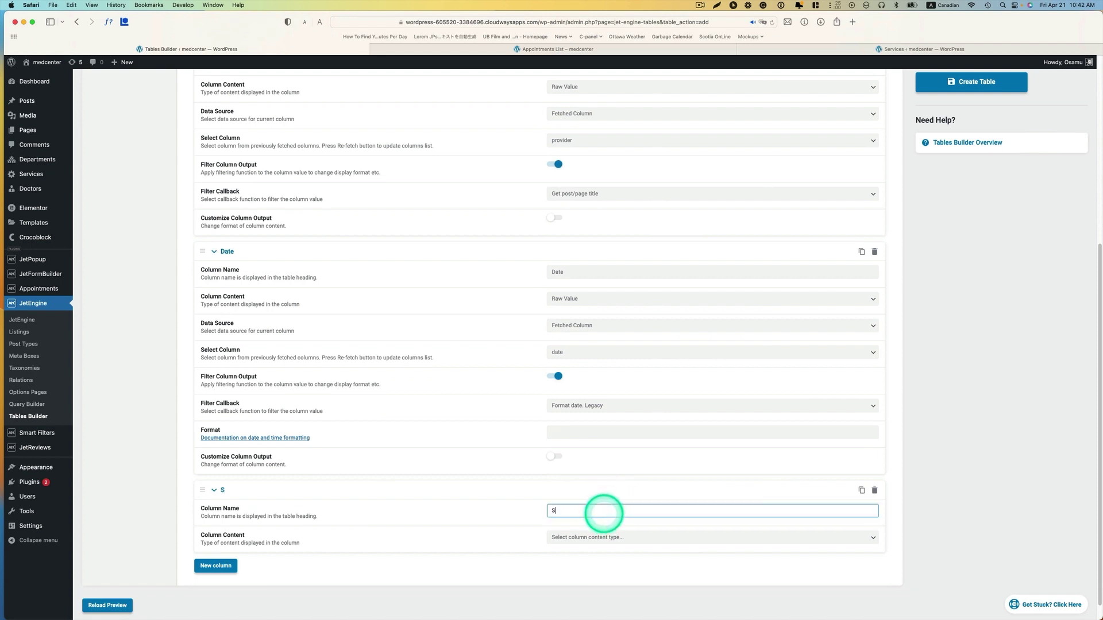
left_click(591, 534)
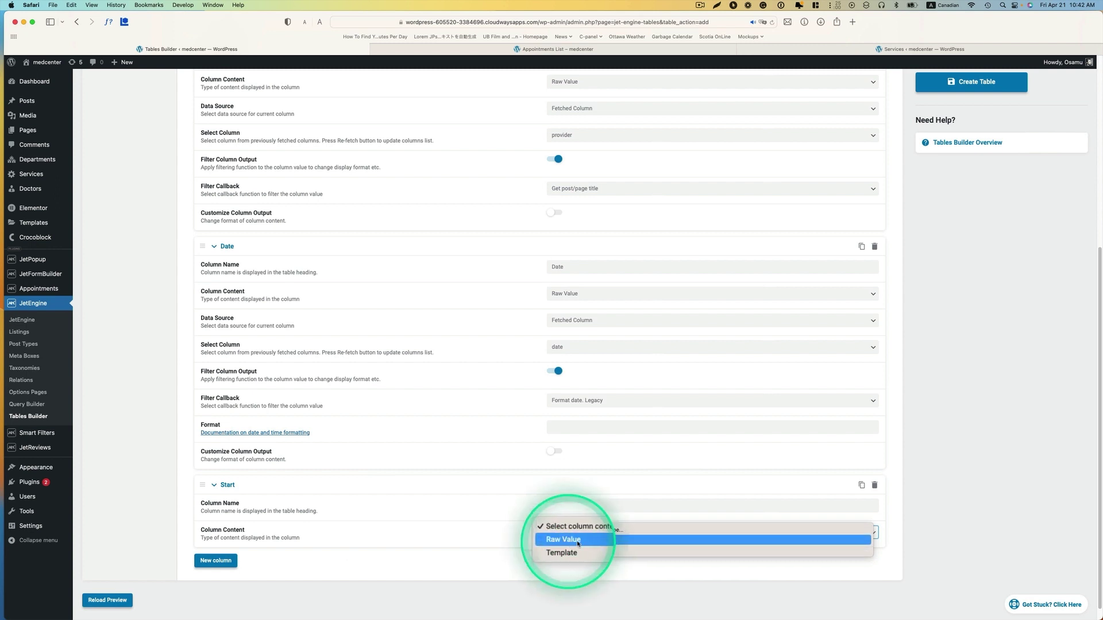
left_click(557, 540)
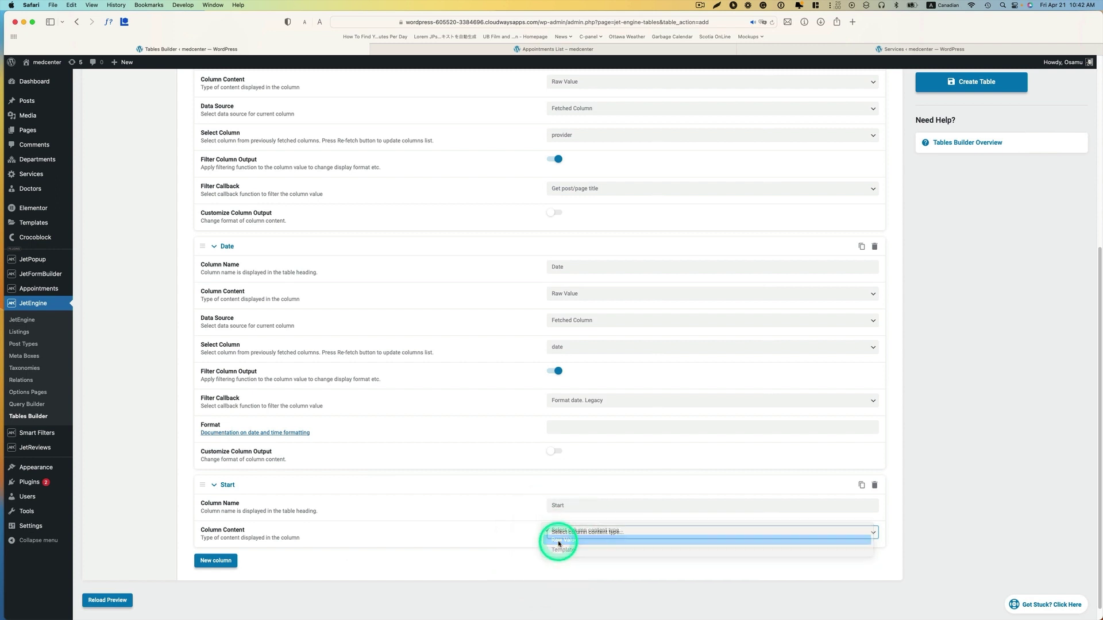
scroll(554, 352, "down", 3)
left_click(591, 485)
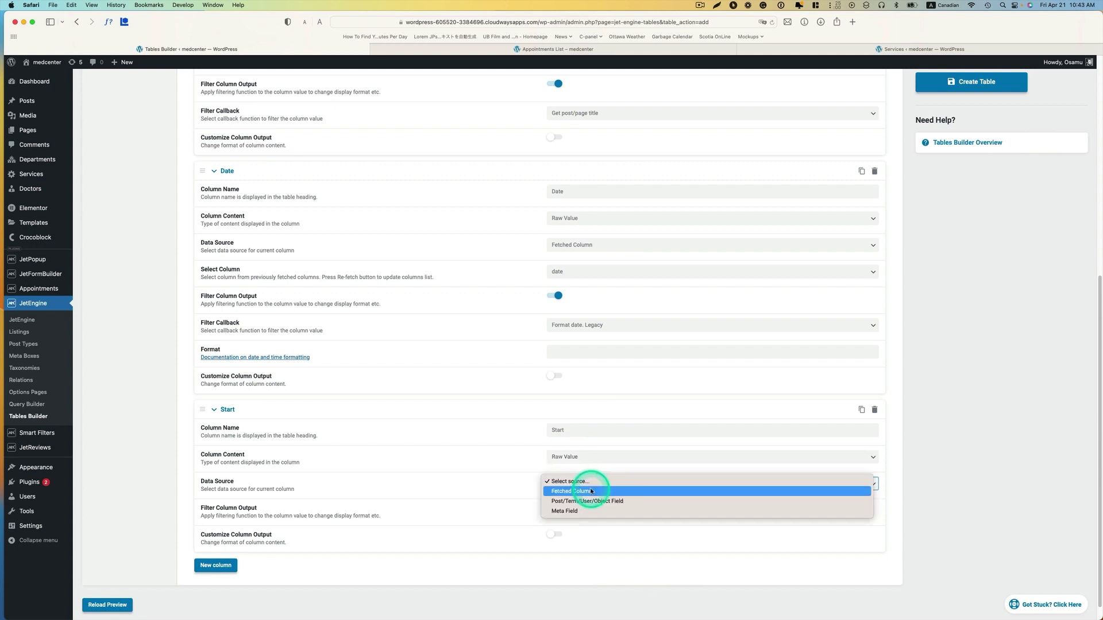
left_click(579, 492)
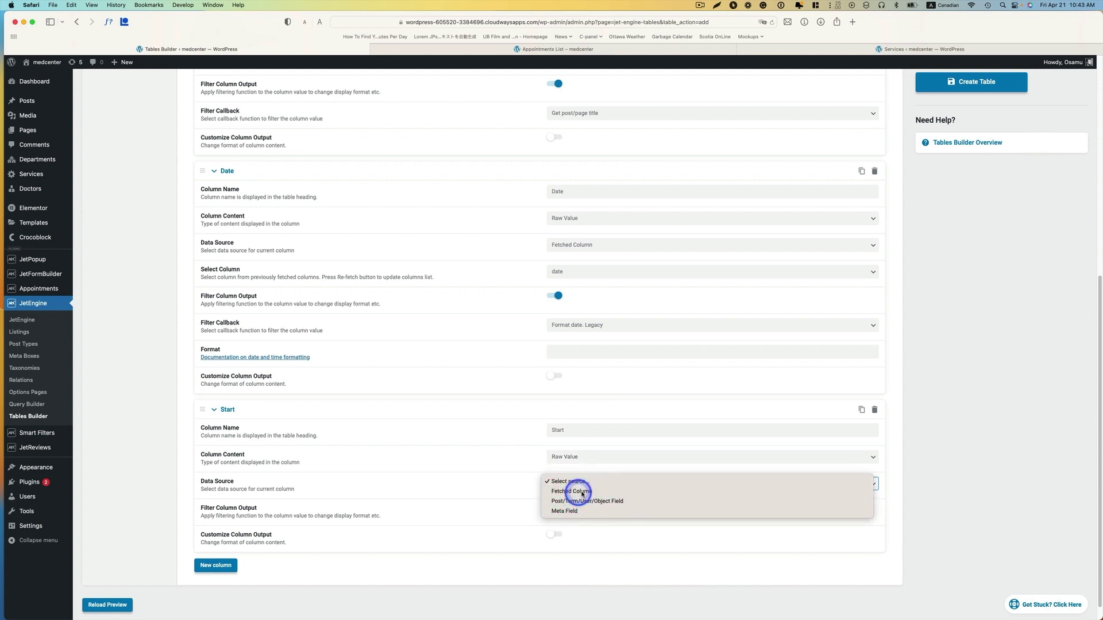
scroll(615, 483, "down", 2)
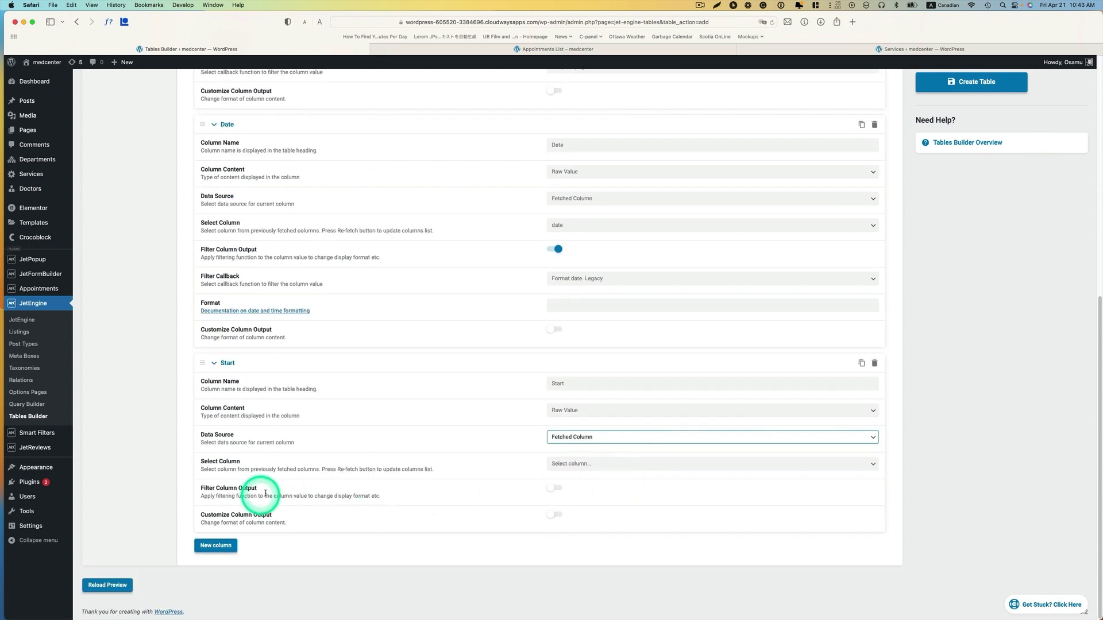
left_click(576, 473)
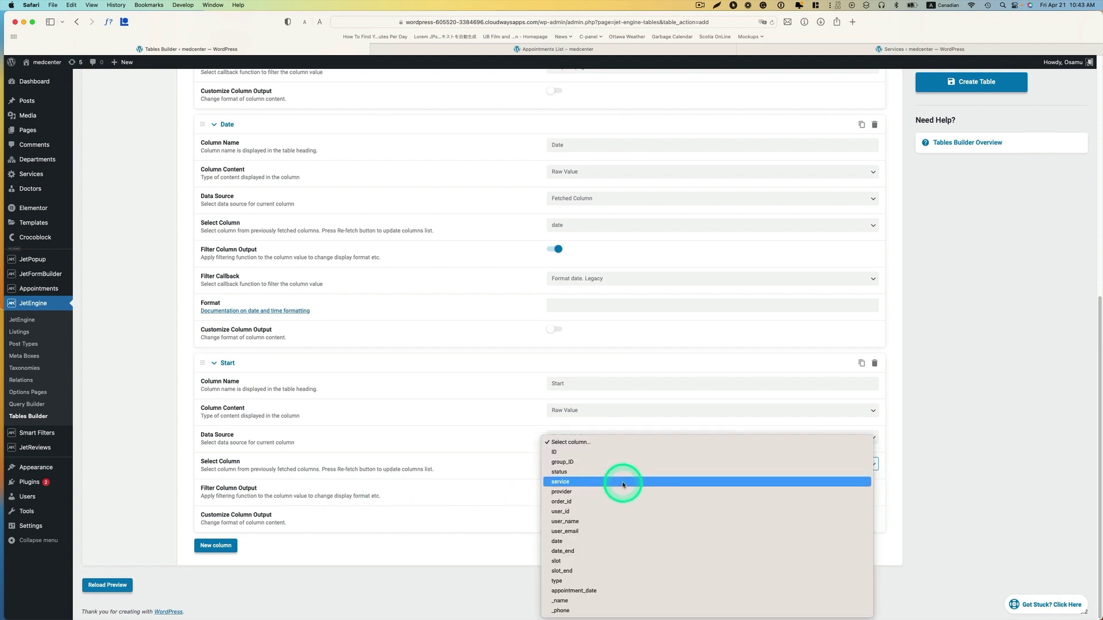
left_click(557, 562)
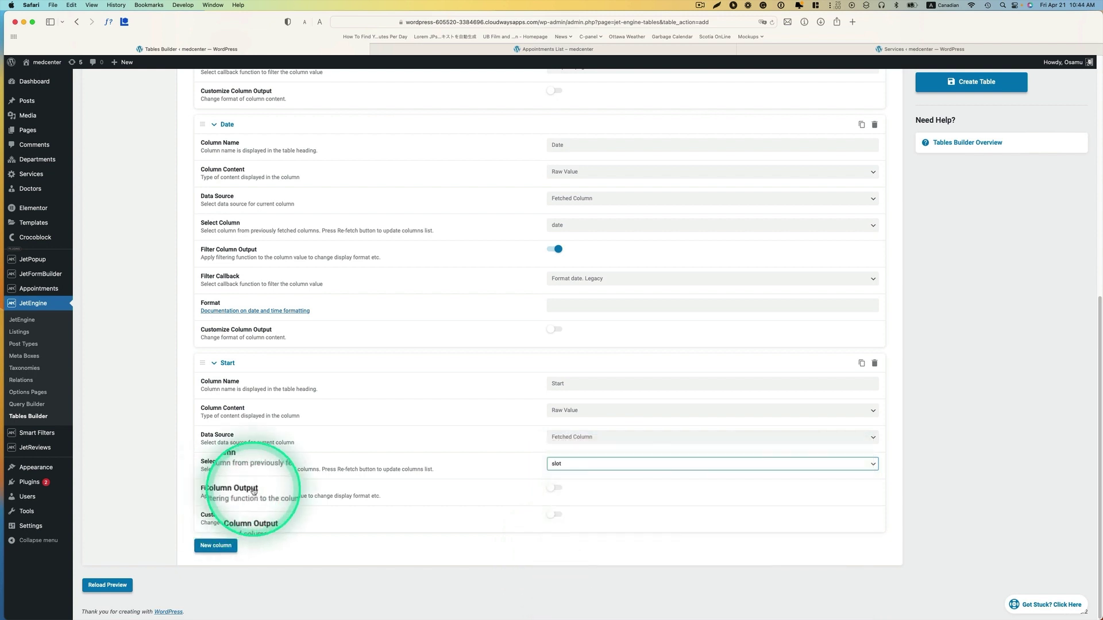
- Filter the Start column output through the Format date. Legacy callback
left_click(556, 490)
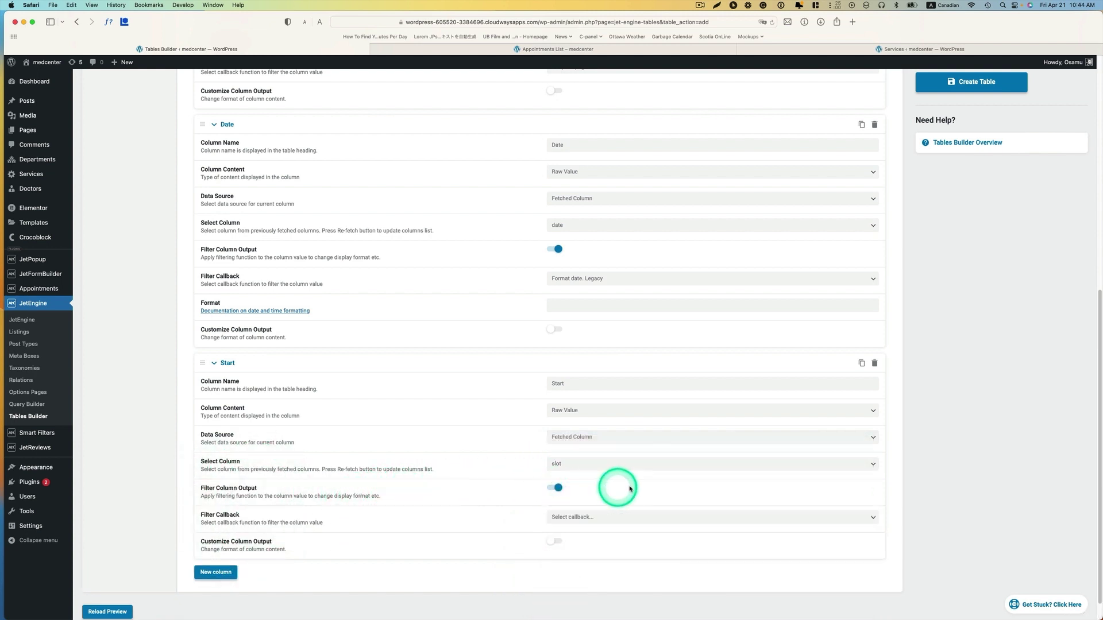
left_click(586, 517)
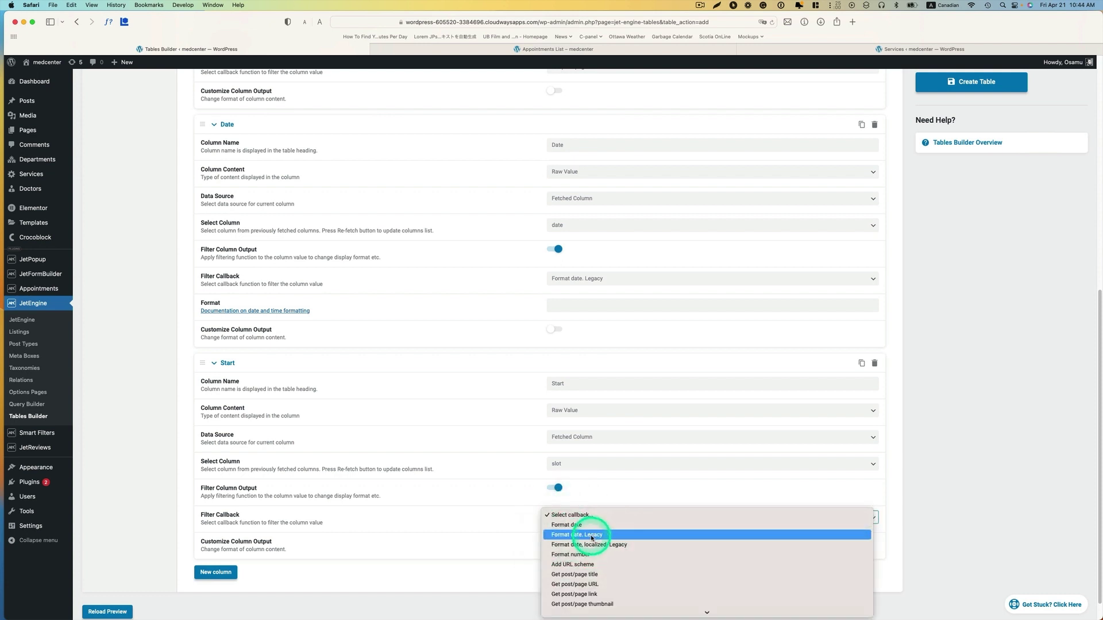
left_click(592, 535)
scroll(595, 525, "down", 1)
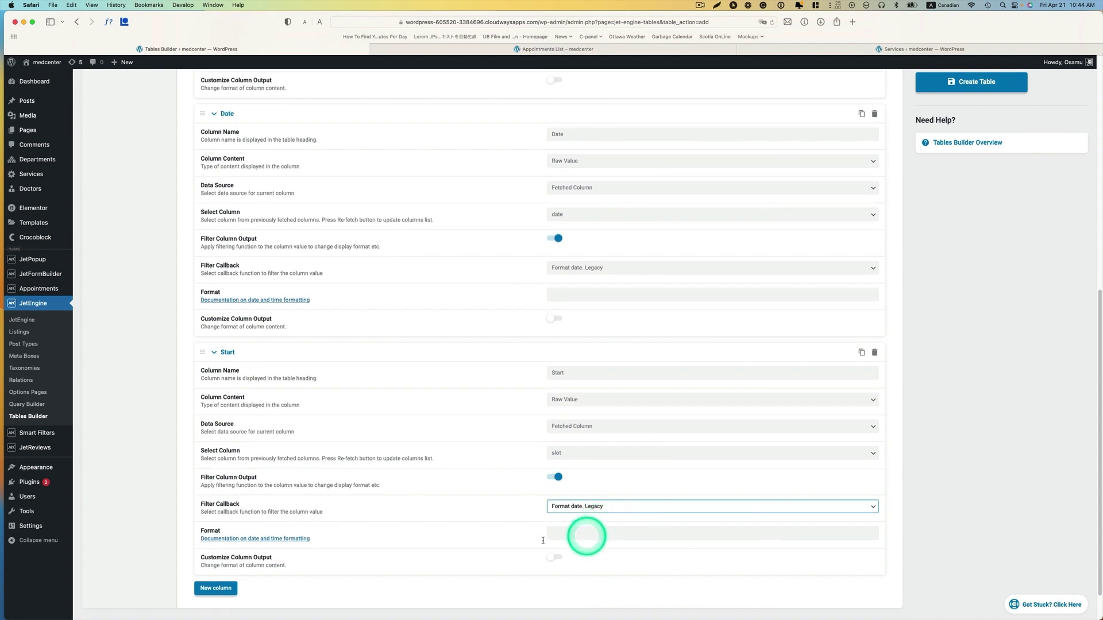
- Look up time format strings in the WordPress date and time formatting documentation
left_click(254, 539)
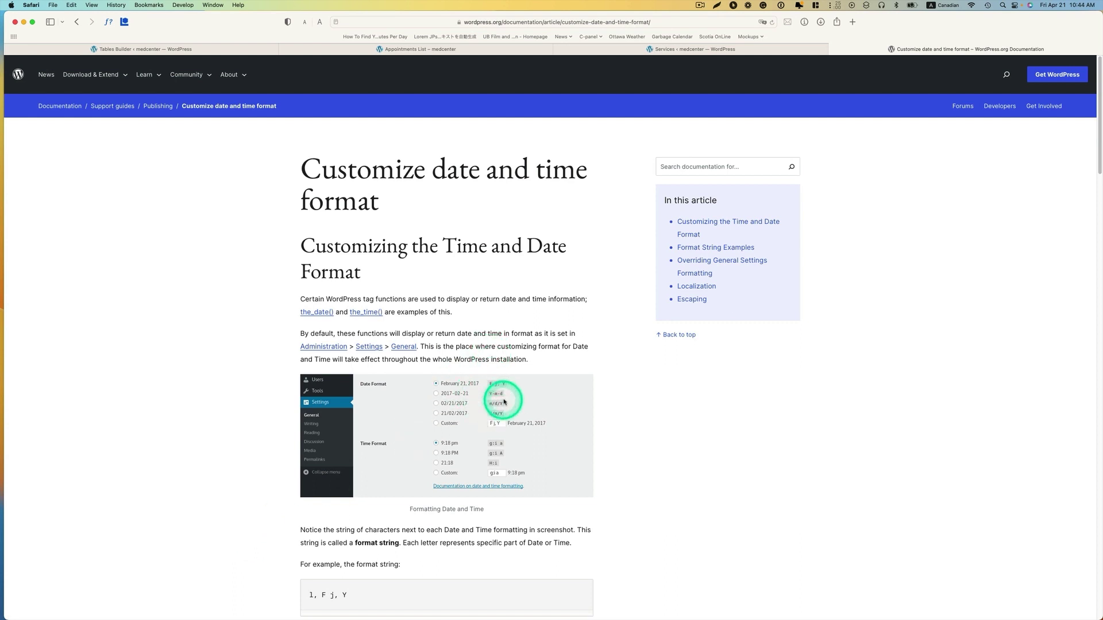
scroll(462, 395, "down", 1)
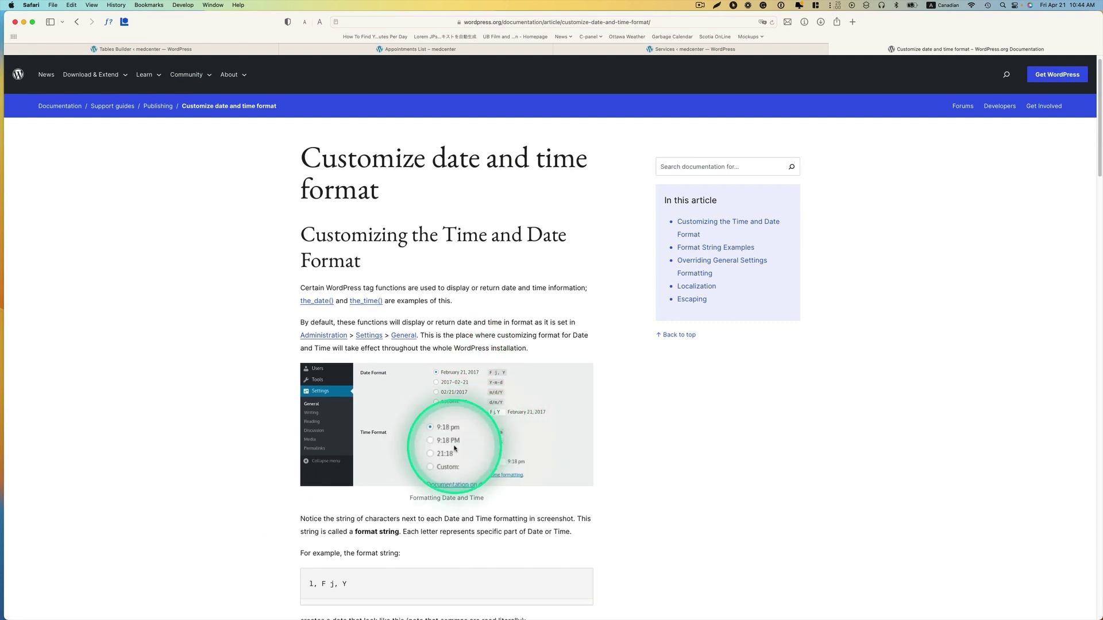
scroll(502, 441, "down", 2)
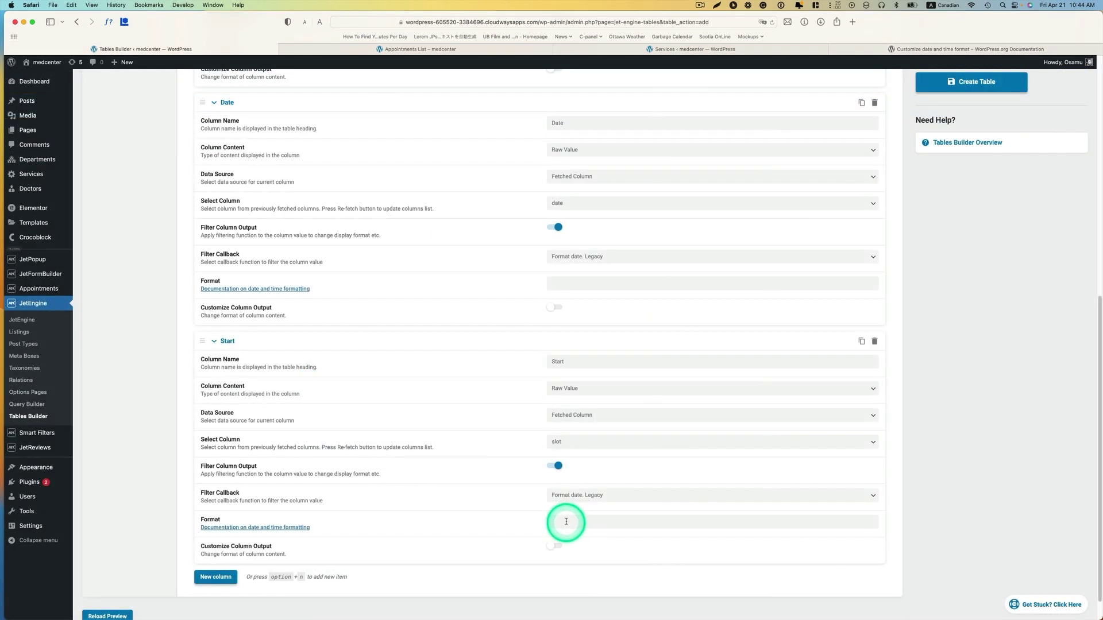
left_click(566, 522)
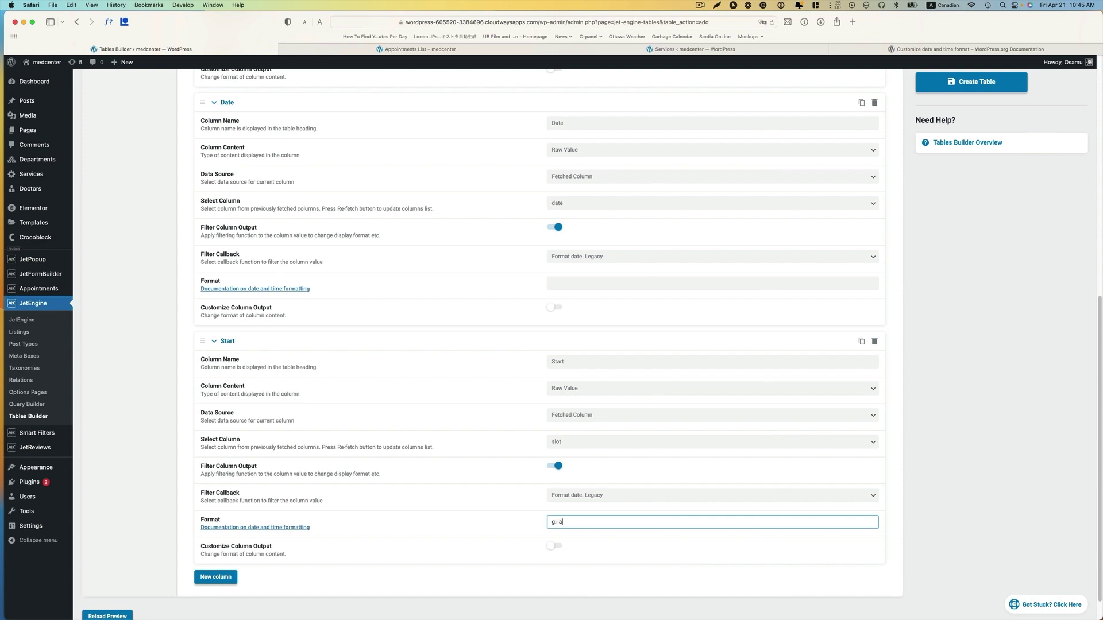
- Set the Start column format to g:i a and bring the Appointments list window forward
scroll(617, 533, "down", 1)
key("ctrl+Up")
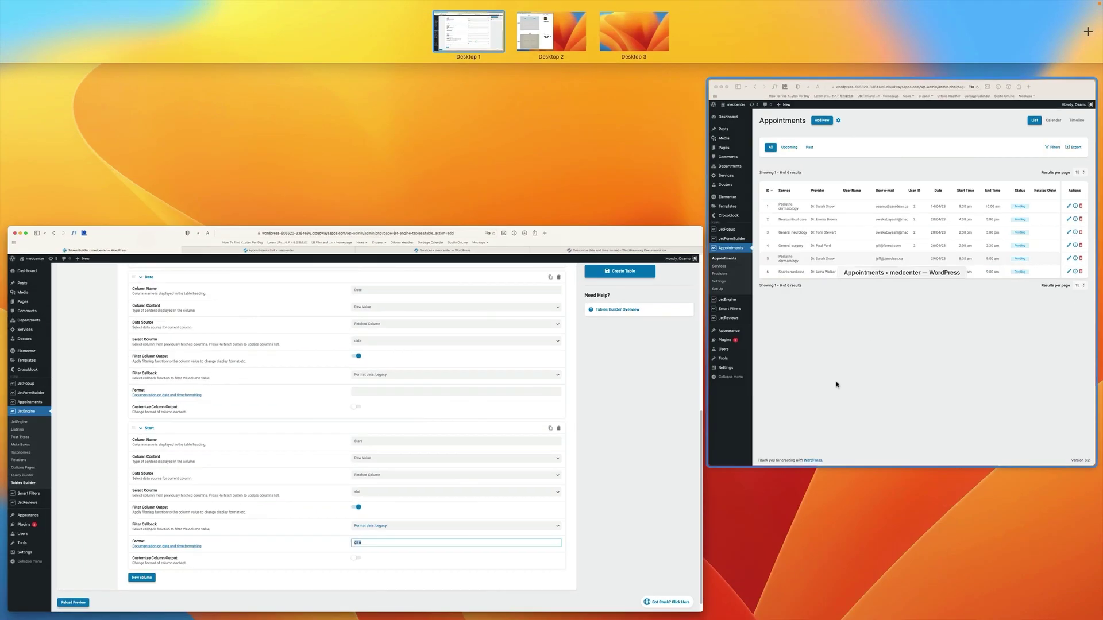
left_click(900, 215)
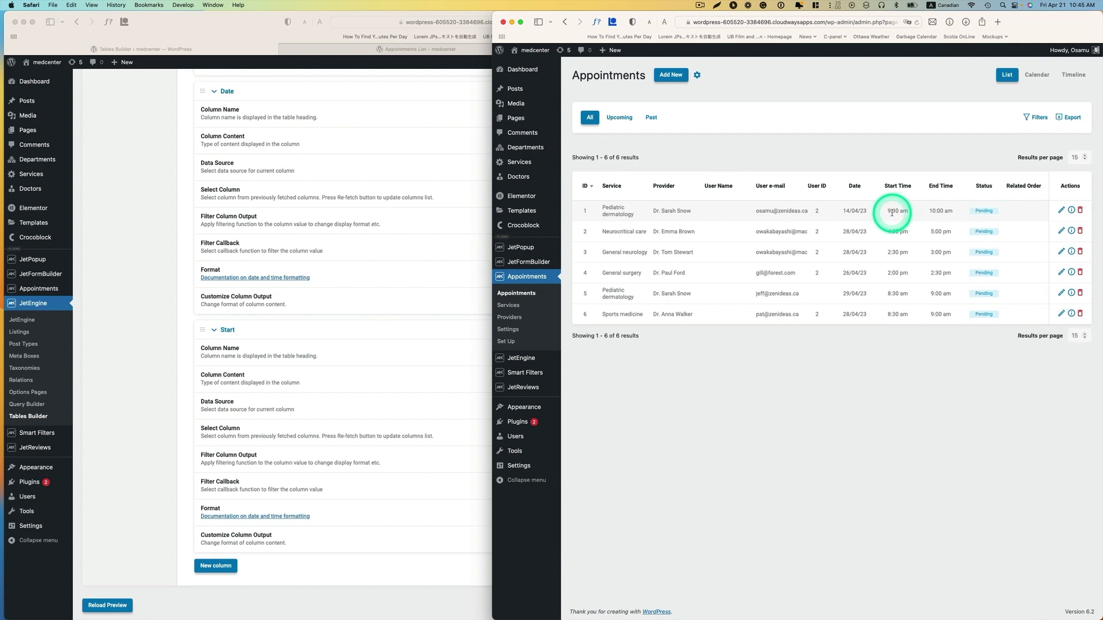
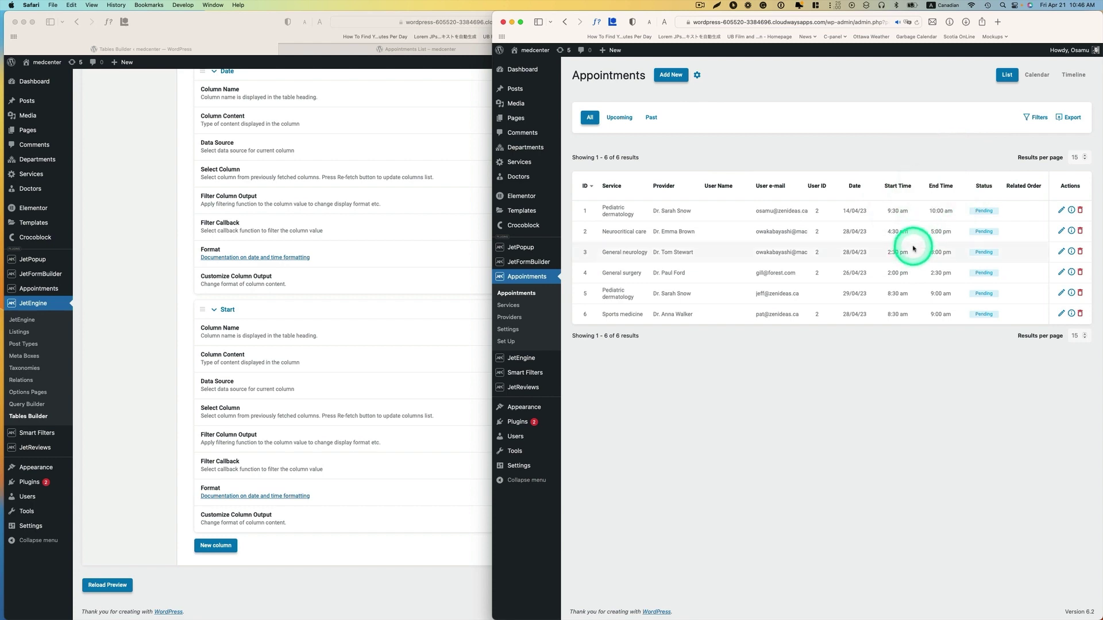
- Add a new table column named End that shows the raw value
key("ctrl+Up")
left_click(444, 506)
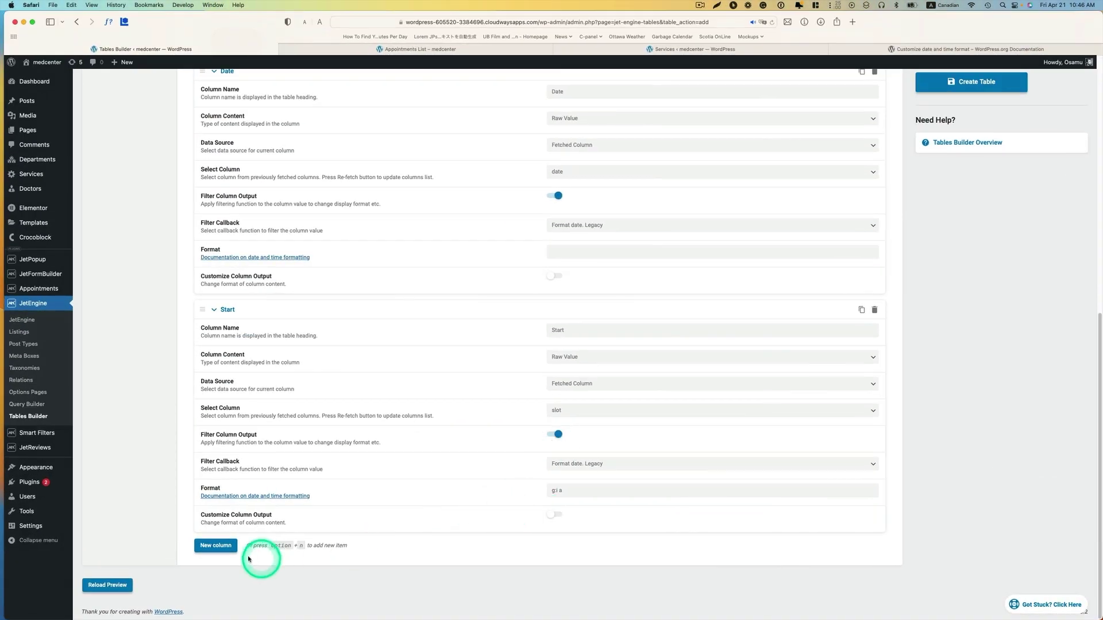
left_click(219, 547)
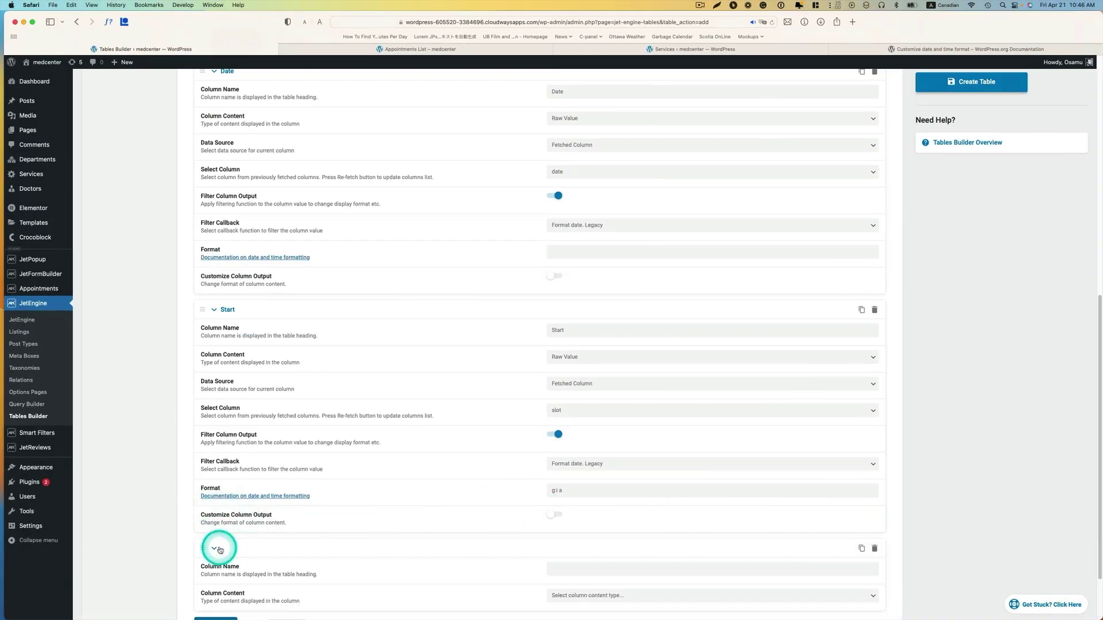
scroll(544, 546, "down", 3)
left_click(572, 495)
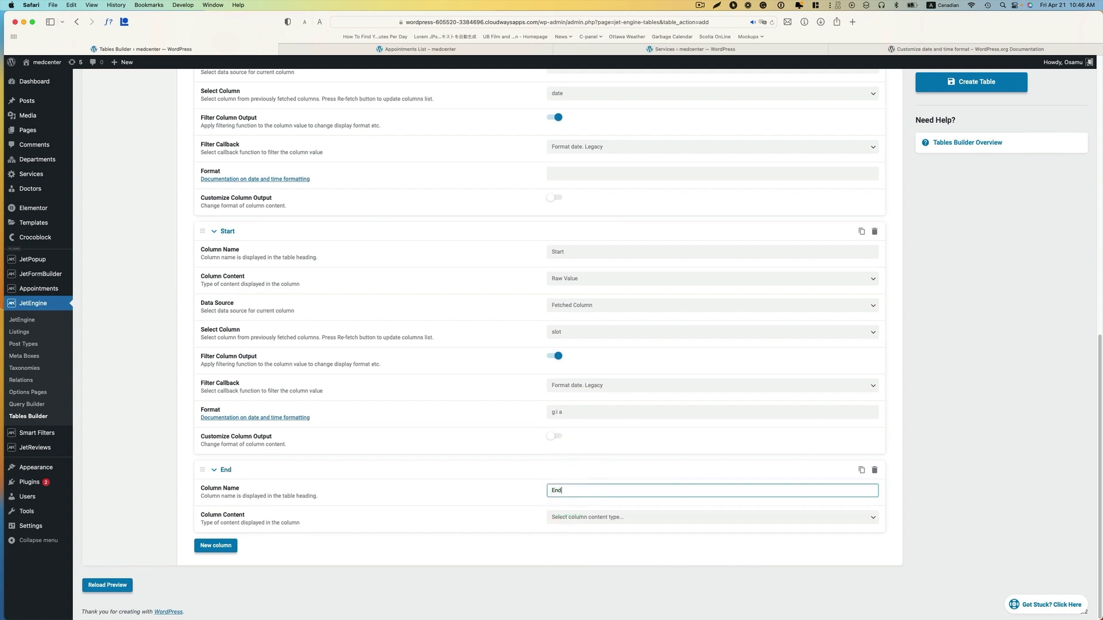
left_click(592, 519)
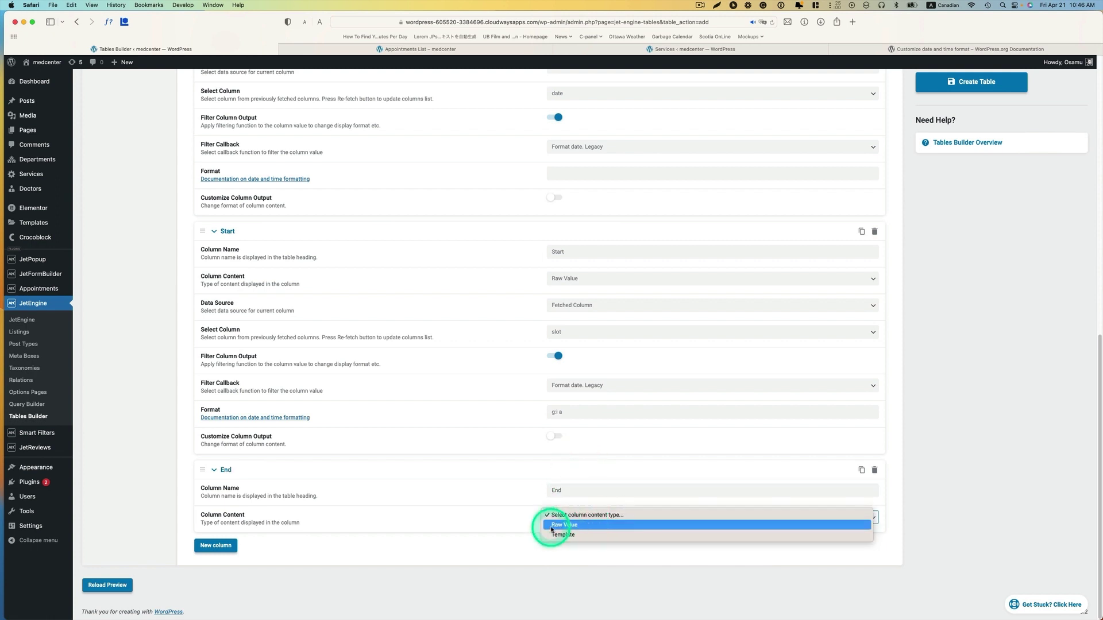
left_click(569, 524)
- Source the End column from the fetched slot_end column
scroll(626, 522, "down", 1)
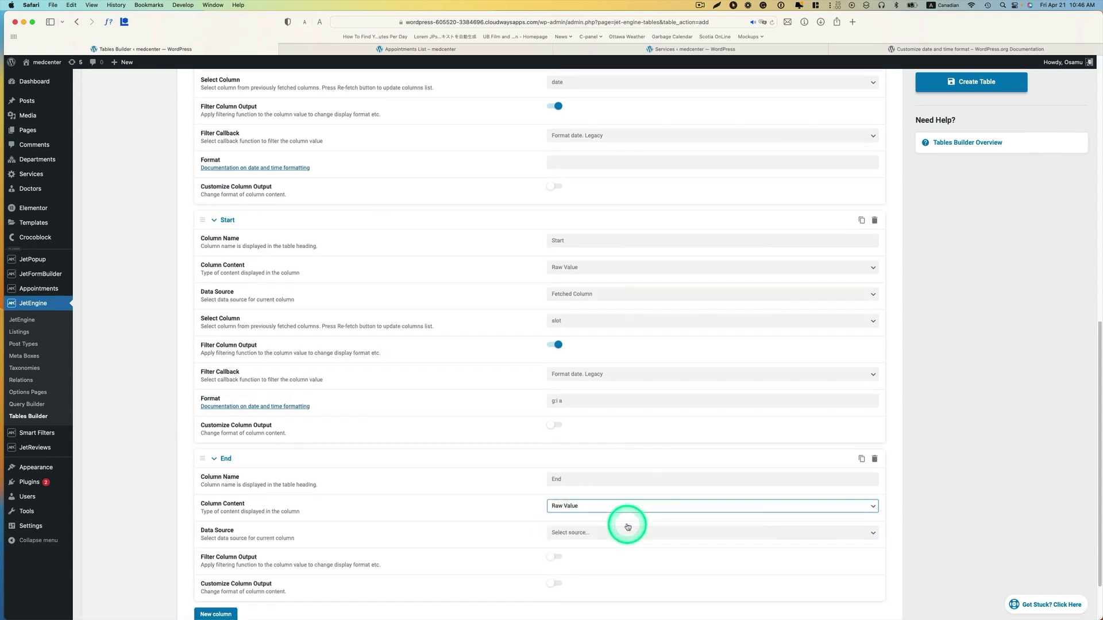
left_click(580, 534)
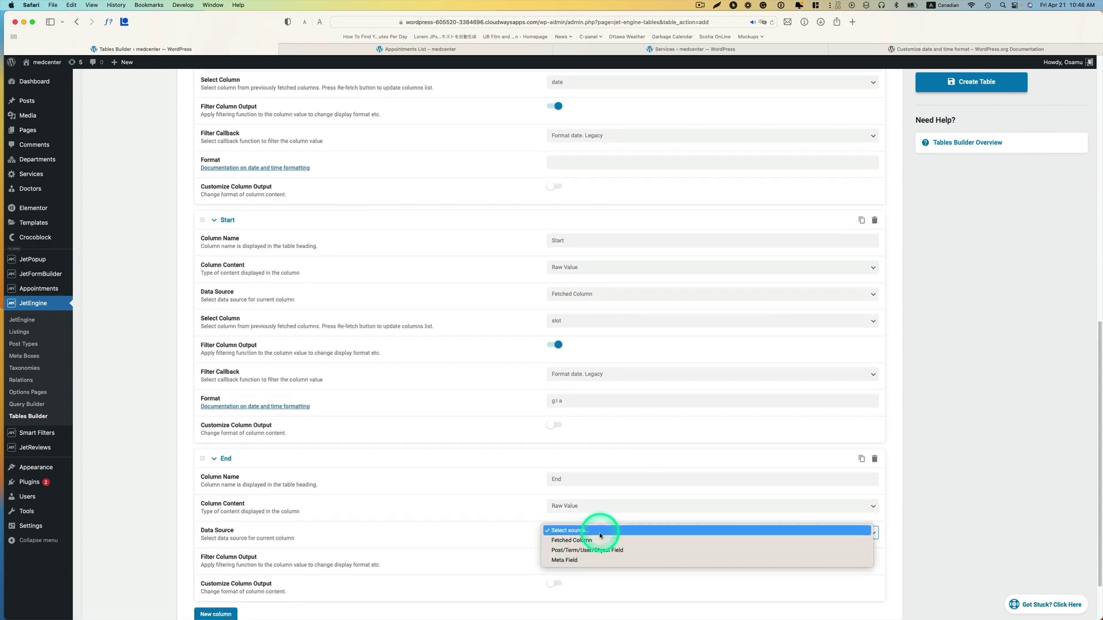
left_click(629, 532)
scroll(629, 528, "down", 3)
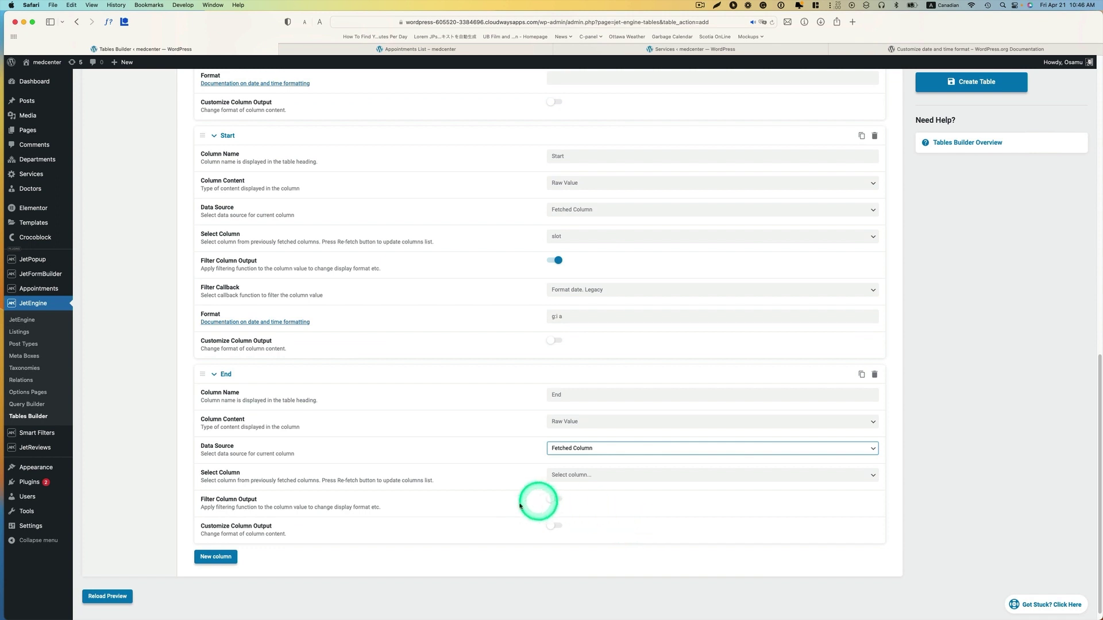
left_click(579, 476)
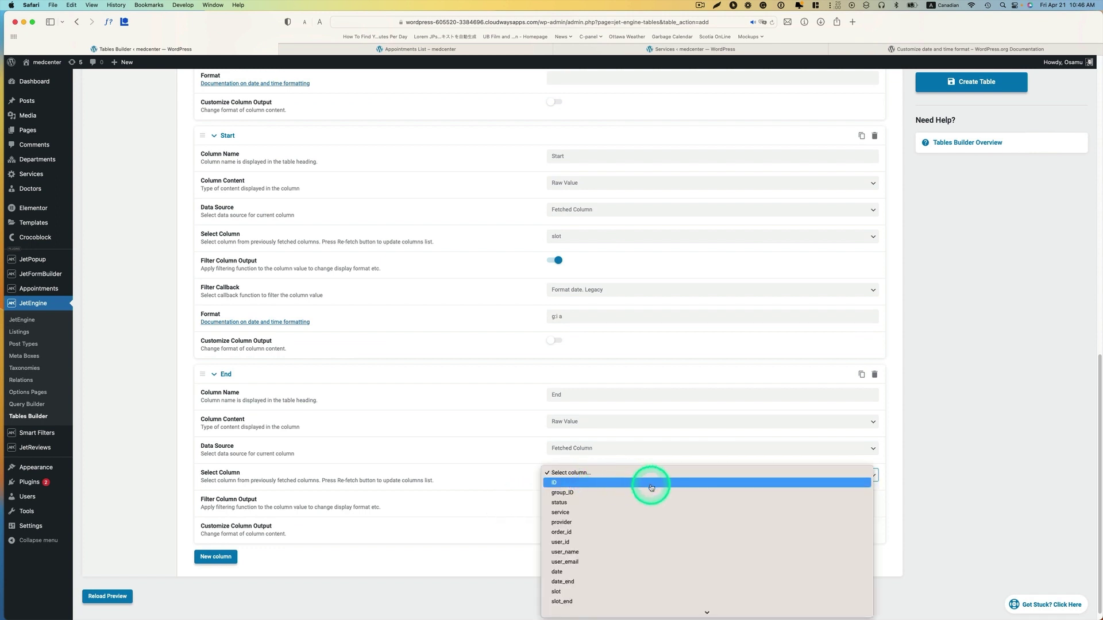
scroll(637, 530, "down", 2)
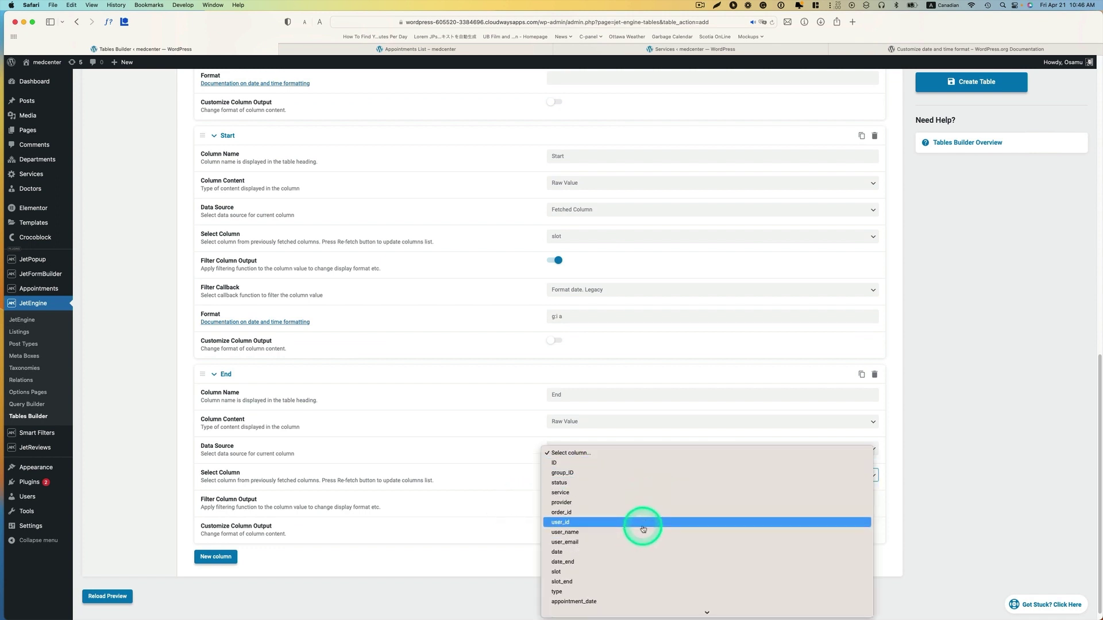
scroll(640, 527, "down", 1)
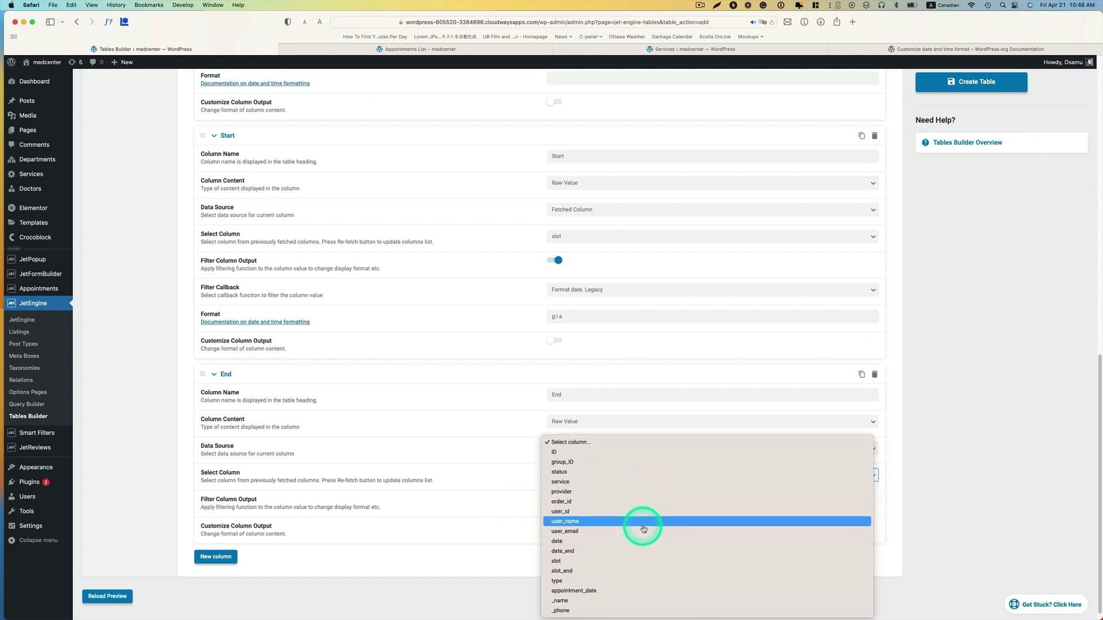
left_click(562, 571)
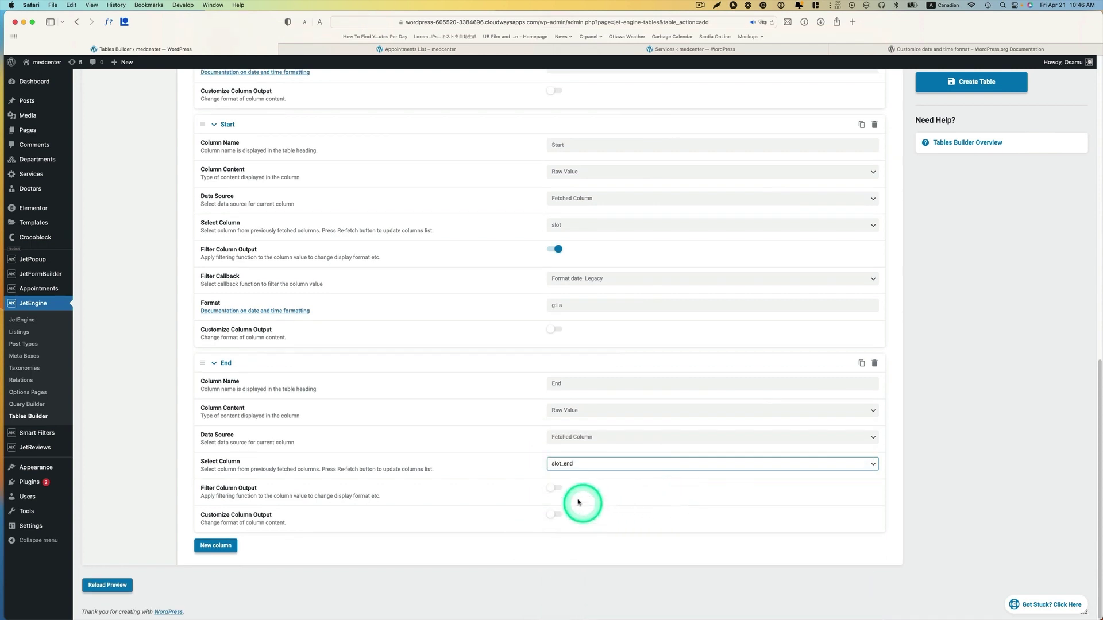
- Filter End's output with Format date. Legacy using Start's g:i a format
left_click(549, 490)
left_click(639, 519)
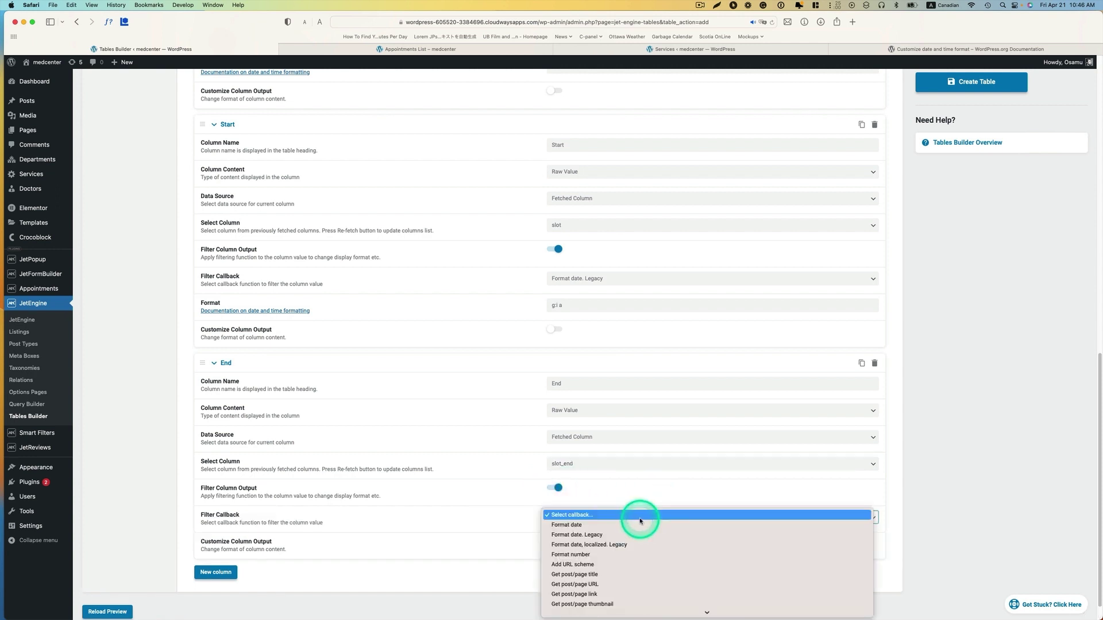
left_click(587, 536)
left_click(583, 302)
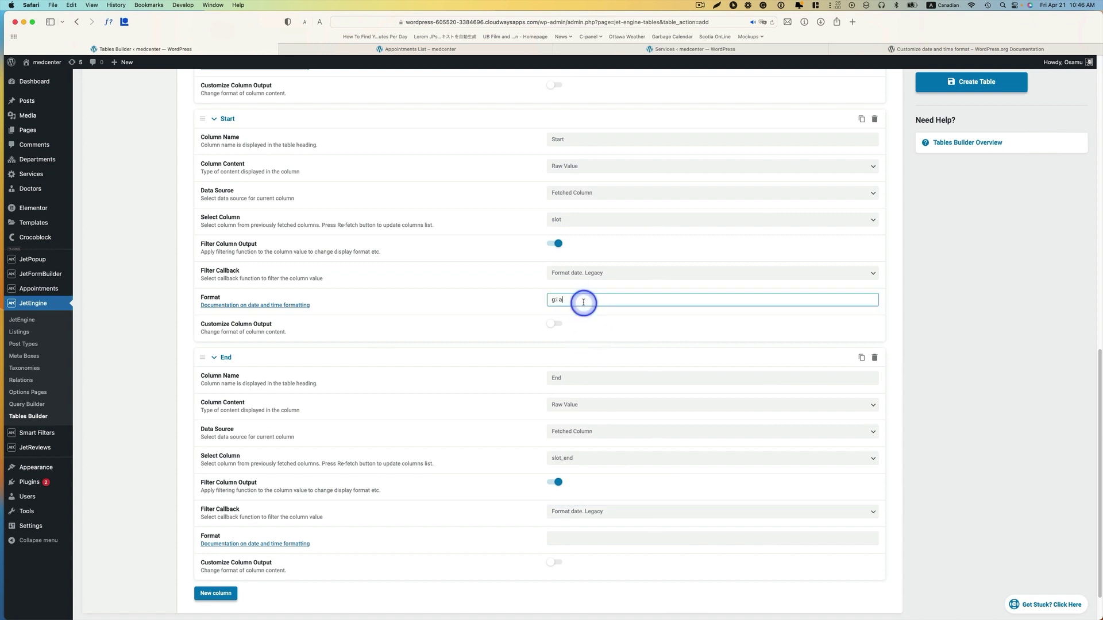
left_click(553, 305)
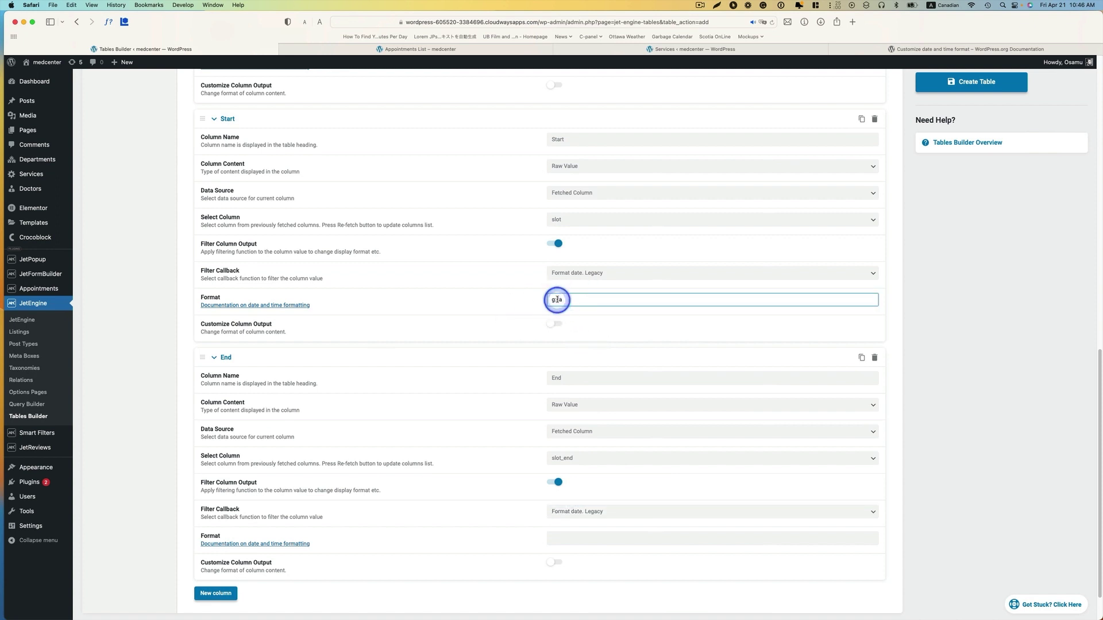
left_click(572, 539)
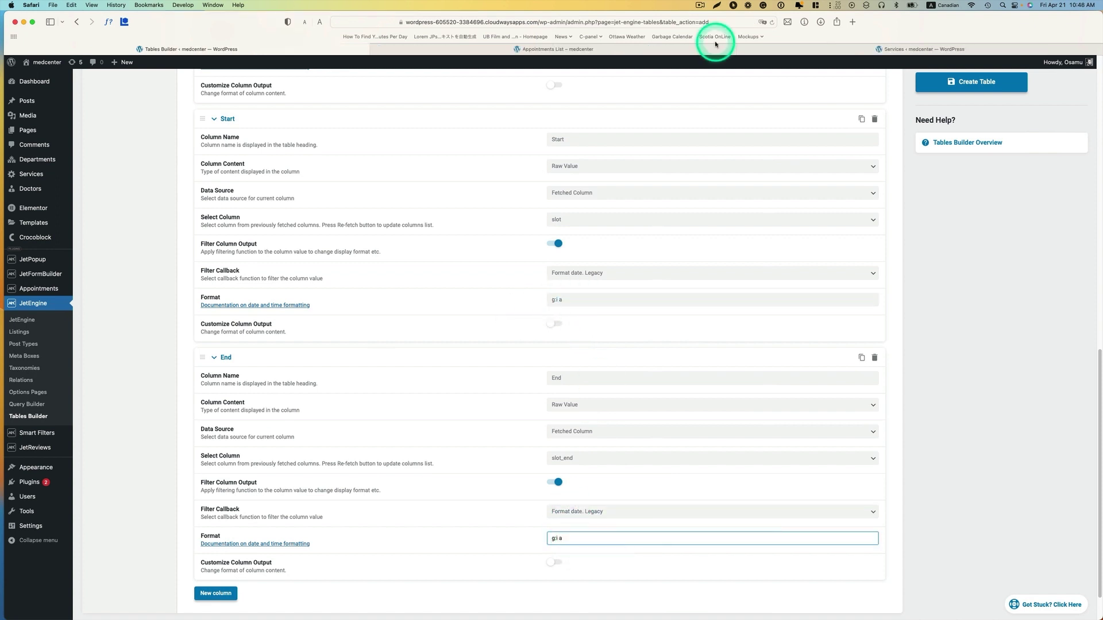
key("ctrl+Up")
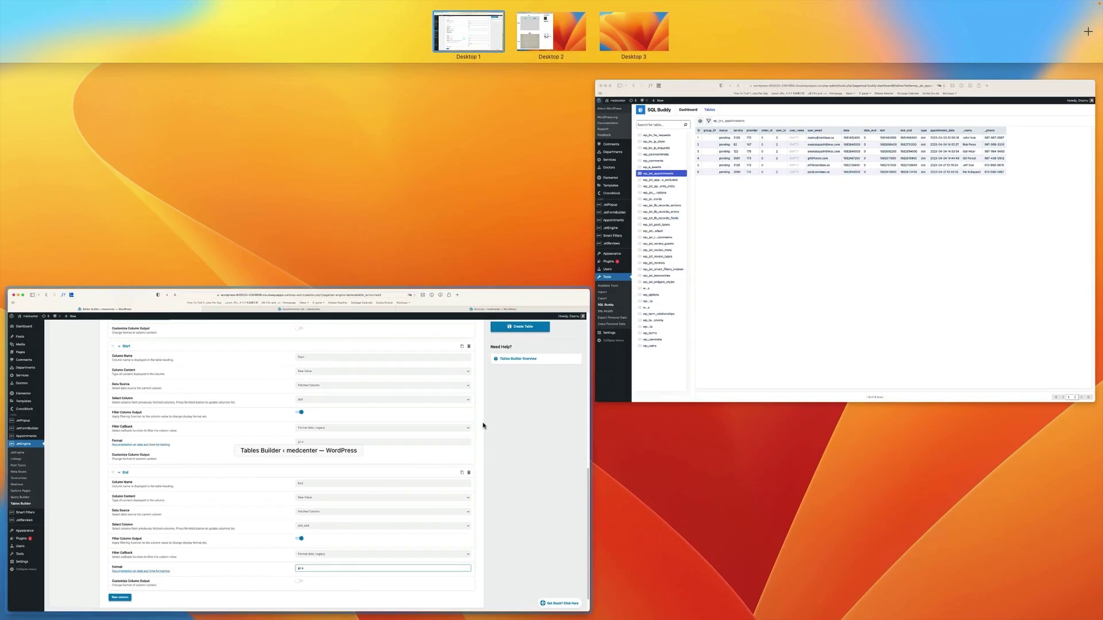
left_click(857, 234)
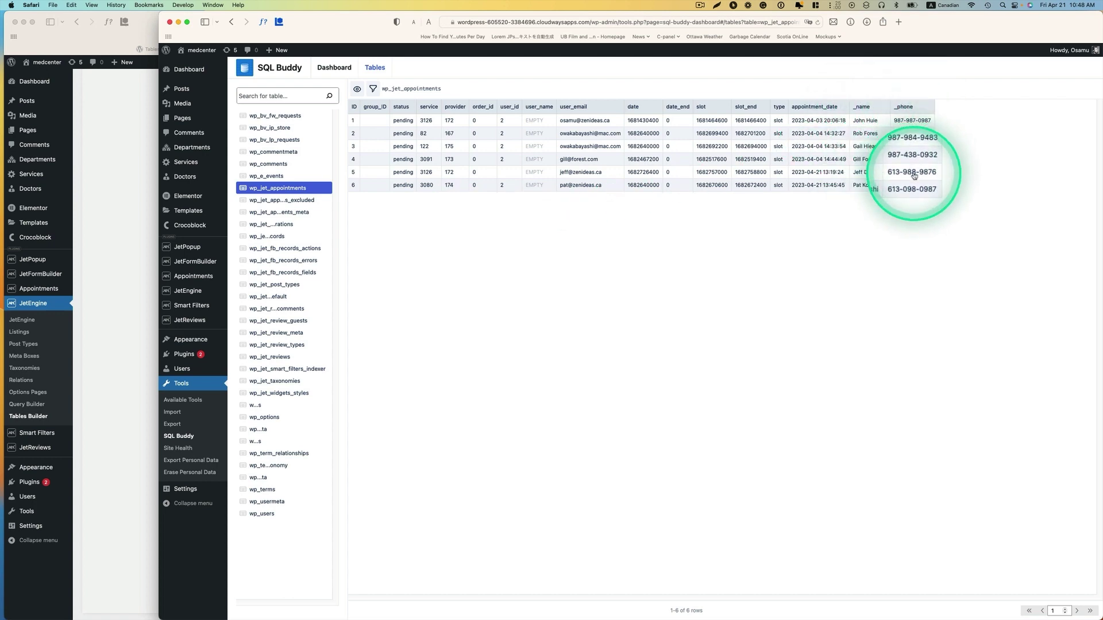
key("ctrl+Up")
left_click(350, 429)
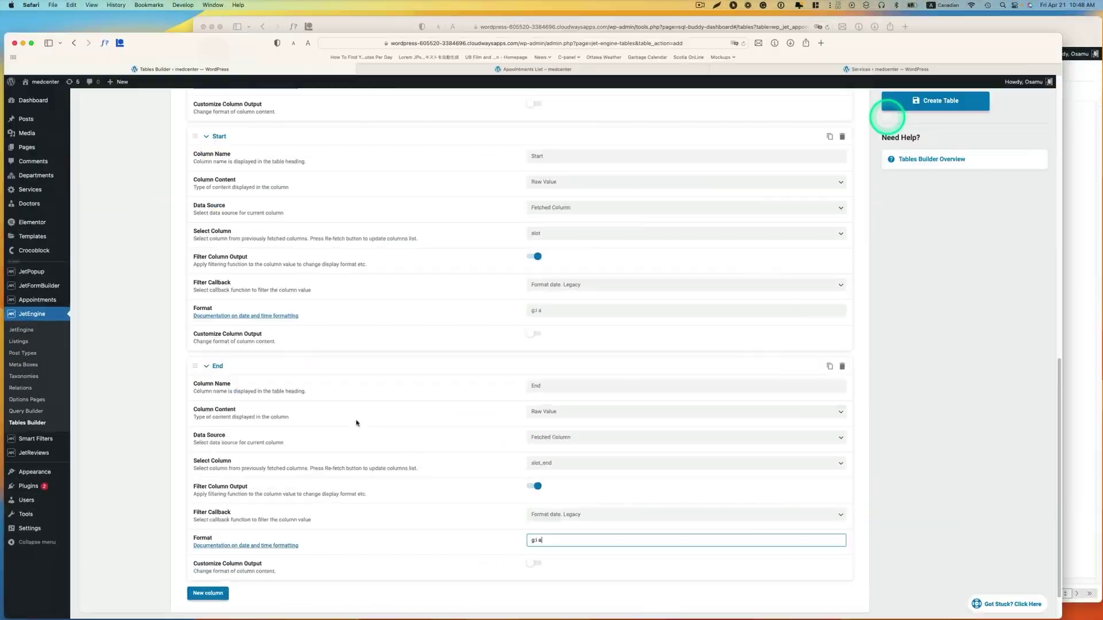
scroll(660, 453, "down", 1)
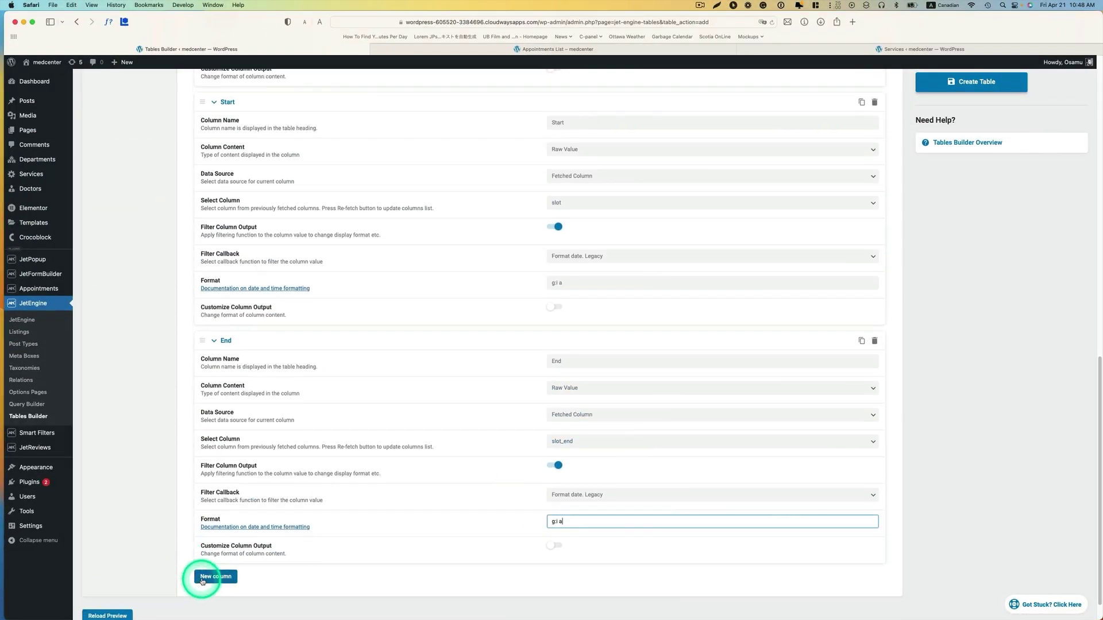
- Add another column named Name that shows the raw value
left_click(210, 581)
scroll(464, 505, "down", 3)
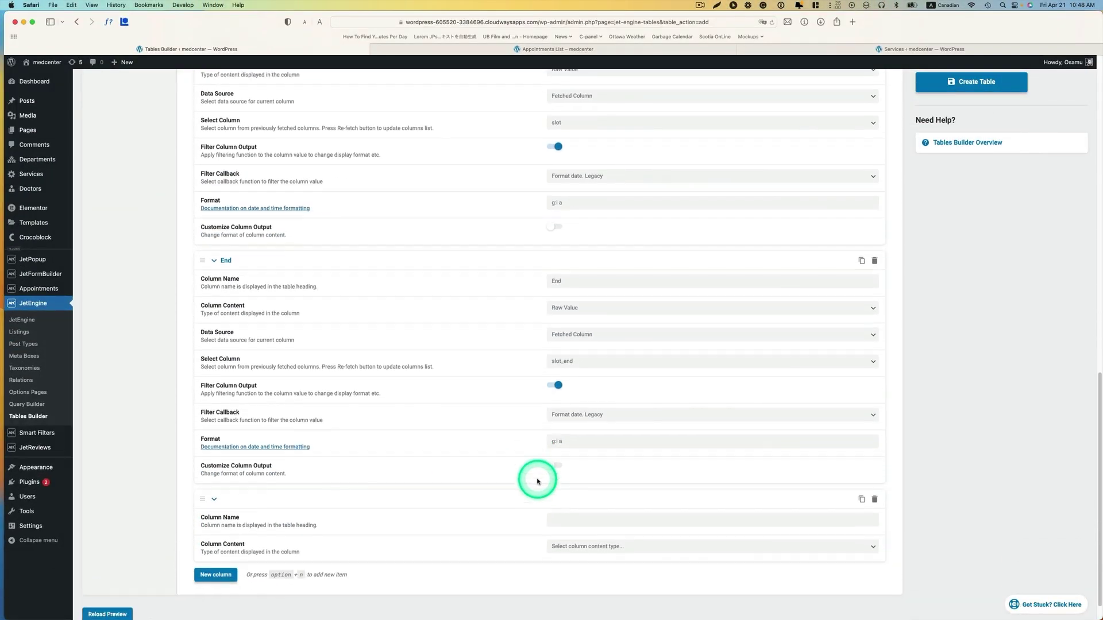
left_click(560, 509)
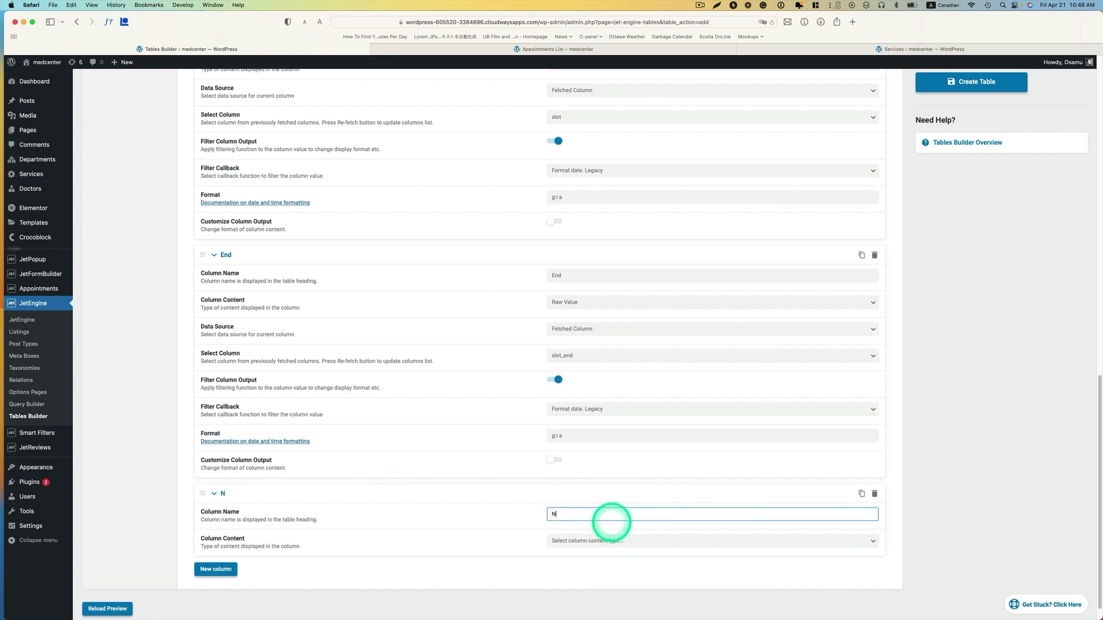
left_click(600, 541)
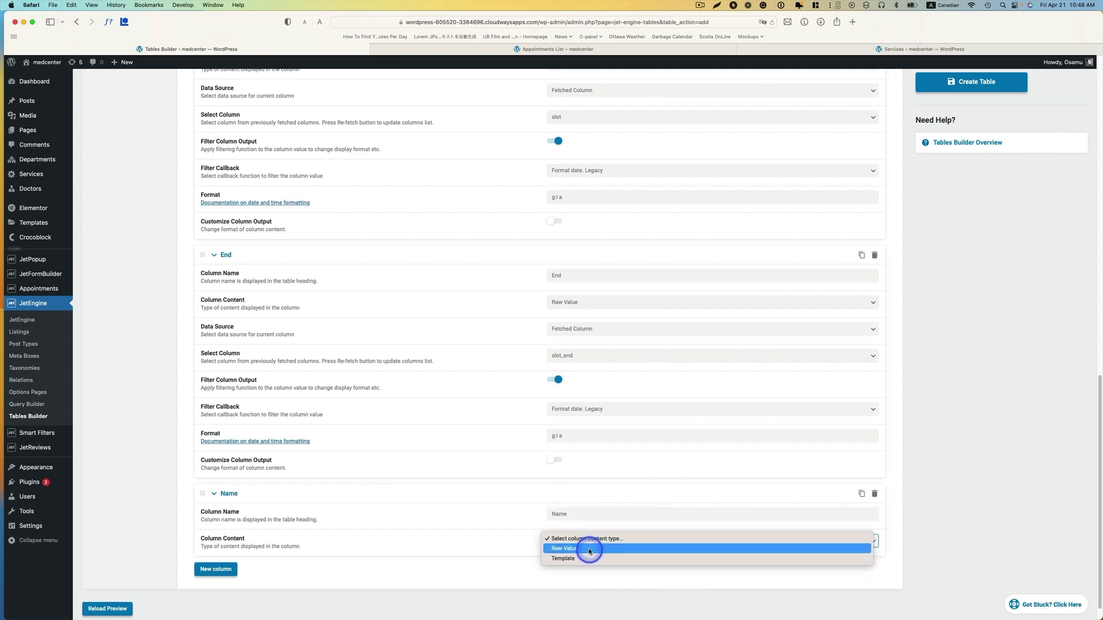
left_click(589, 551)
- Source the Name column from the fetched _name column
scroll(621, 537, "down", 1)
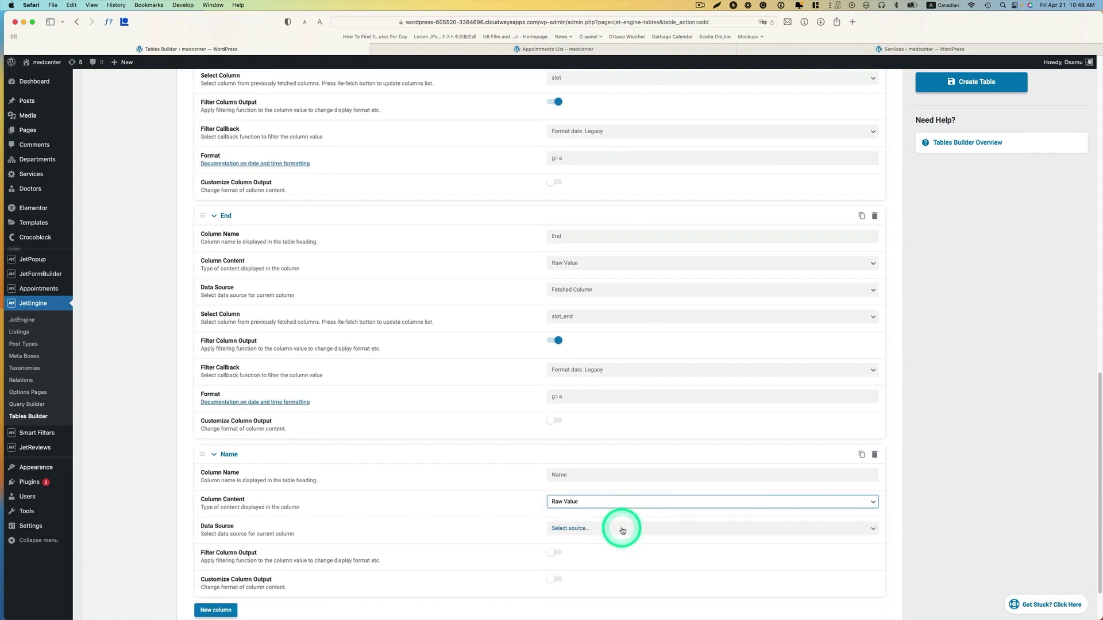
left_click(622, 529)
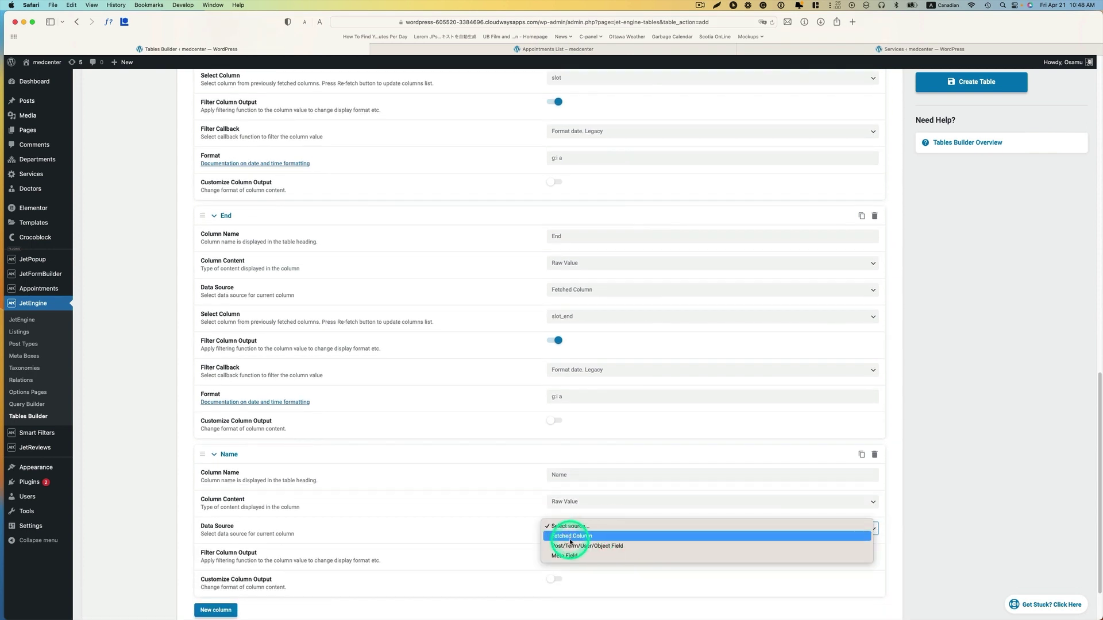
left_click(589, 537)
scroll(646, 524, "down", 1)
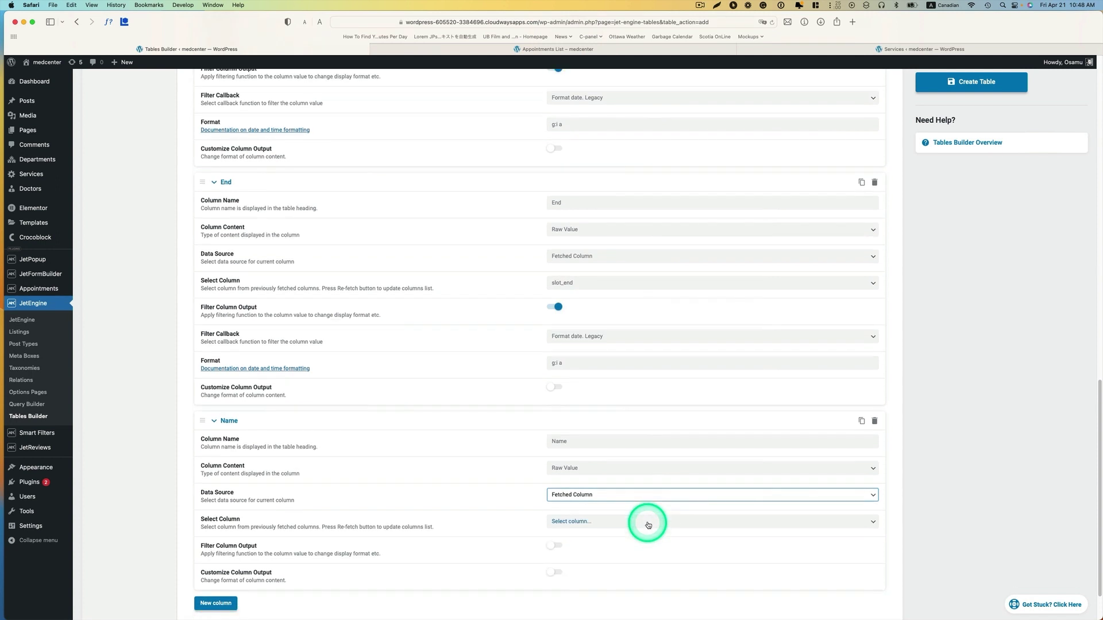
left_click(609, 517)
scroll(632, 514, "down", 3)
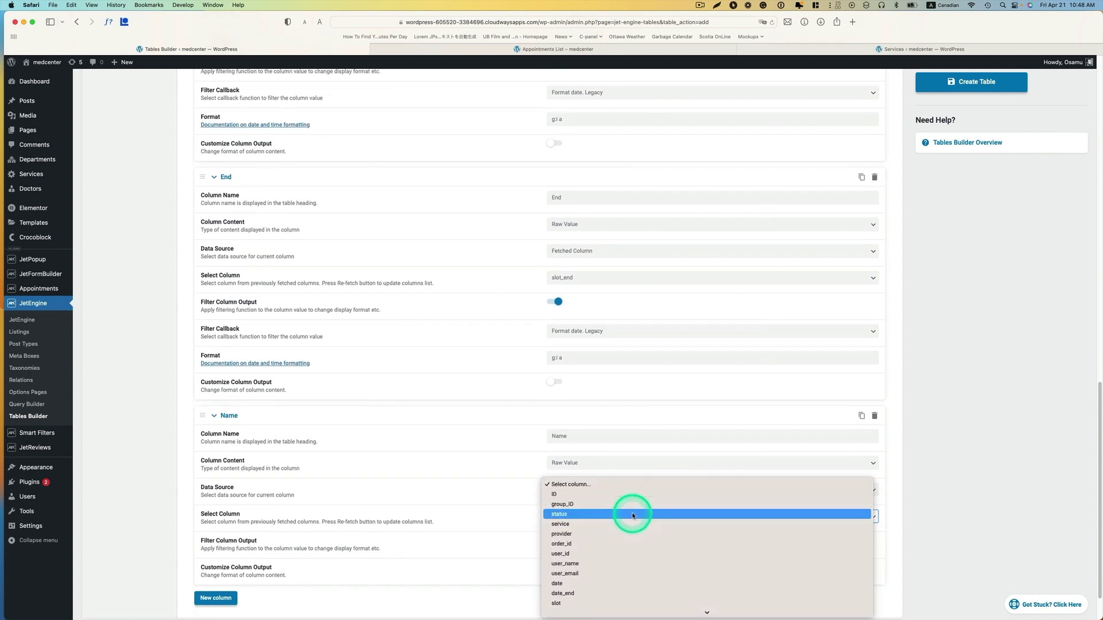
scroll(592, 586, "down", 2)
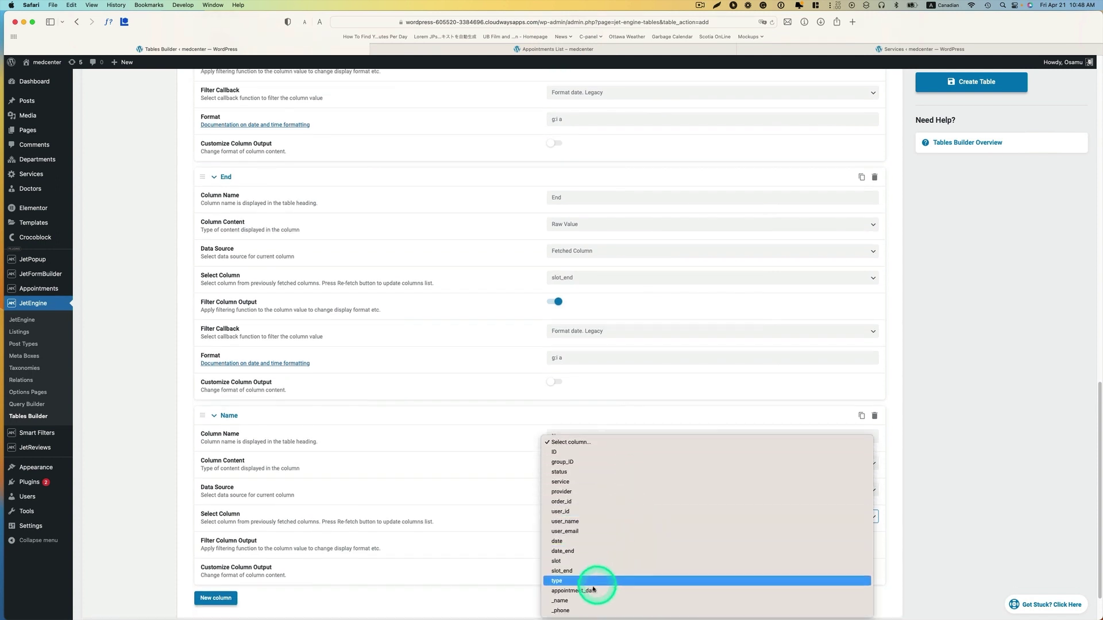
left_click(559, 601)
scroll(459, 569, "down", 2)
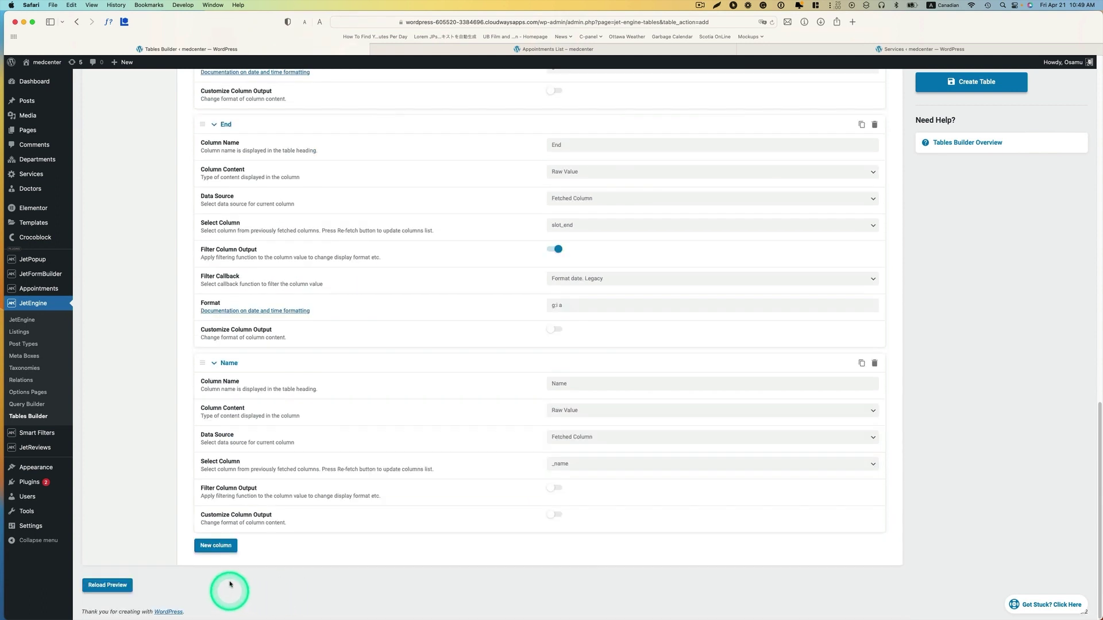
- Add a Phone column set to display the raw value
left_click(221, 550)
left_click(558, 557)
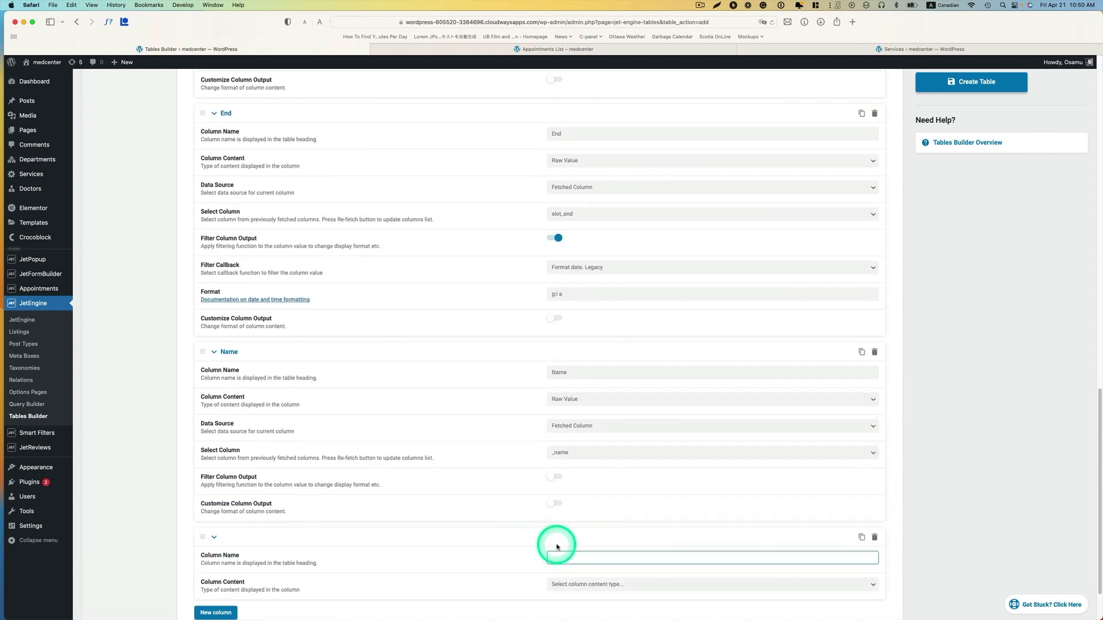
scroll(595, 546, "down", 2)
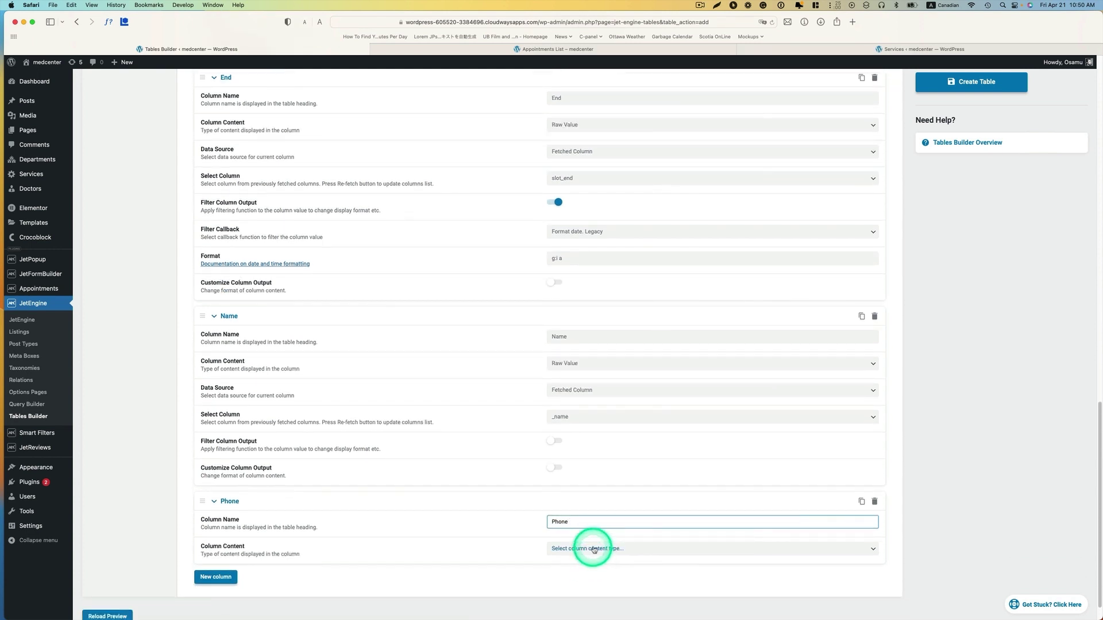
left_click(594, 549)
left_click(593, 557)
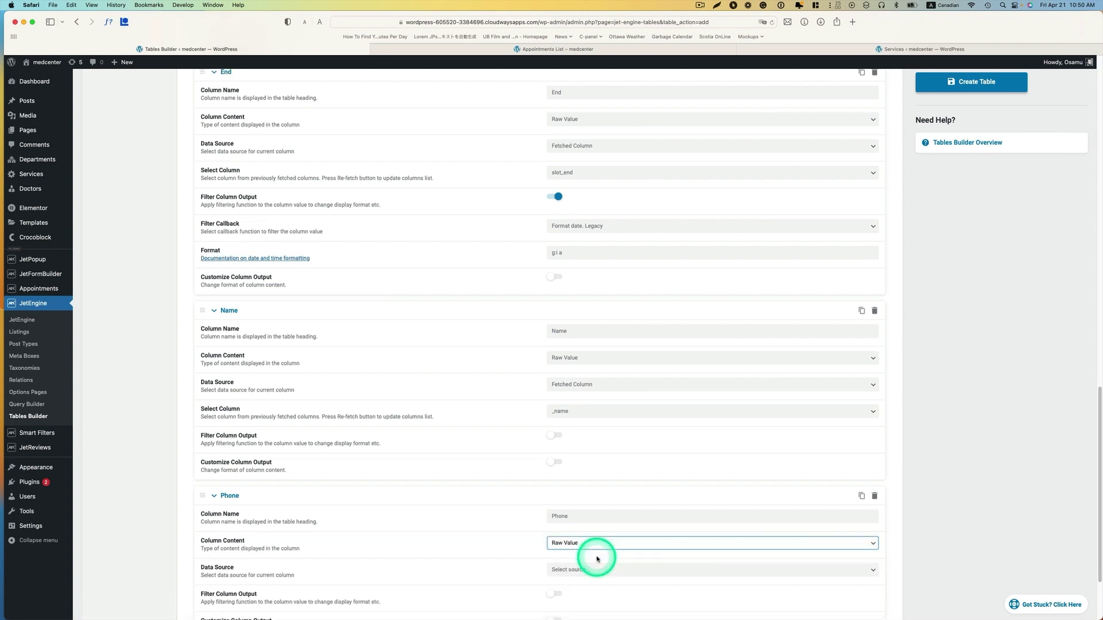
- Source the Phone column from the fetched _phone column
scroll(597, 559, "down", 3)
left_click(612, 465)
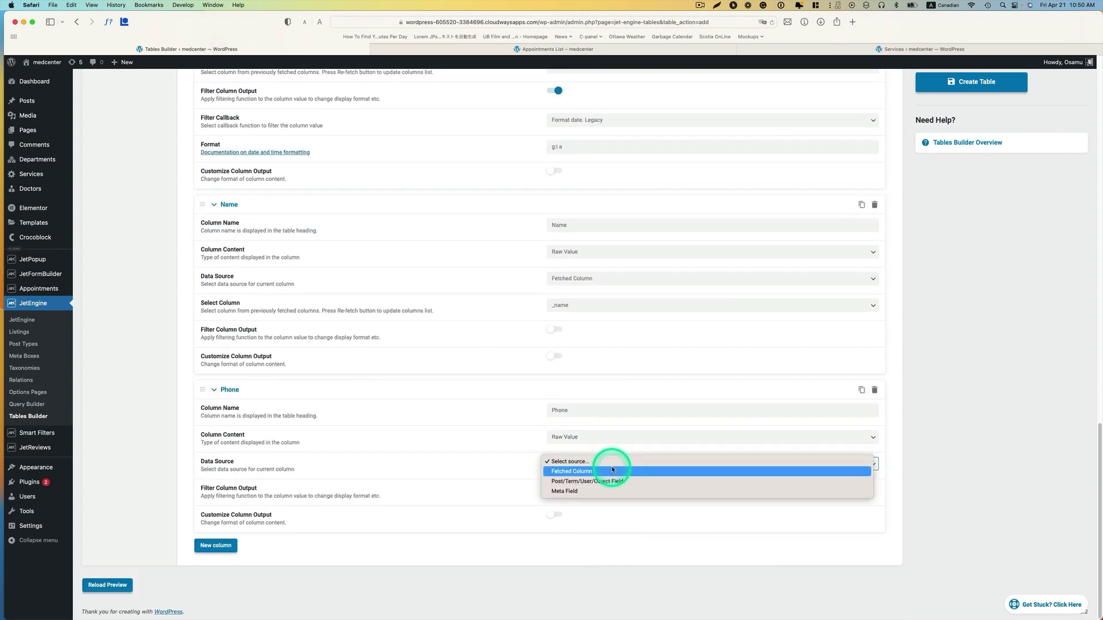
left_click(582, 472)
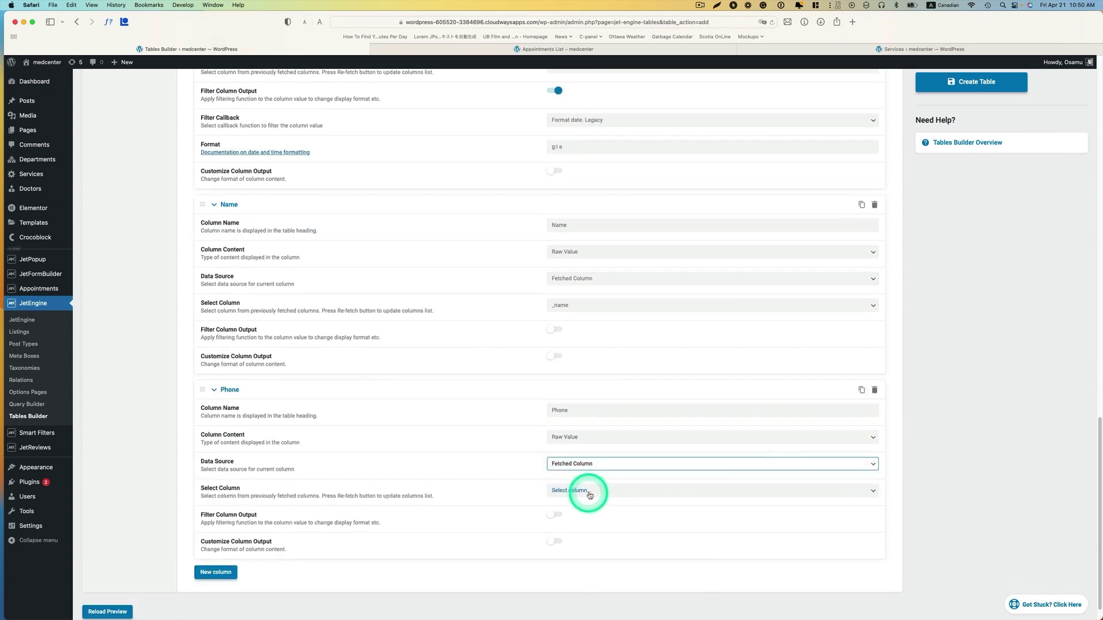
left_click(589, 491)
scroll(600, 497, "down", 4)
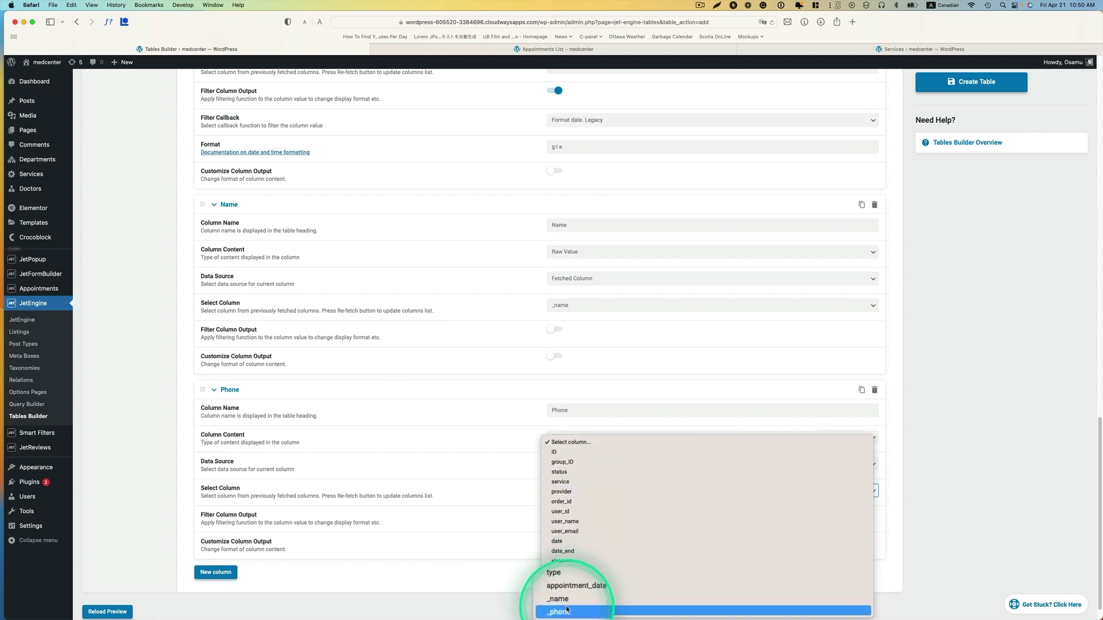
left_click(566, 611)
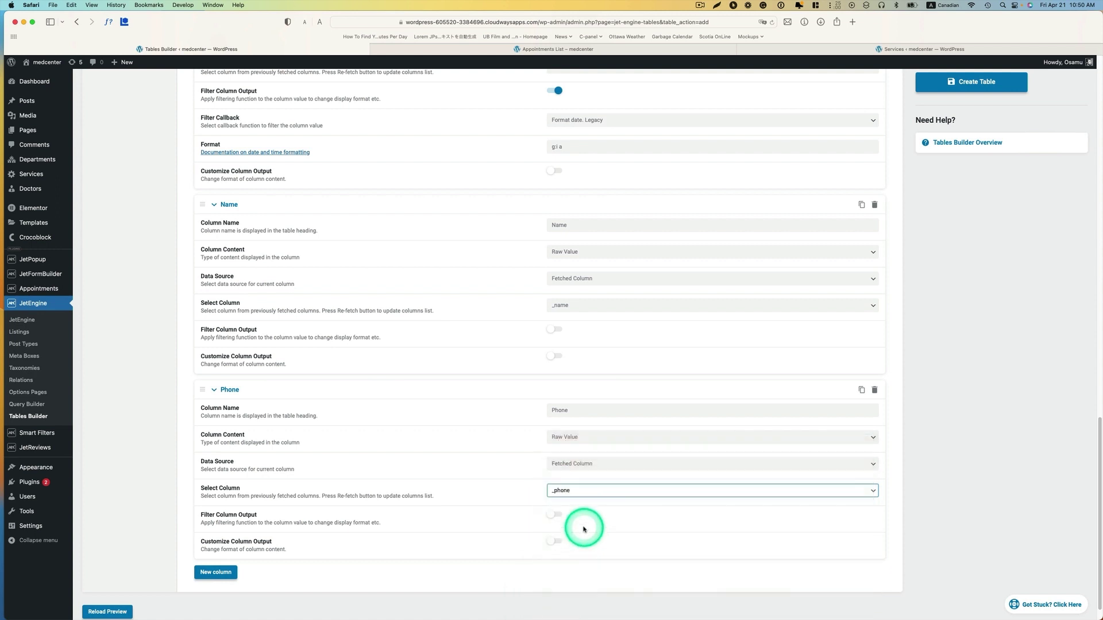
scroll(588, 525, "down", 1)
scroll(596, 524, "up", 15)
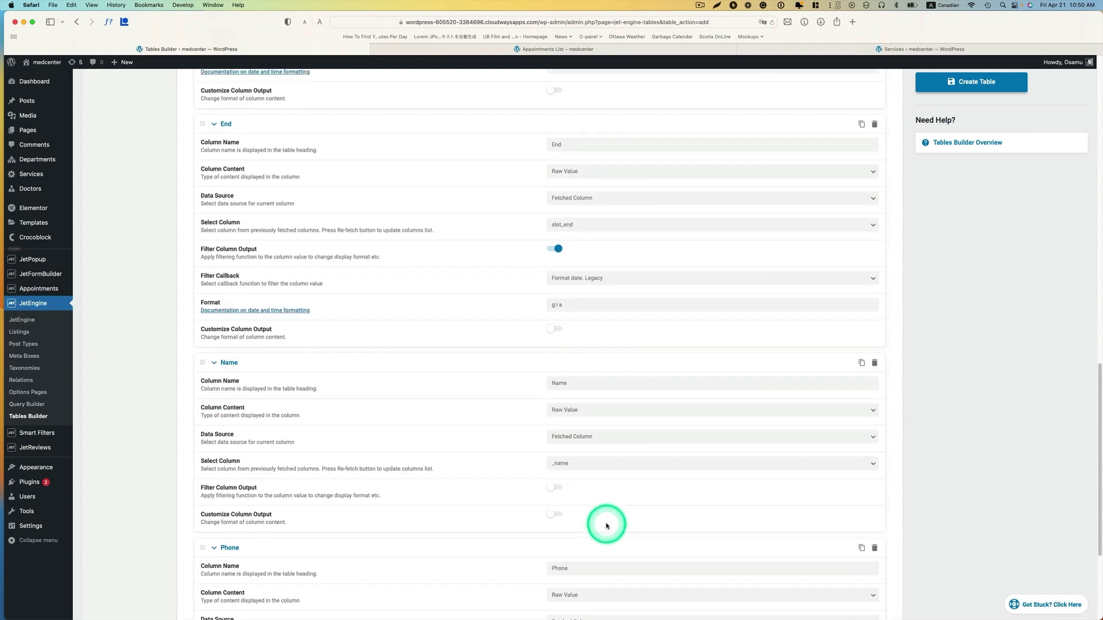
scroll(688, 506, "up", 2)
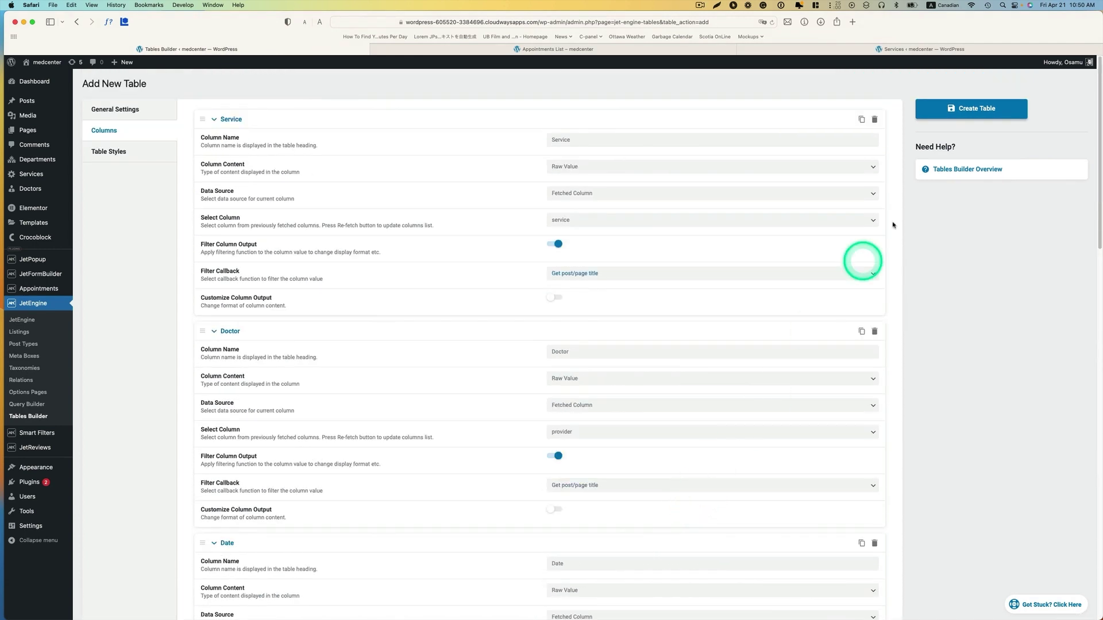
- Save the appointment table with Create Table
left_click(968, 108)
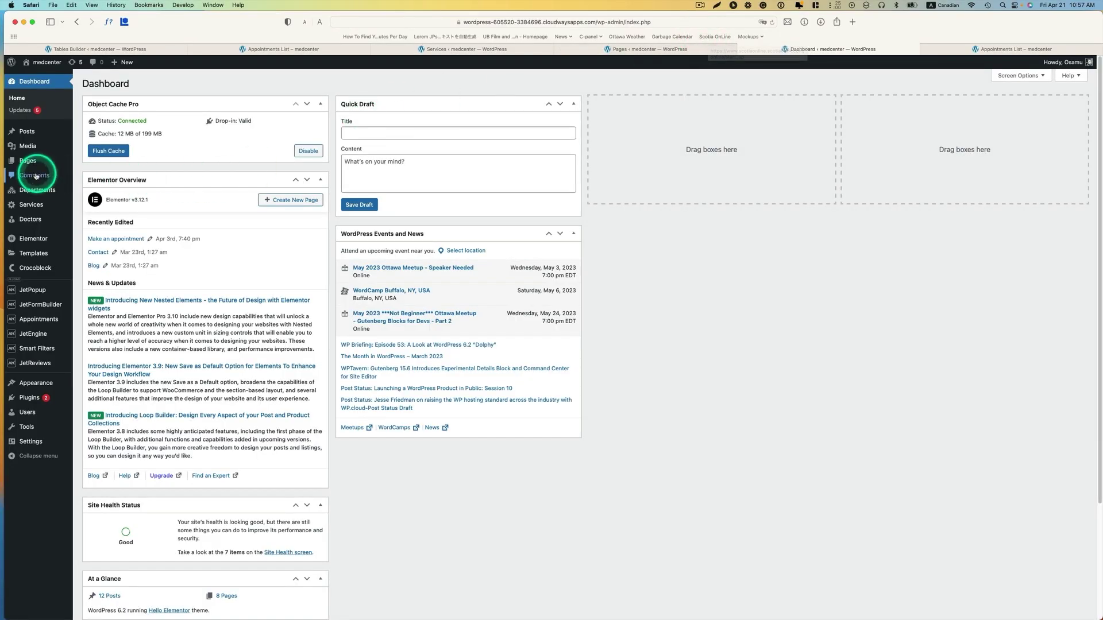
- Publish a new page titled 'Appointment List Table' and edit it with Elementor
mouse_move(37, 167)
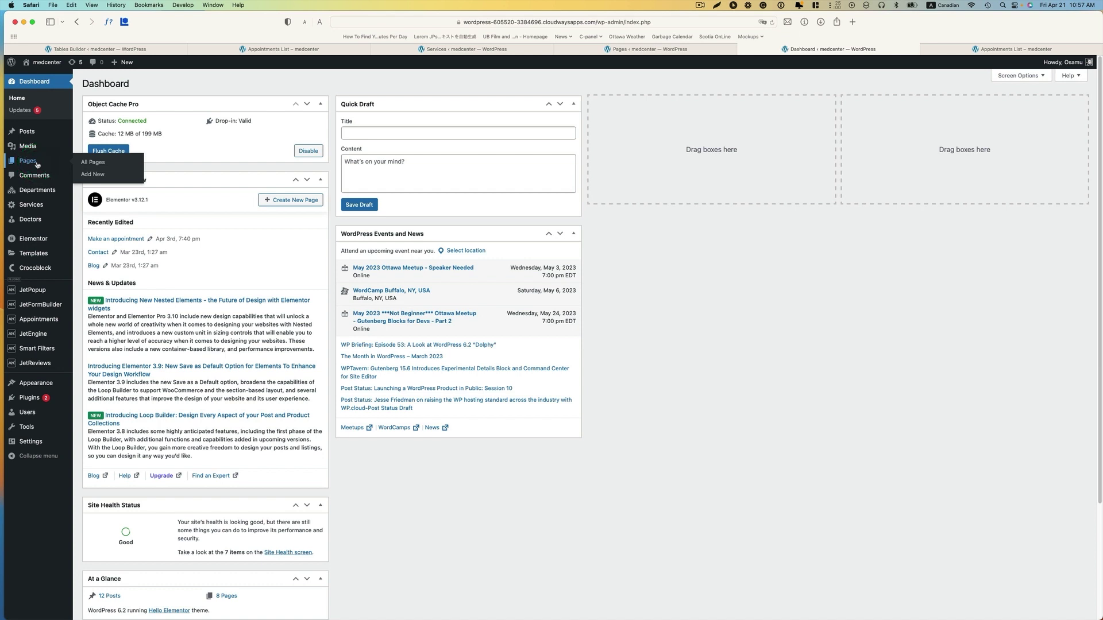
left_click(93, 175)
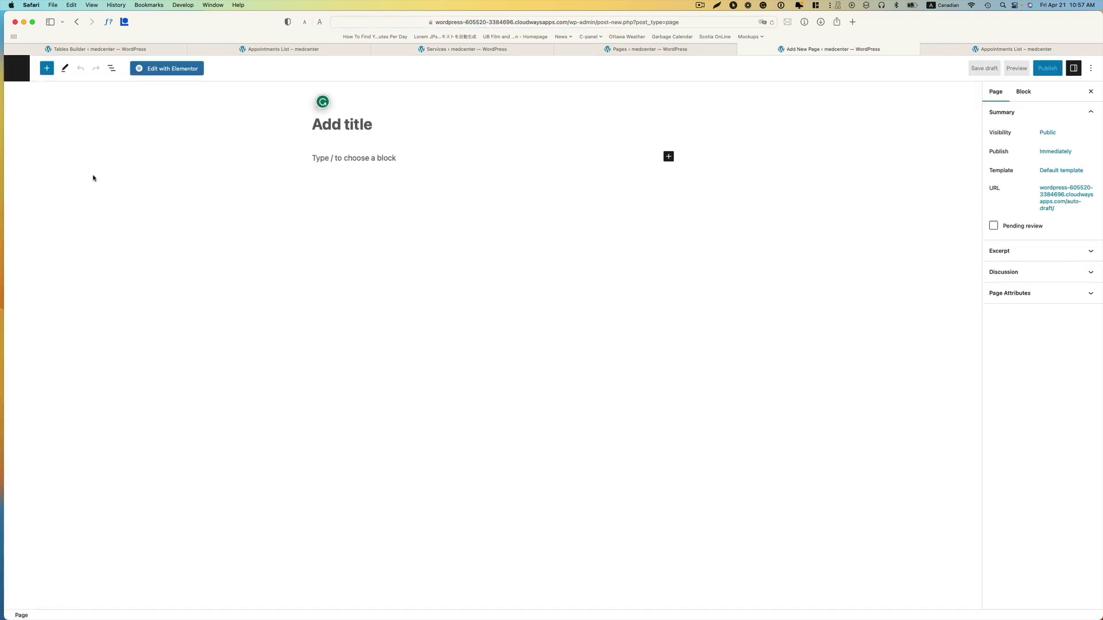
type("Appointment List Table")
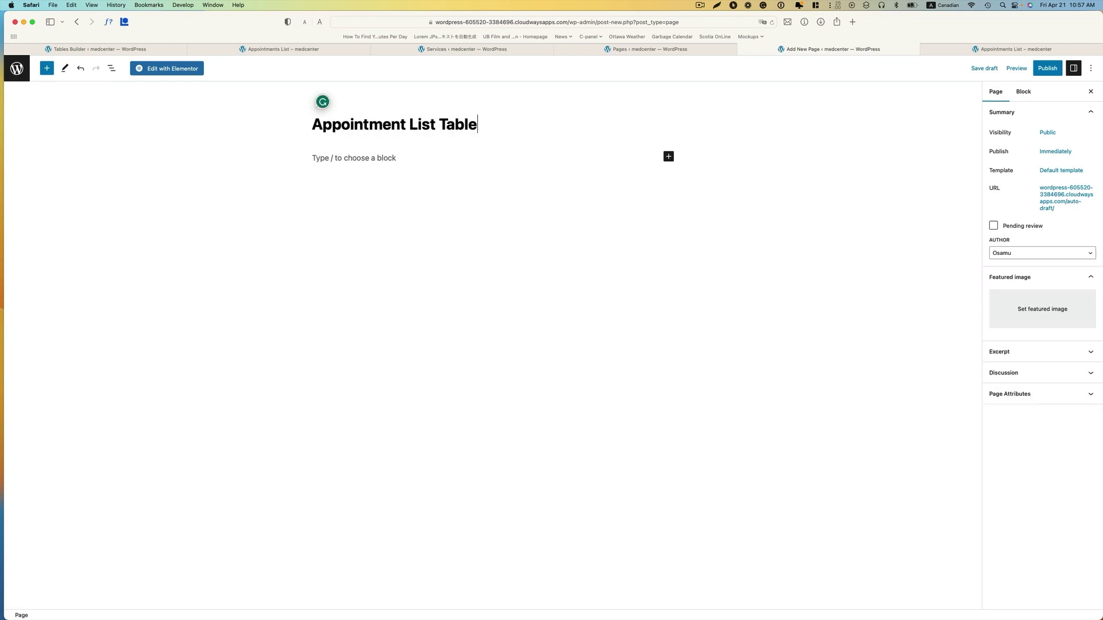
left_click(1047, 67)
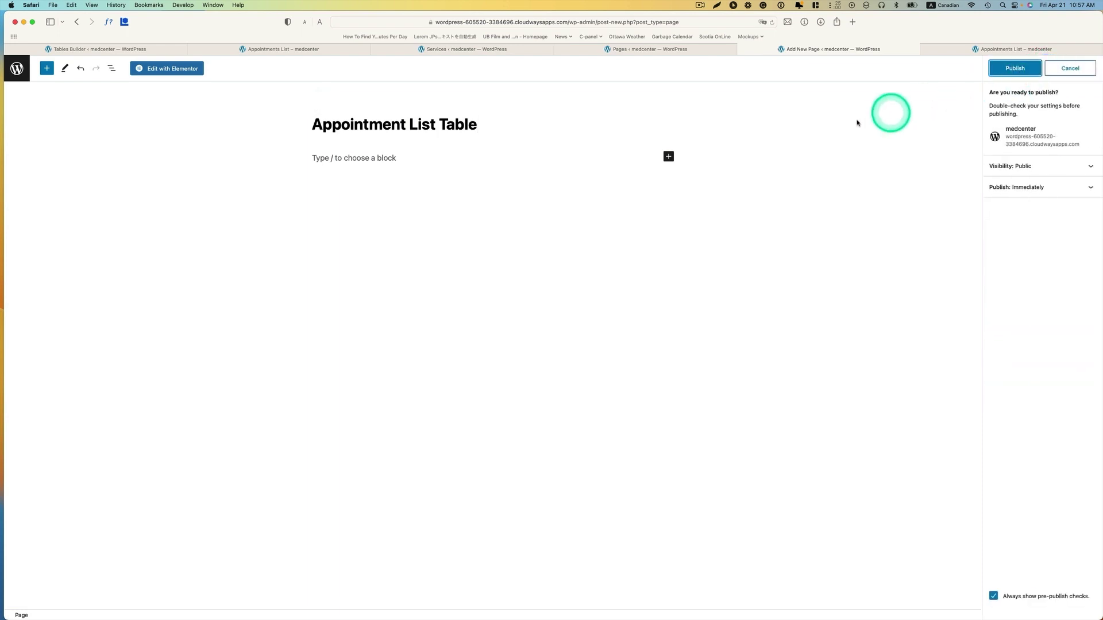
left_click(1009, 69)
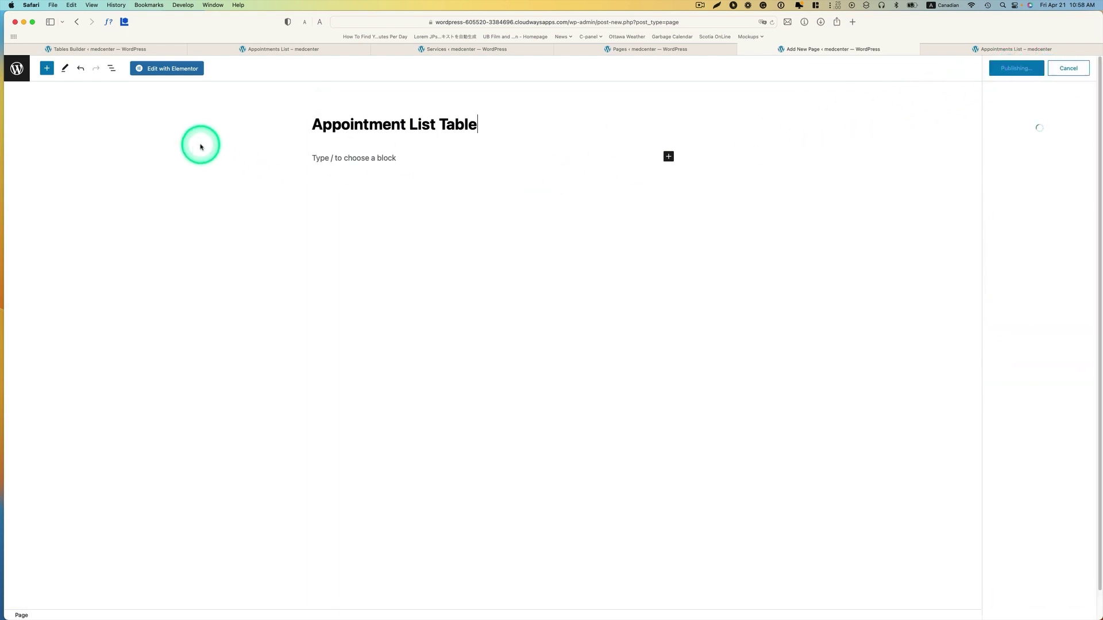
left_click(178, 69)
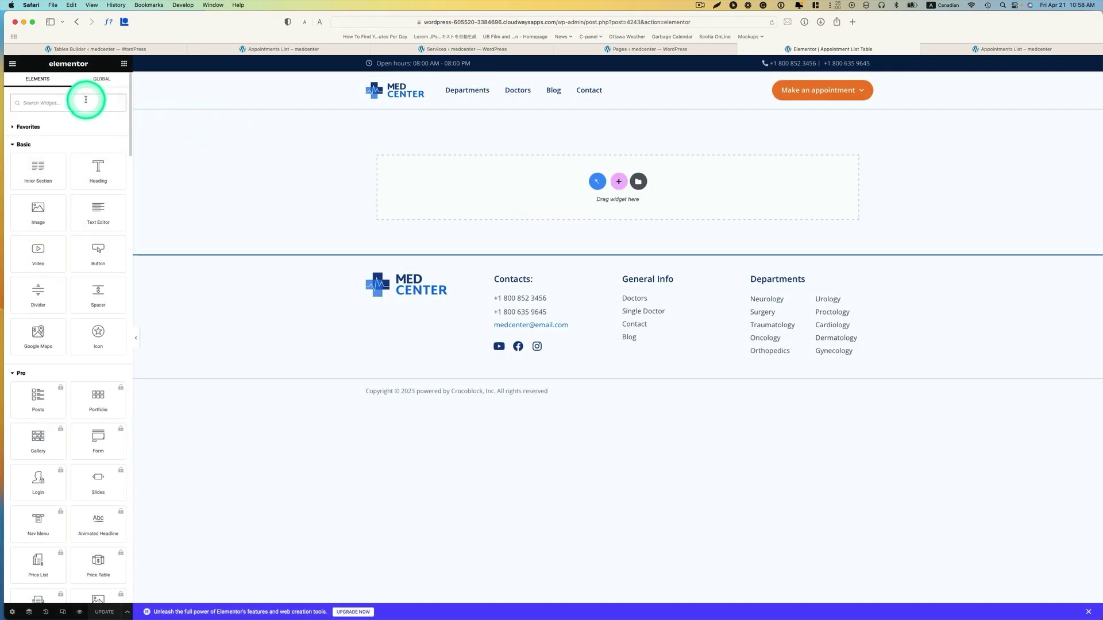
- Search widgets for 'table' and drag the Dynamic Table widget onto the page
left_click(86, 100)
type("table")
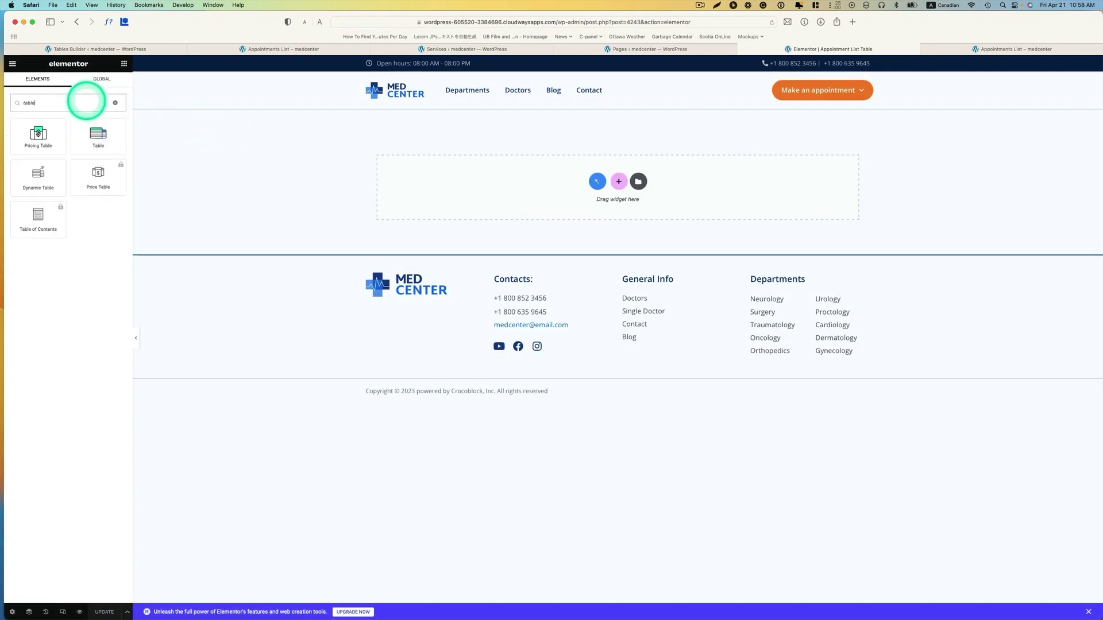
left_click_drag(39, 175, 522, 187)
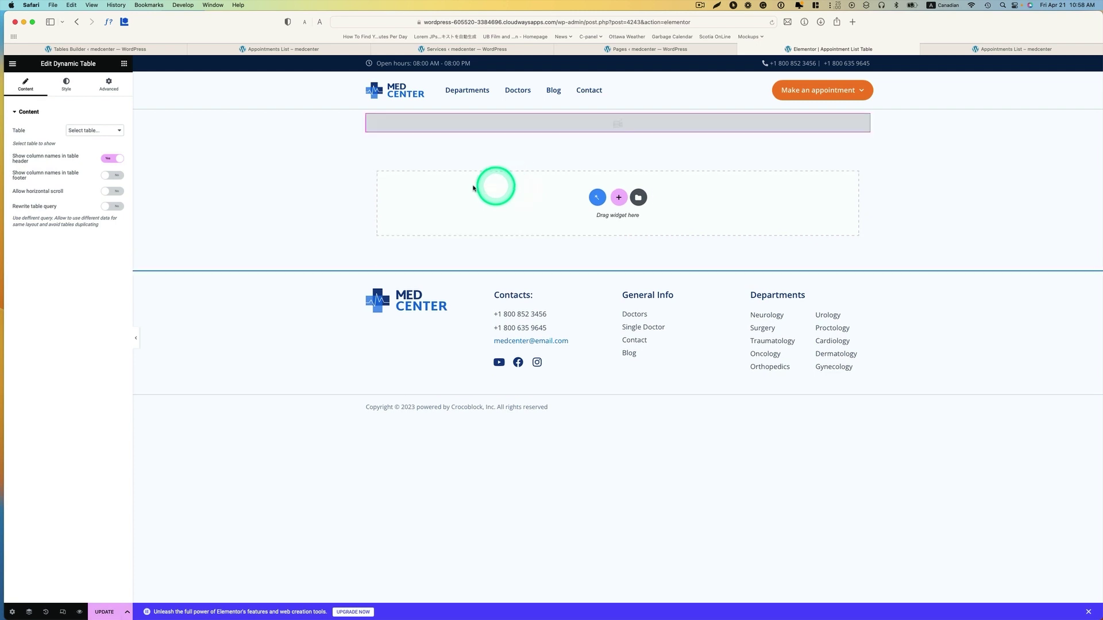
- Add a Heading widget above the table and set the section margin to 111
left_click(124, 63)
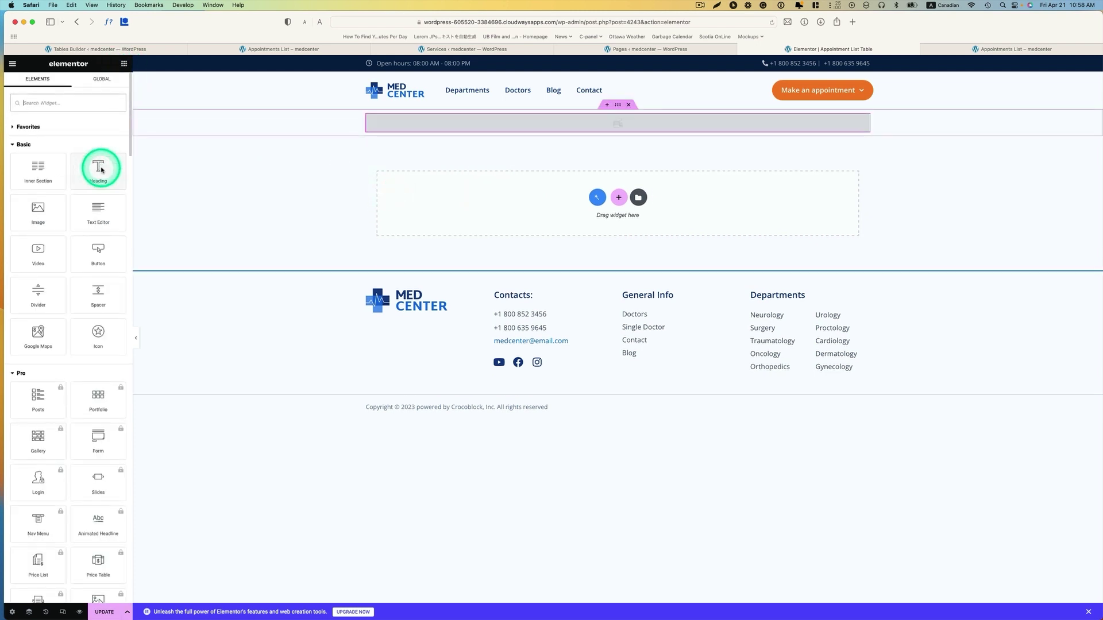
left_click_drag(98, 167, 402, 128)
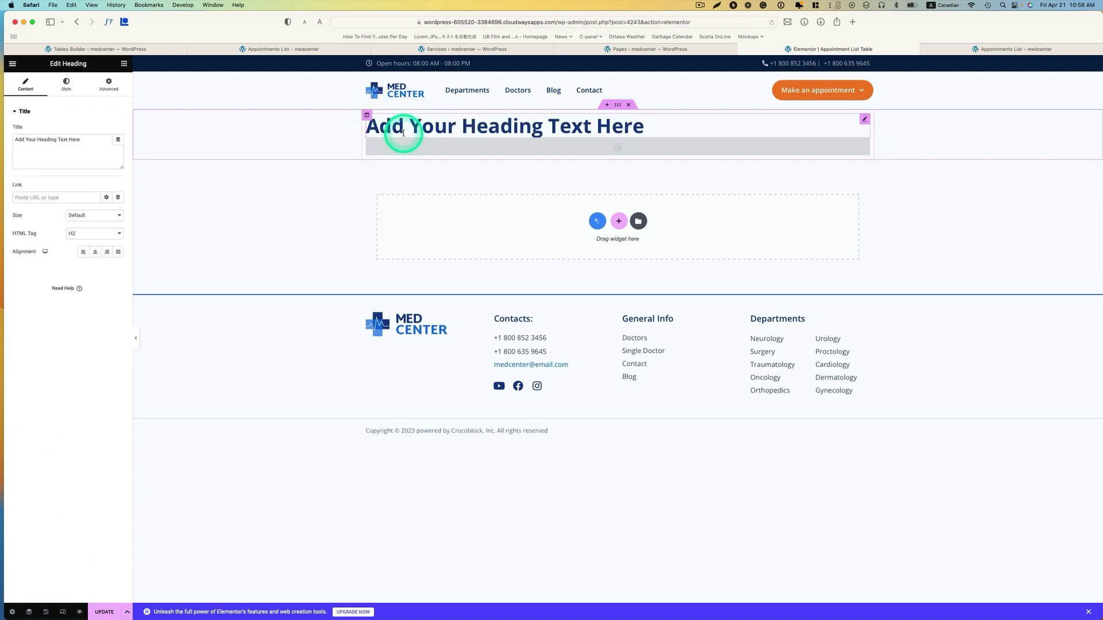
left_click(611, 118)
left_click(617, 105)
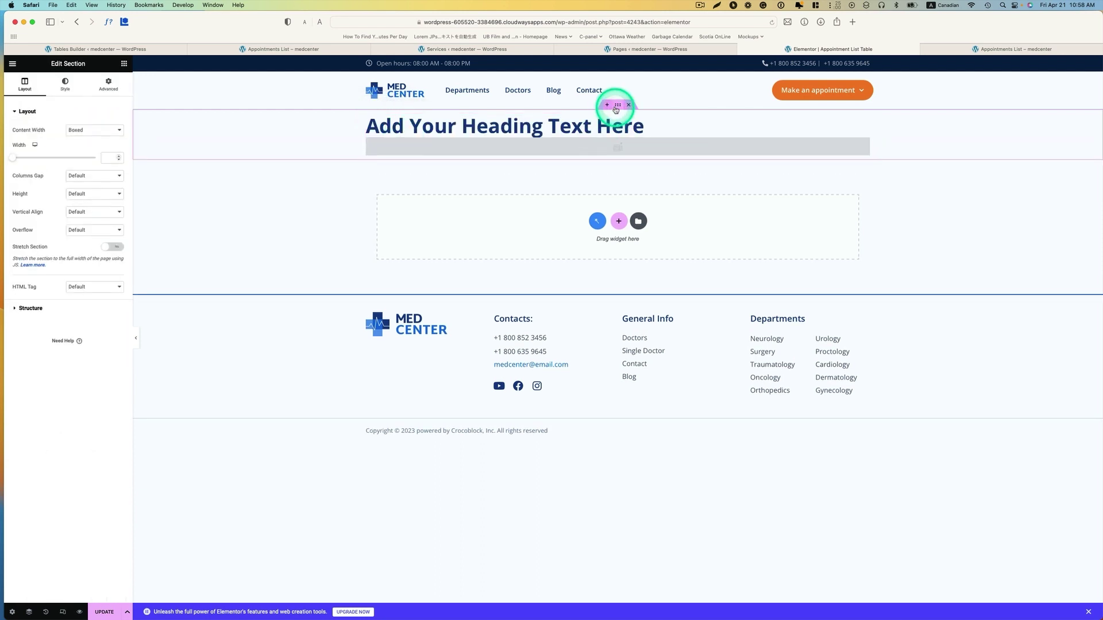
left_click(109, 85)
left_click(24, 139)
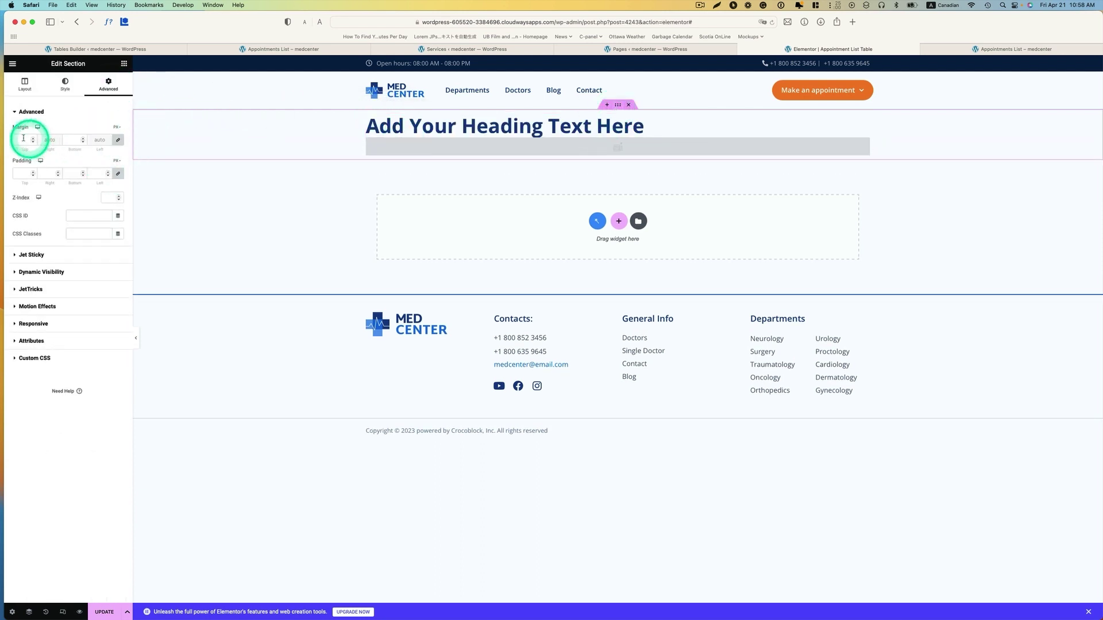
type("111")
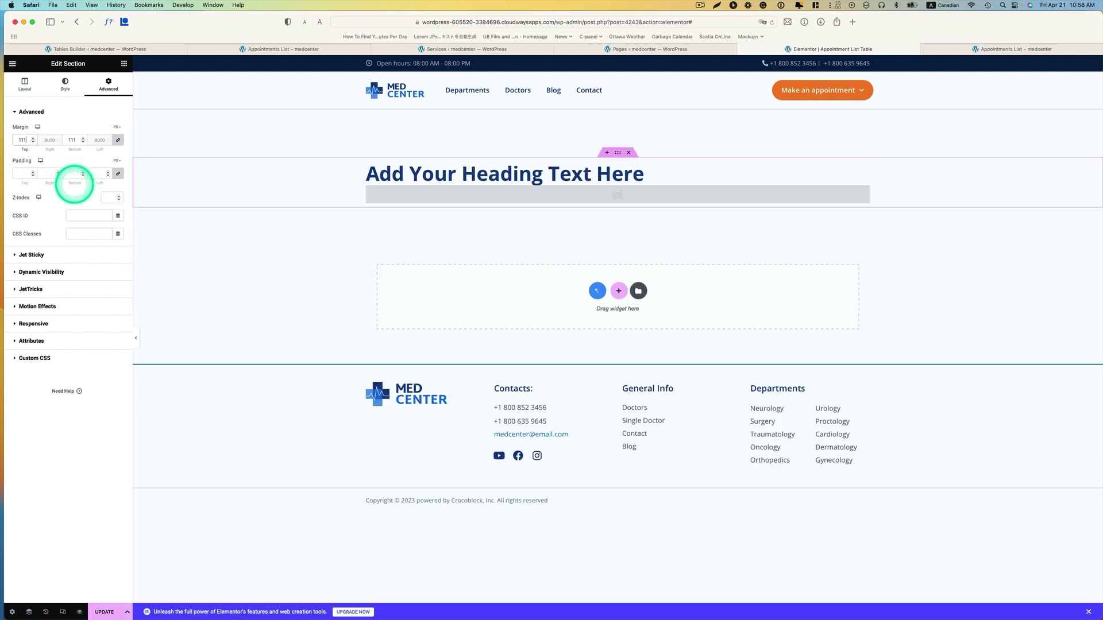
- Change the heading text to 'Appointment List'
left_click(578, 169)
left_click(66, 142)
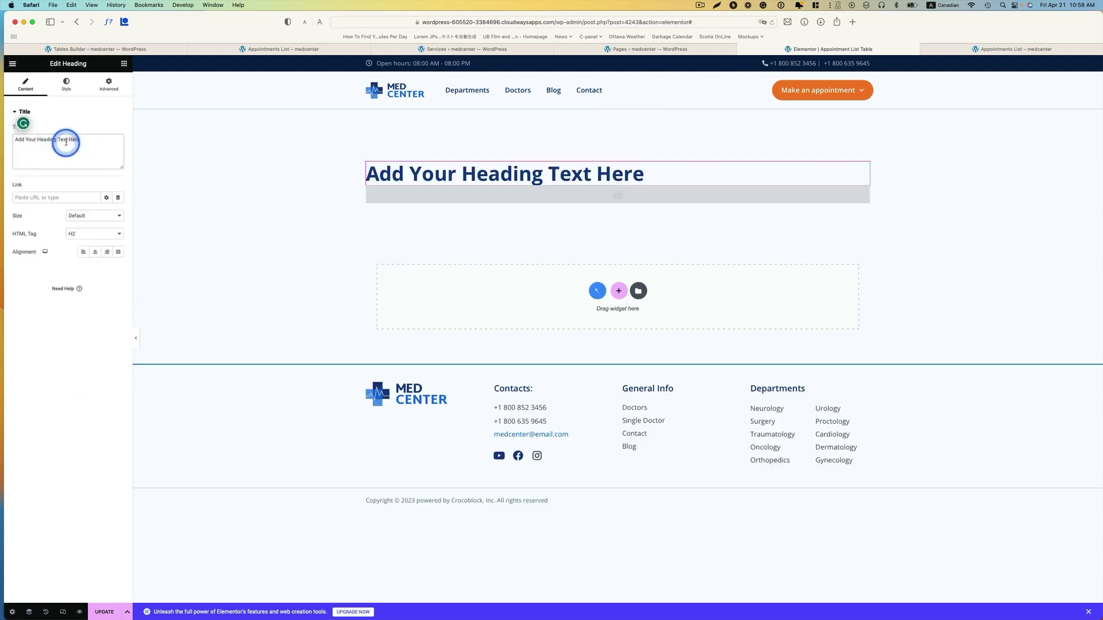
type("Appointment List")
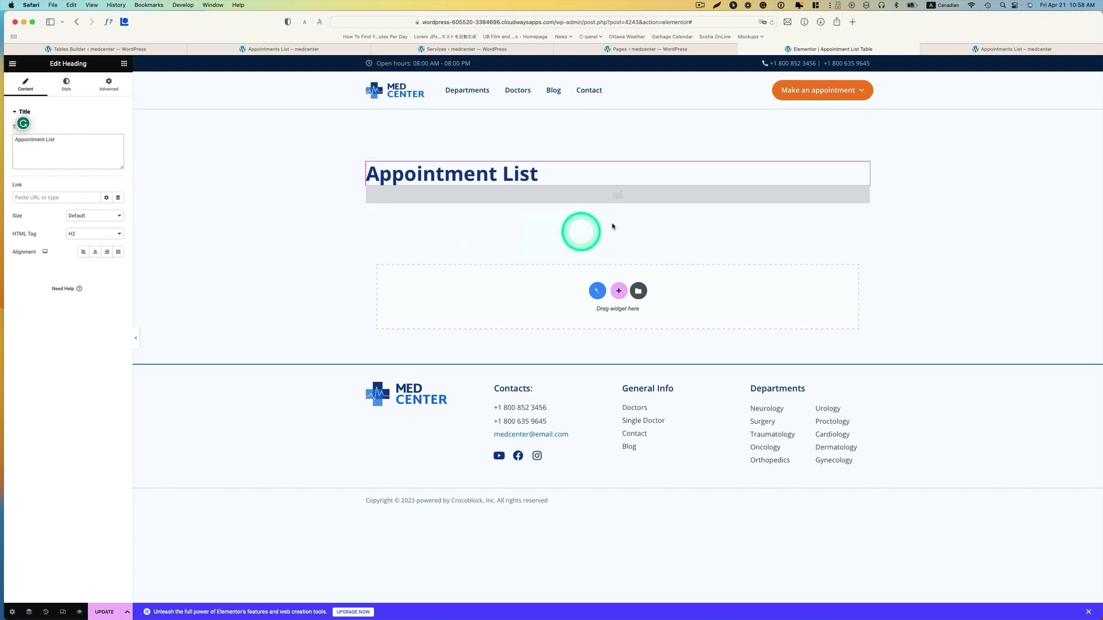
left_click(670, 195)
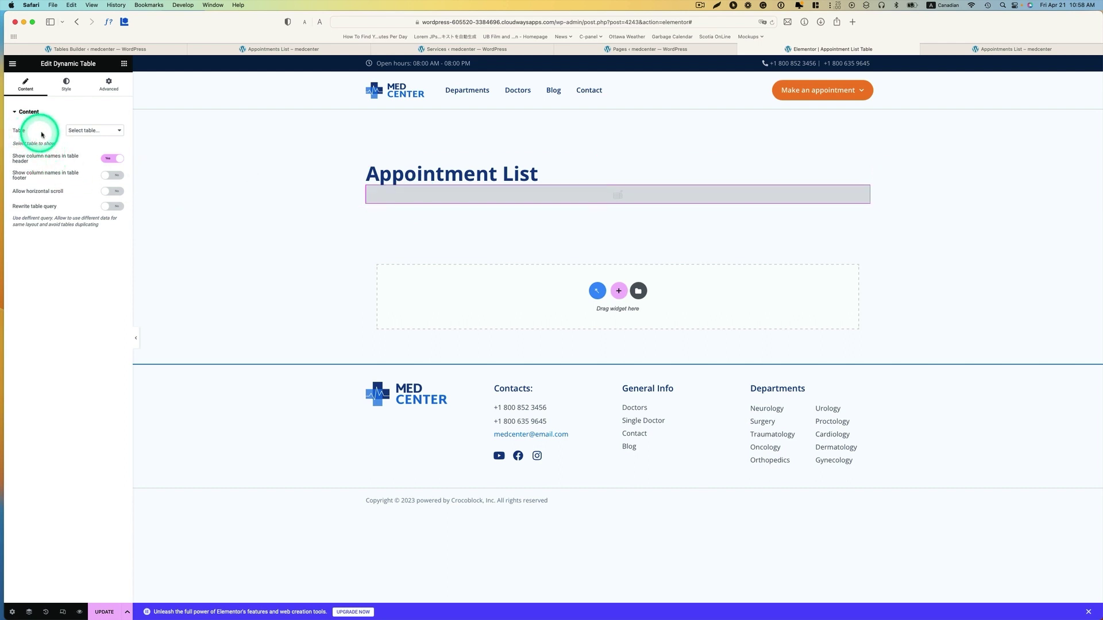
- Select Appointment list as the Dynamic Table's table
left_click(108, 135)
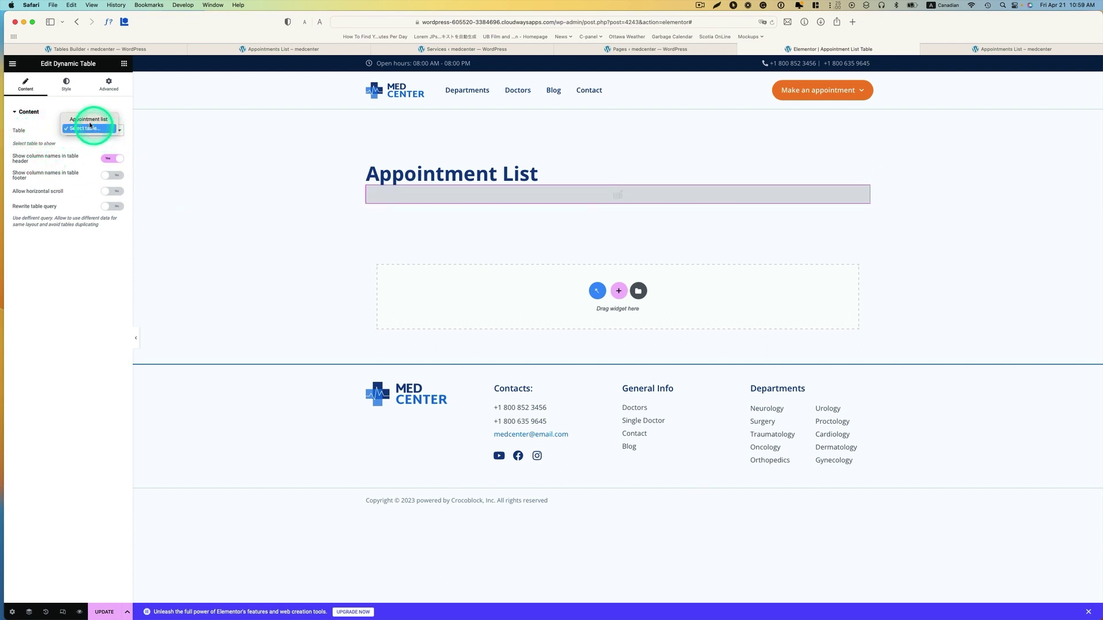
left_click(108, 121)
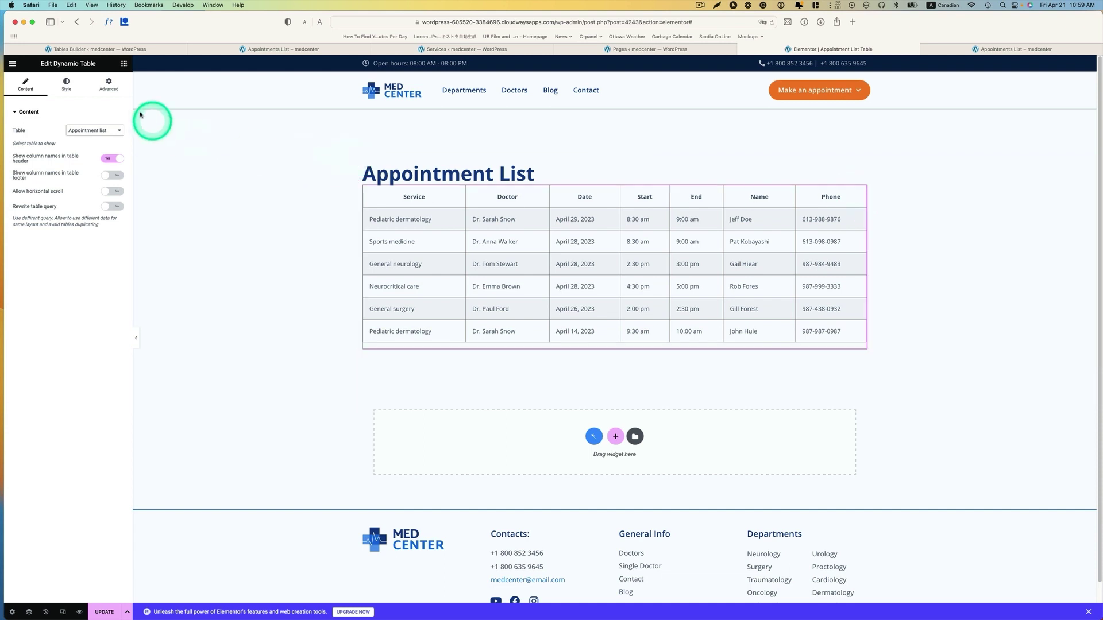
- Give the table header a blue background, white text and left alignment
left_click(66, 91)
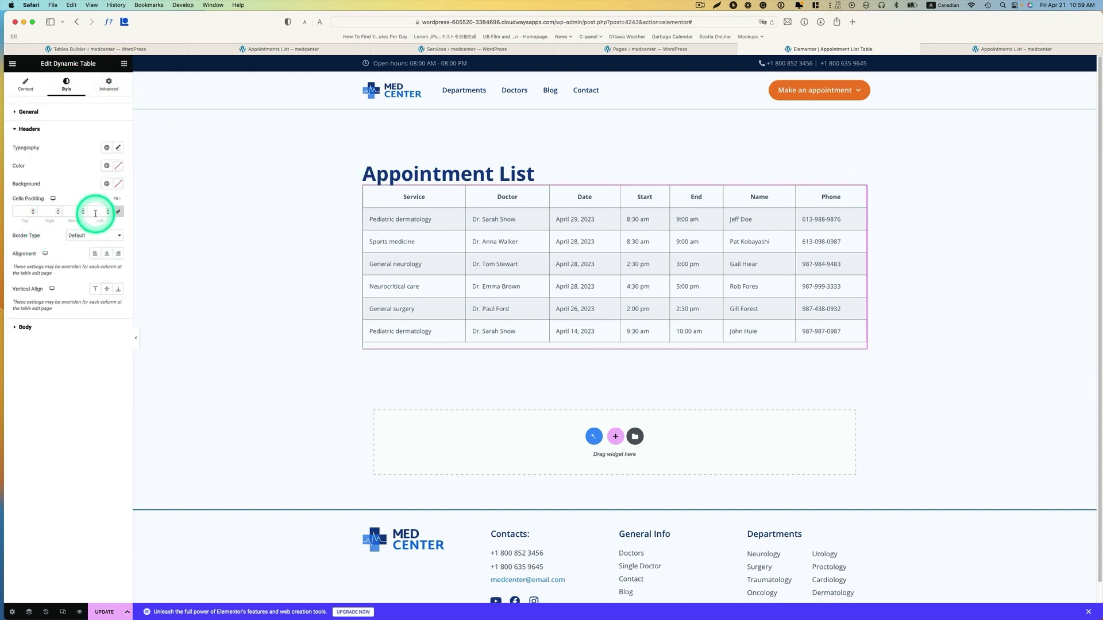
left_click(106, 183)
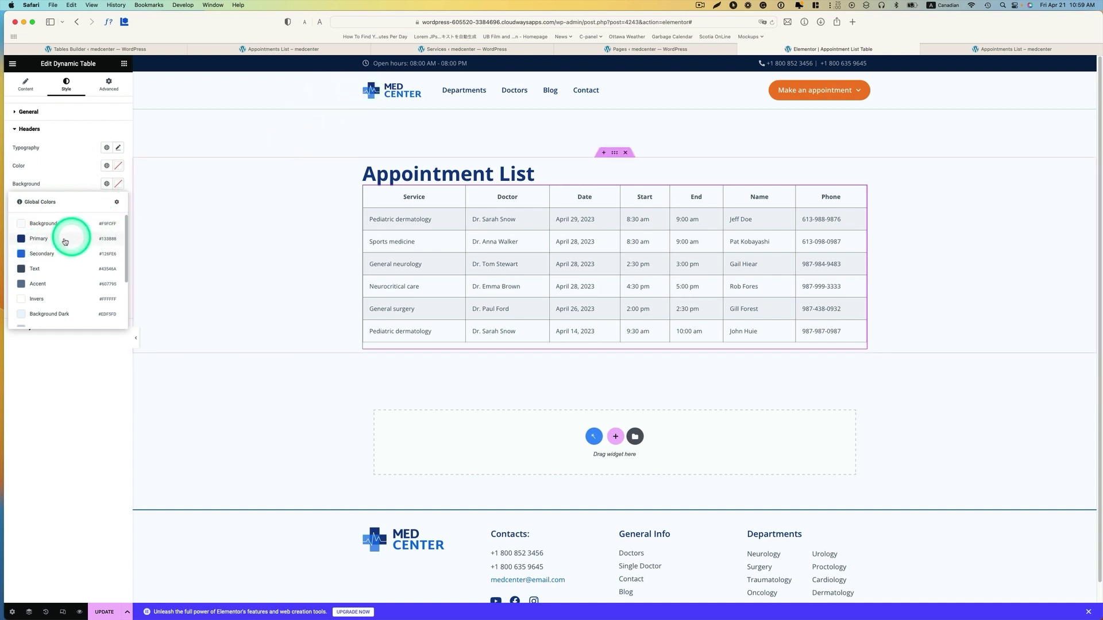
left_click(43, 254)
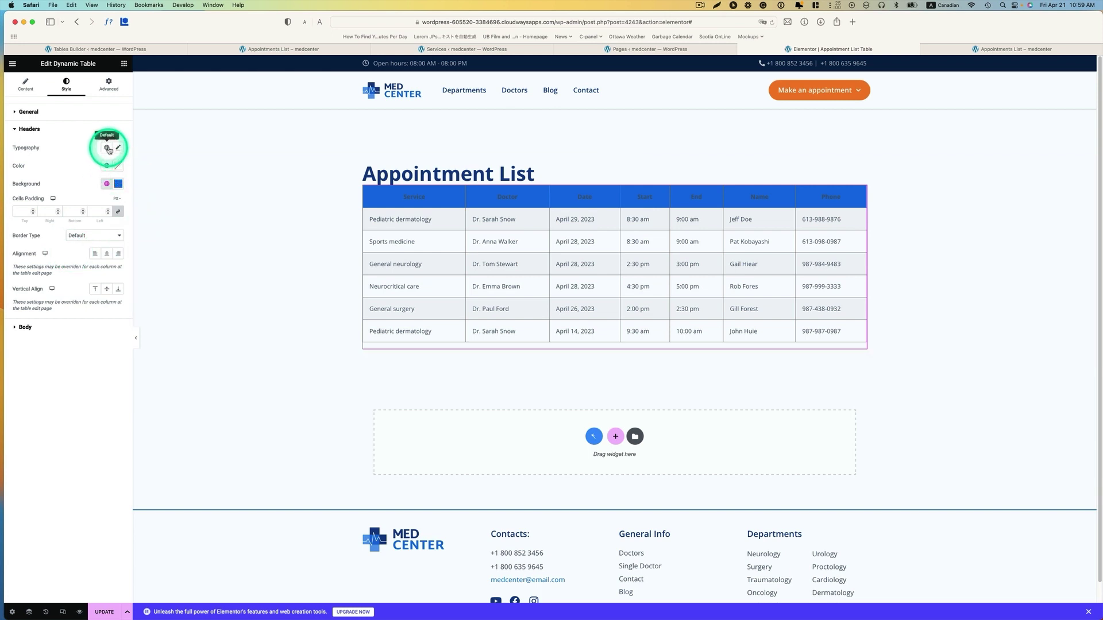
left_click(108, 166)
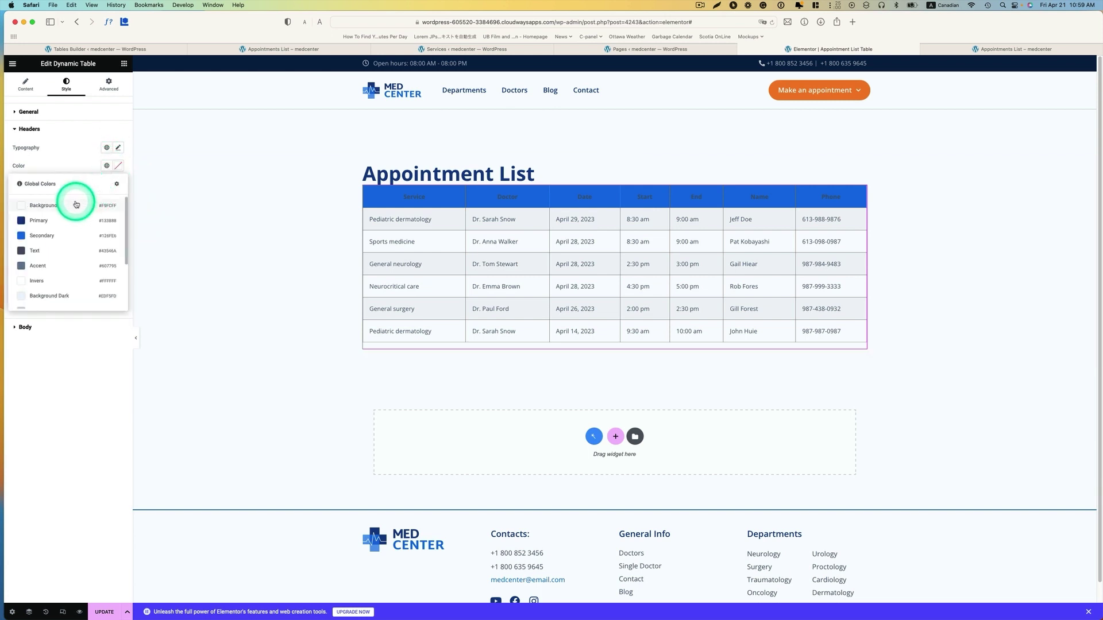
left_click(58, 280)
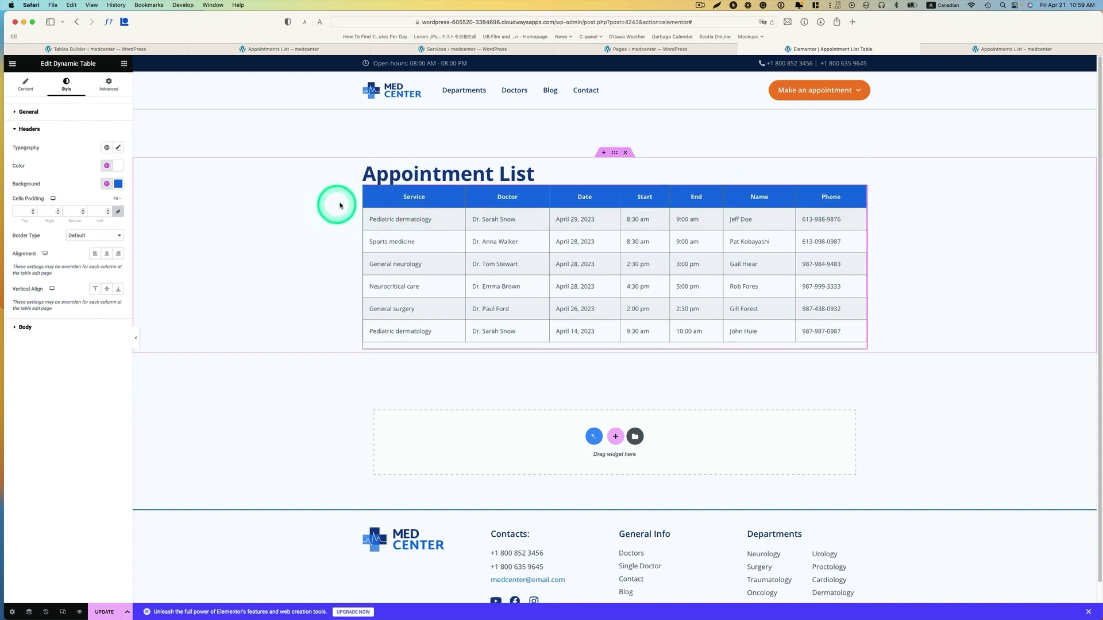
left_click(95, 253)
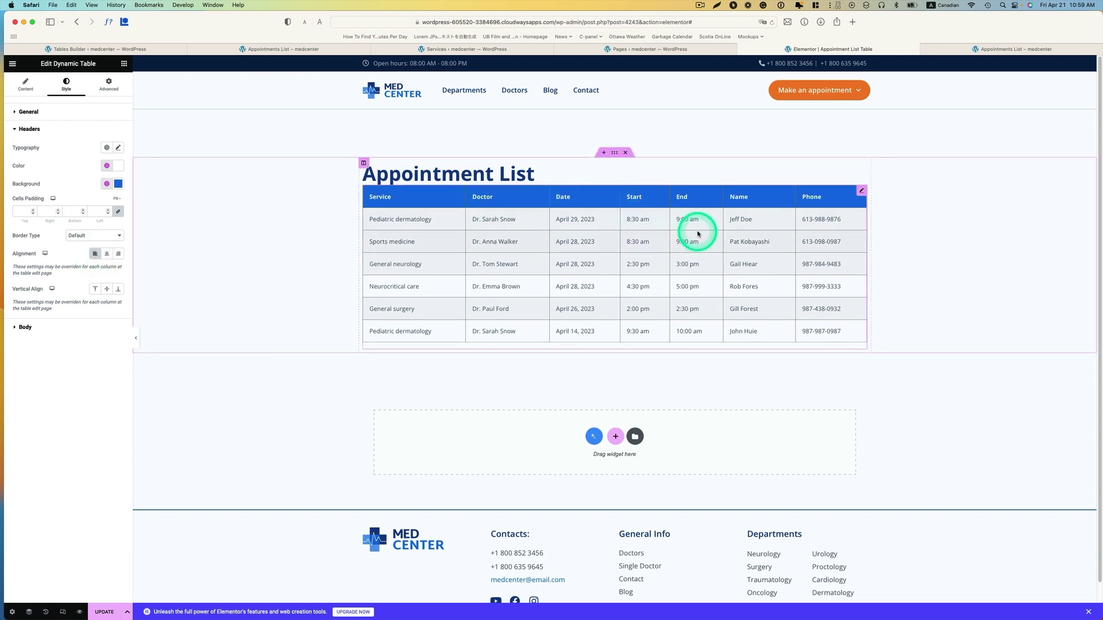
- Set the header typography to the PRE-TITLE global font
left_click(106, 149)
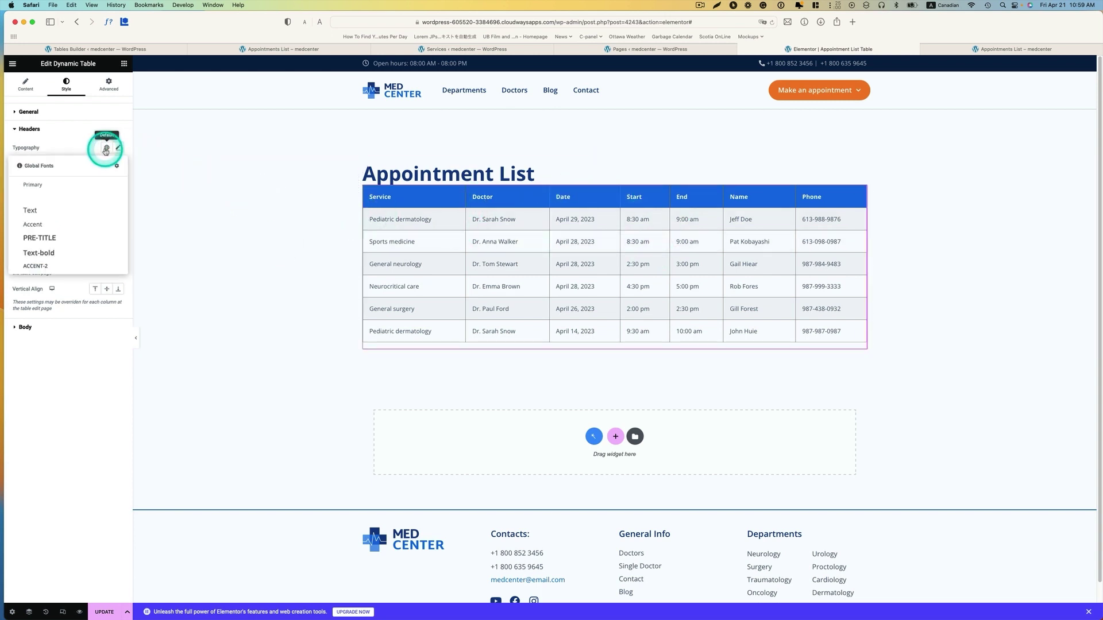
left_click(62, 252)
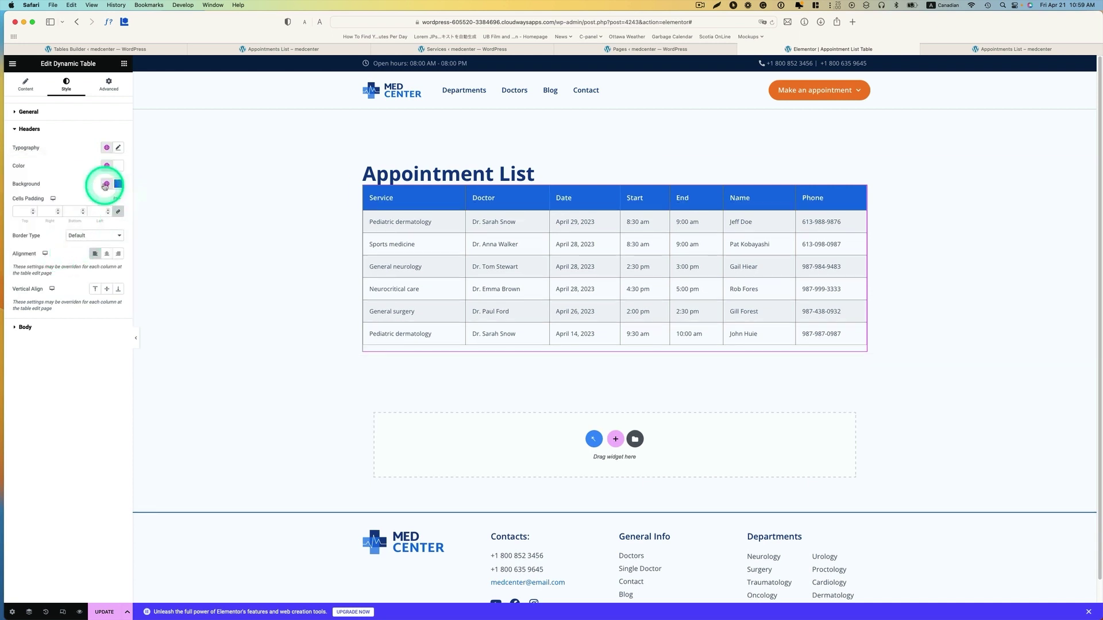
left_click(109, 151)
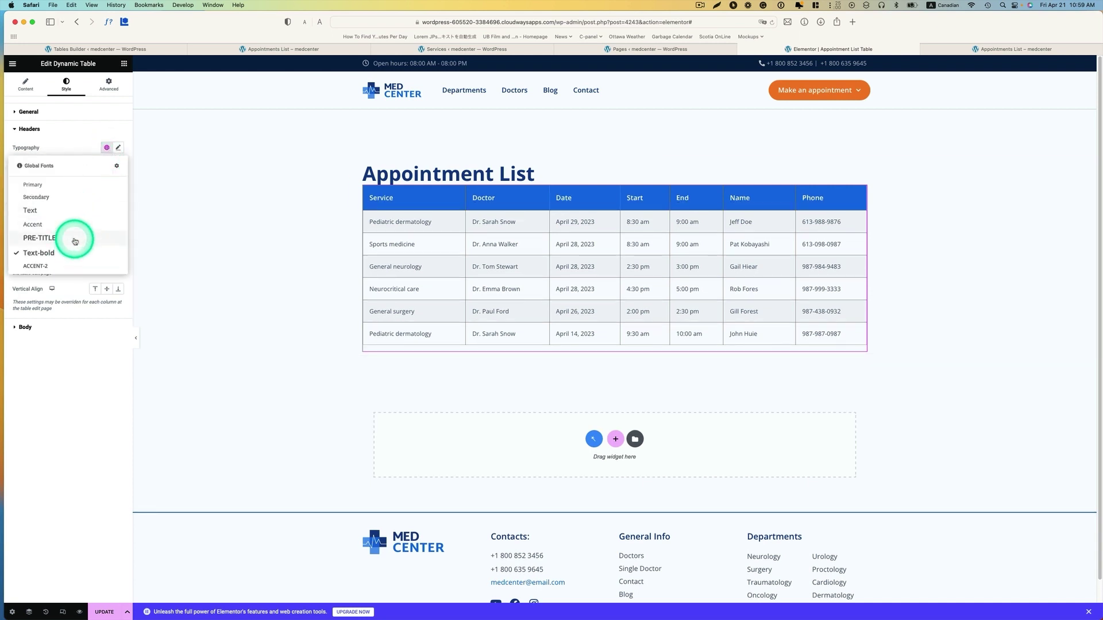
left_click(75, 238)
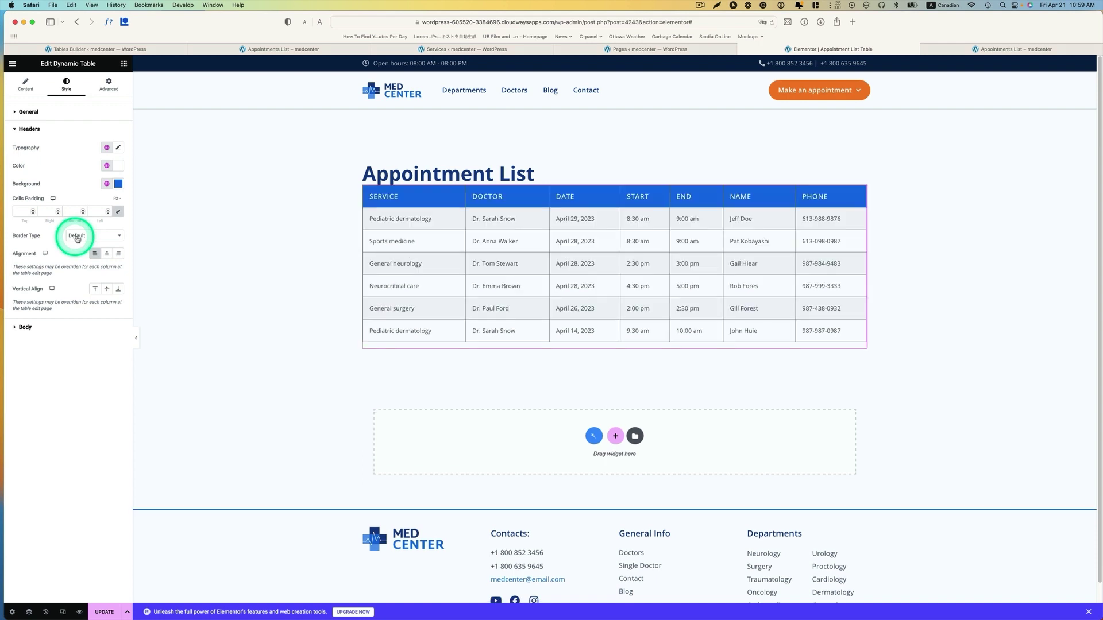
scroll(653, 235, "down", 1)
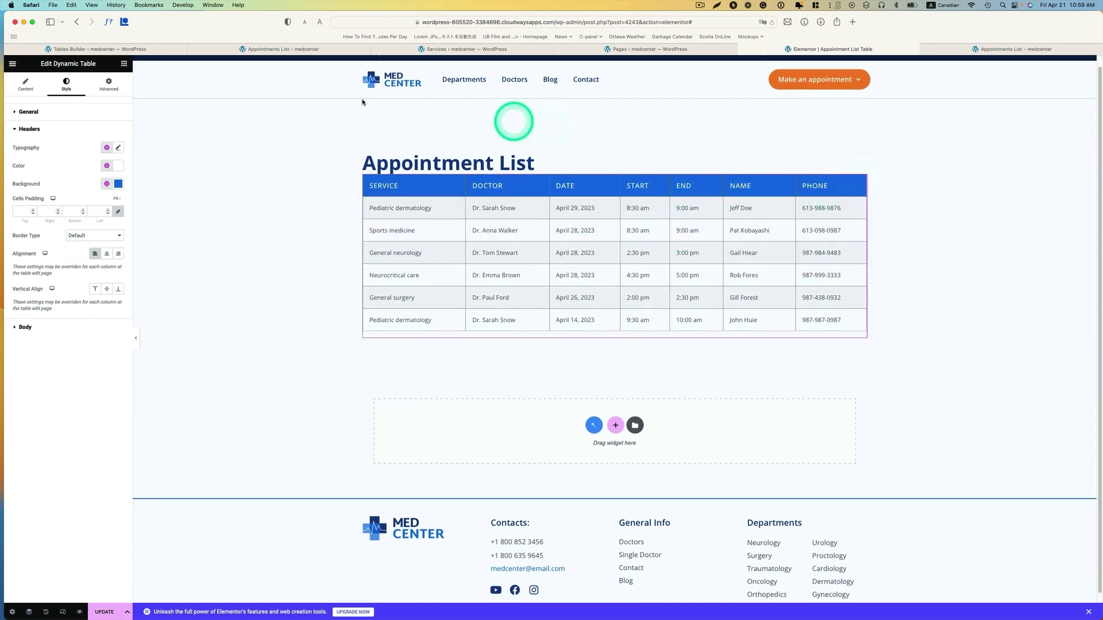
- Unlink the table's margins, raise its top margin, and view the live page
left_click(121, 87)
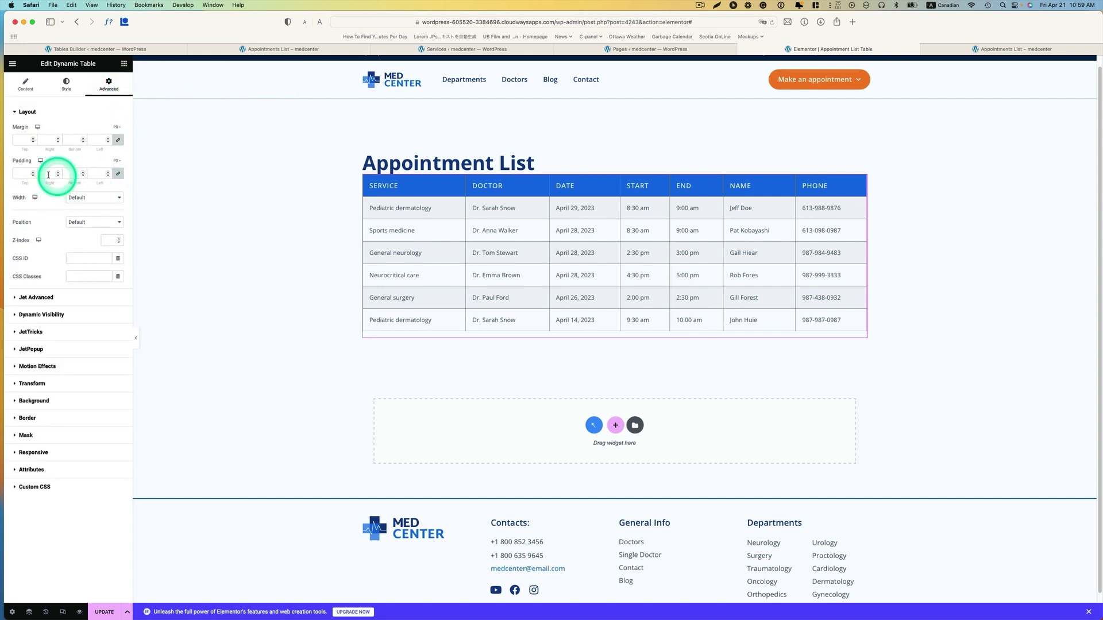
left_click(117, 140)
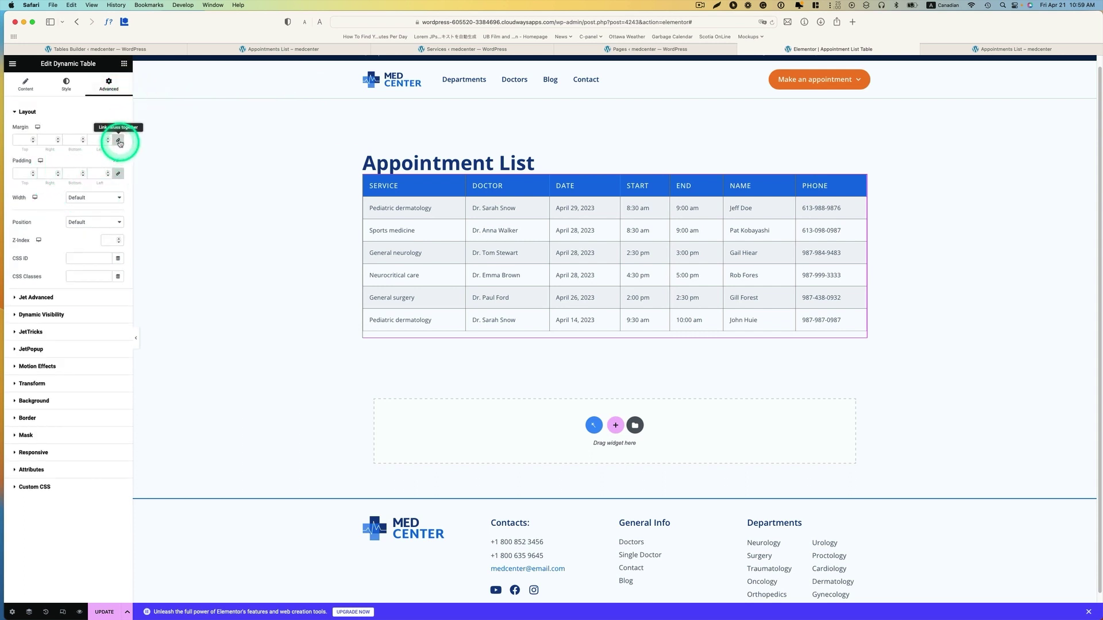
left_click(33, 139)
left_click(33, 139)
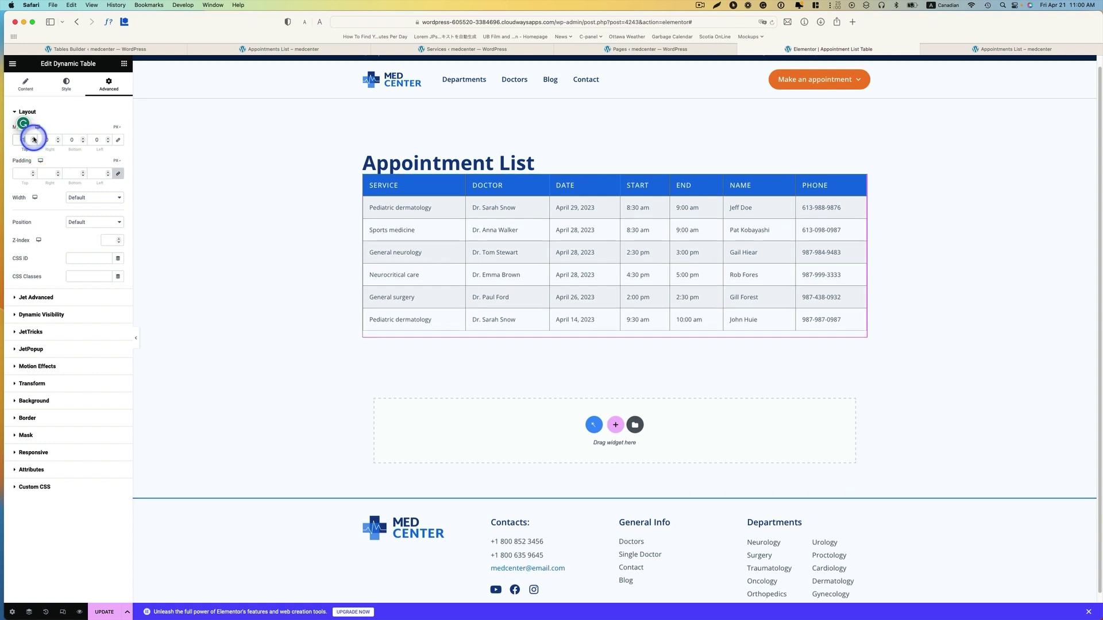
left_click(33, 139)
left_click(13, 63)
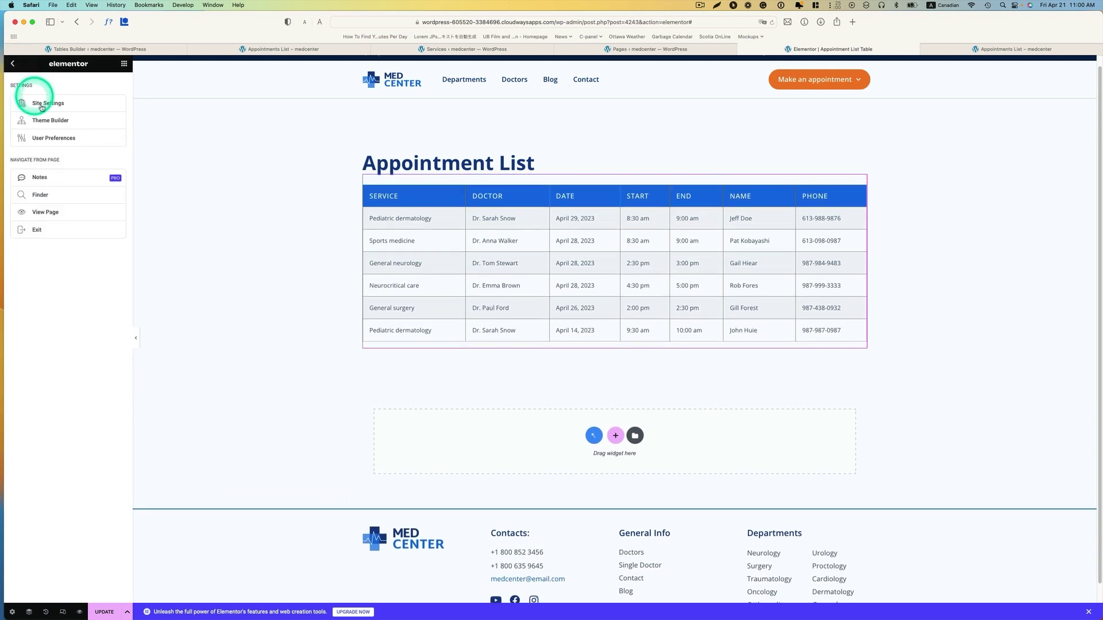
left_click(49, 213)
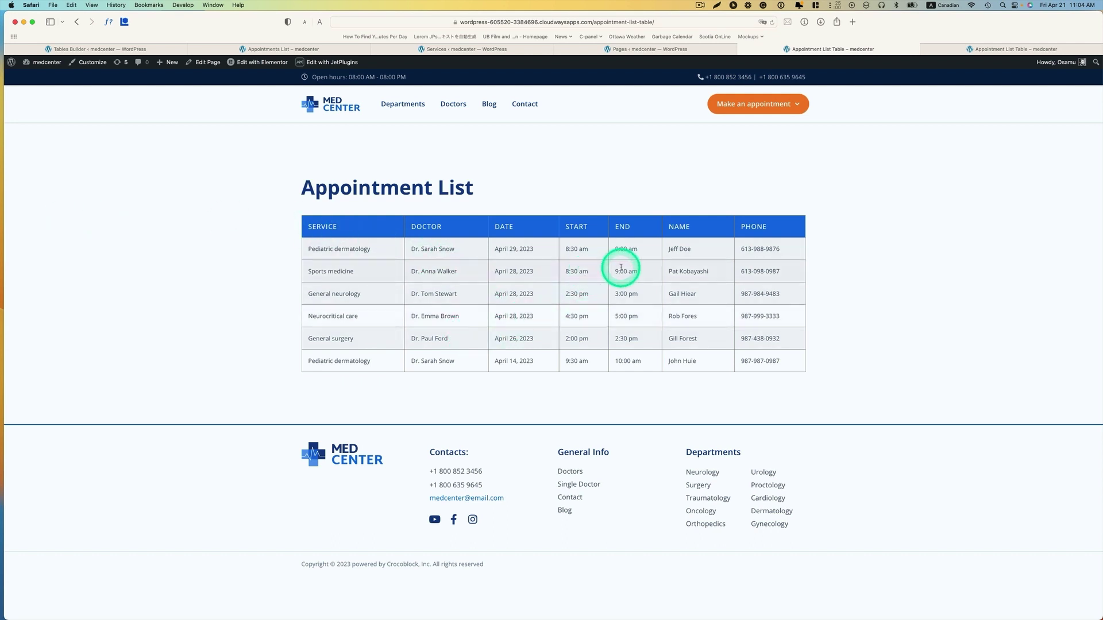
- Tile Appointment List on the left and a doctor's page on the right, then open its booking form
key("ctrl+alt+Left")
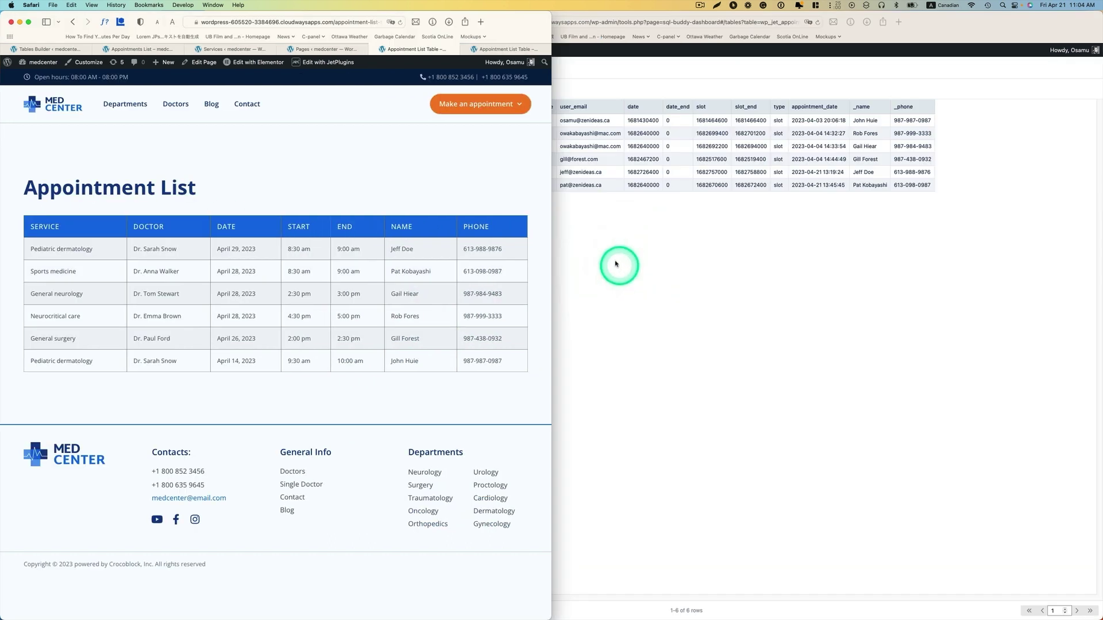
key("super+grave")
mouse_move(531, 91)
left_click(637, 235)
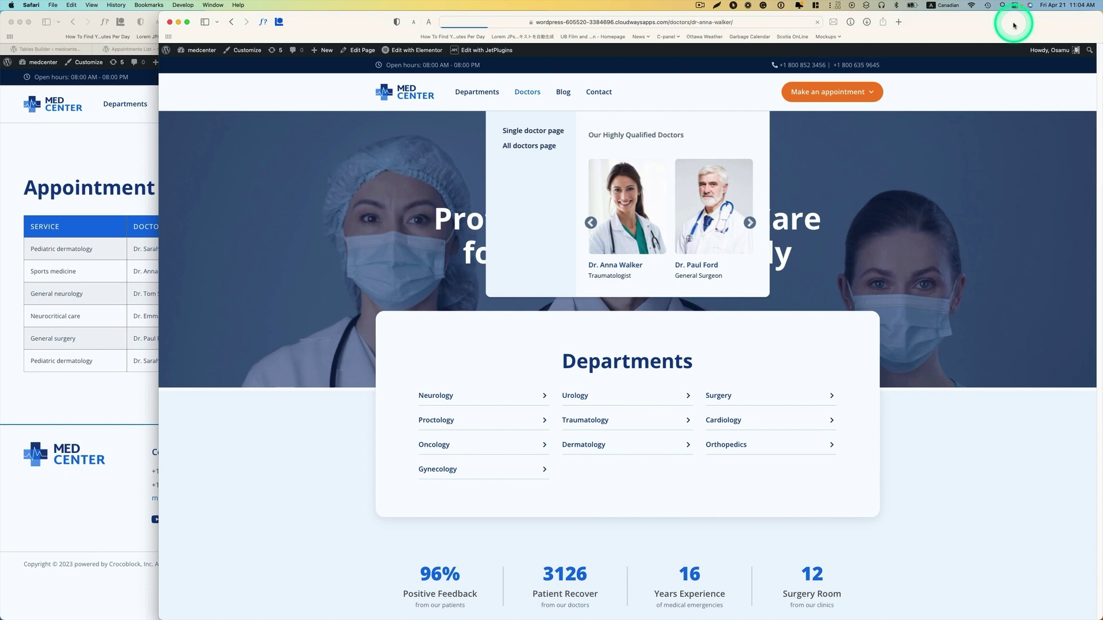
key("ctrl+alt+Right")
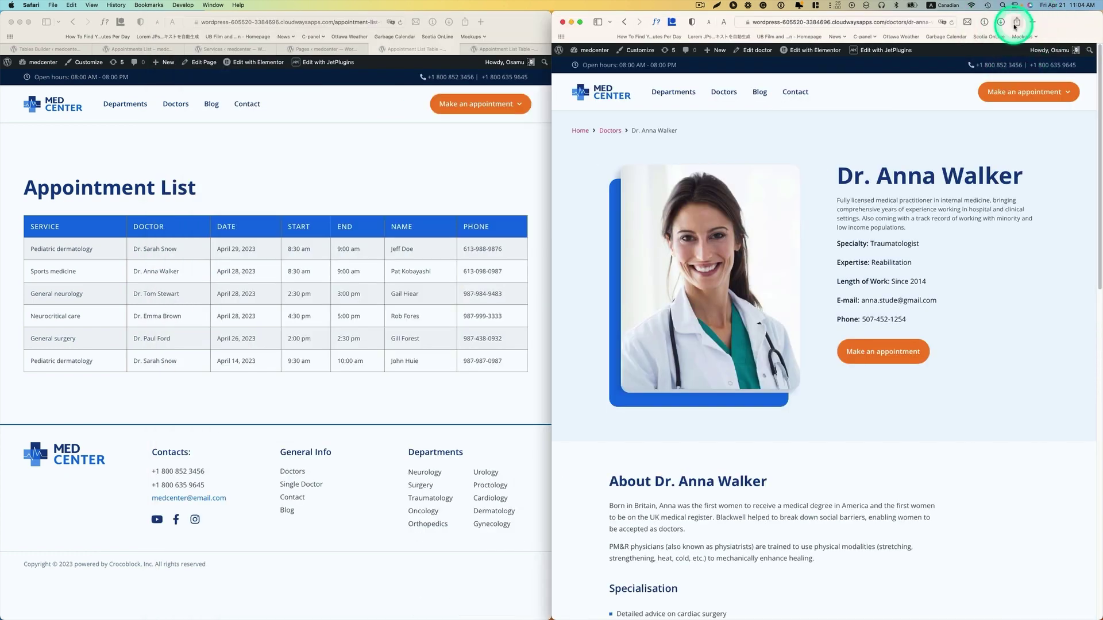
left_click(883, 350)
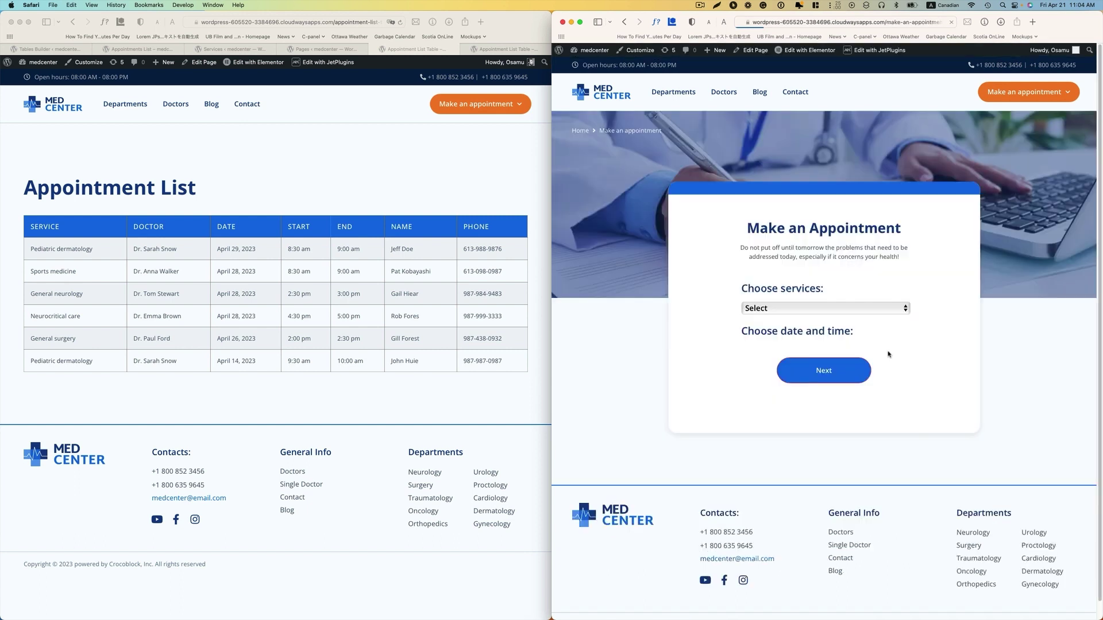
- Choose Sports medicine, April 28, and the 10:00-10:30 time slot for the appointment
left_click(844, 310)
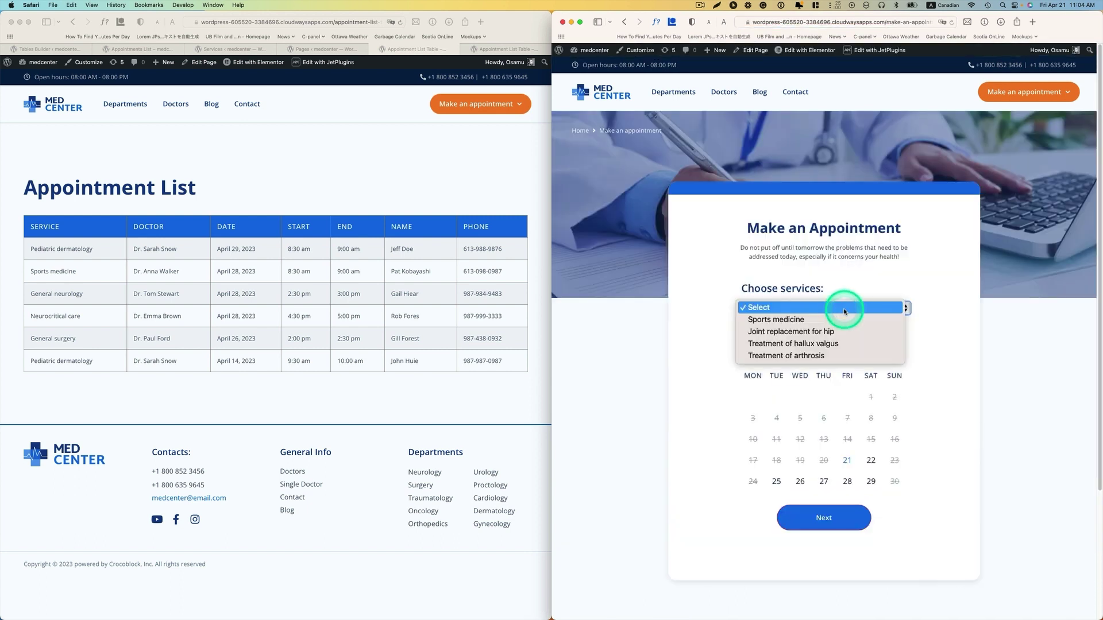
left_click(781, 319)
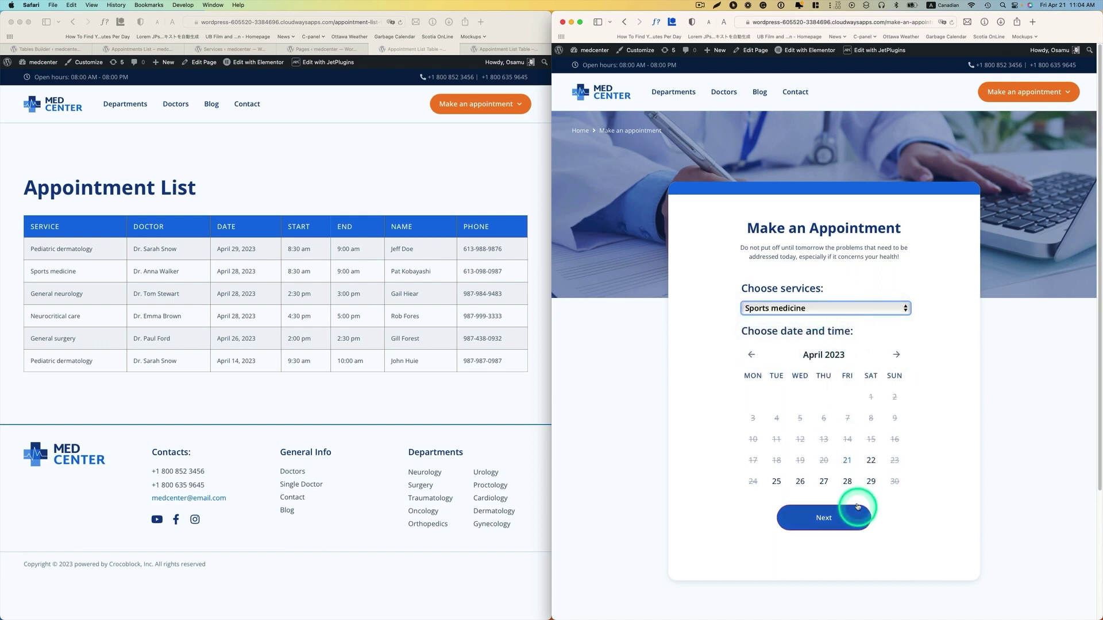
left_click(849, 486)
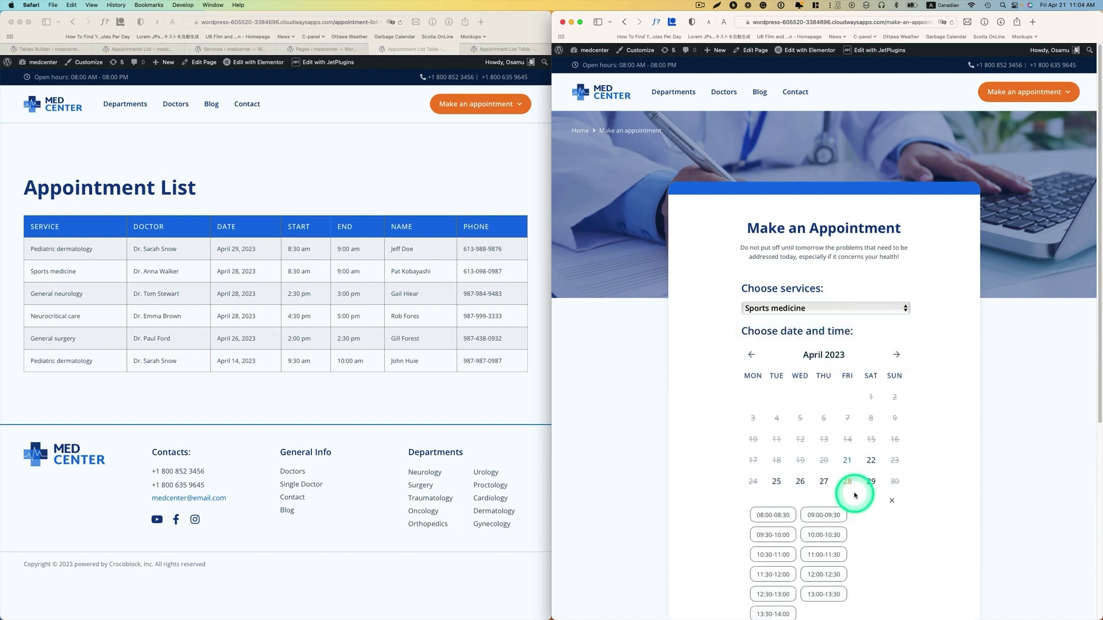
scroll(862, 506, "down", 1)
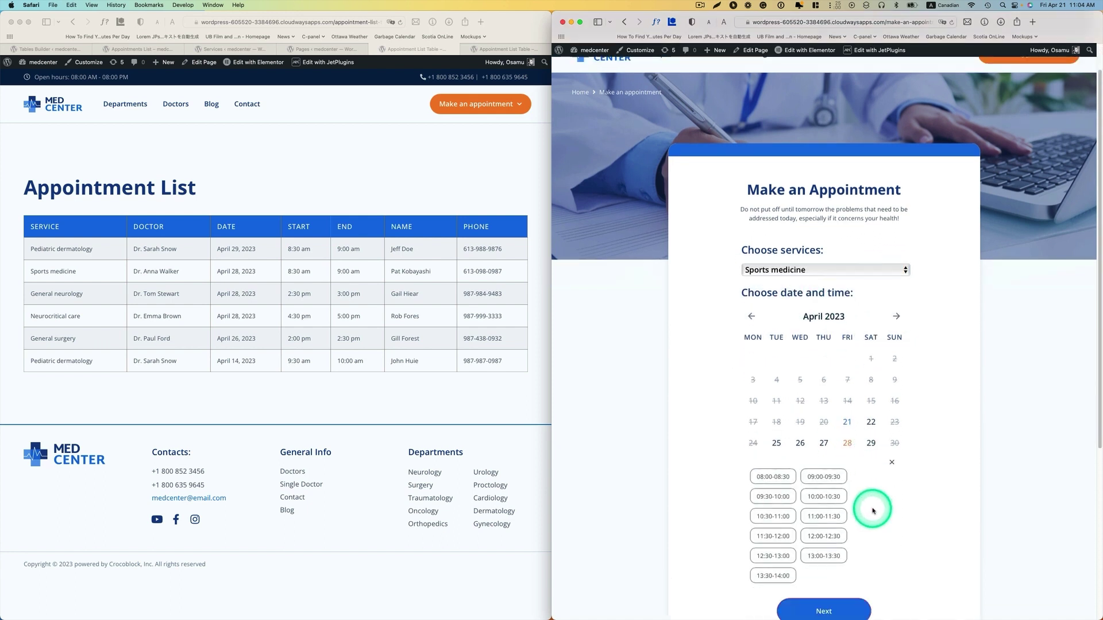
left_click(820, 498)
scroll(868, 498, "down", 5)
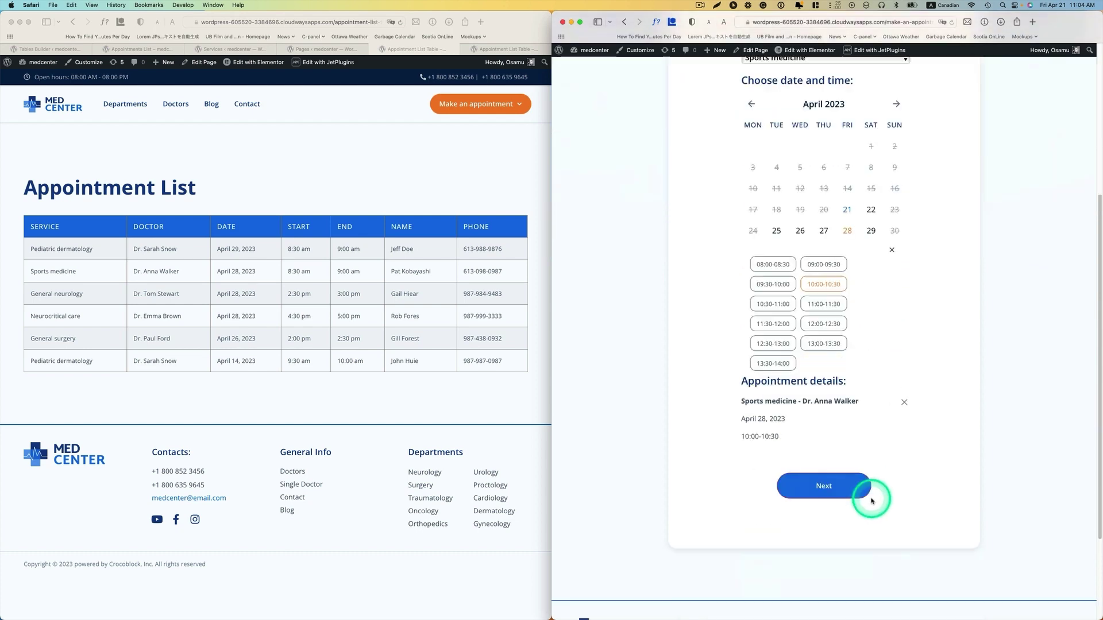
left_click(862, 486)
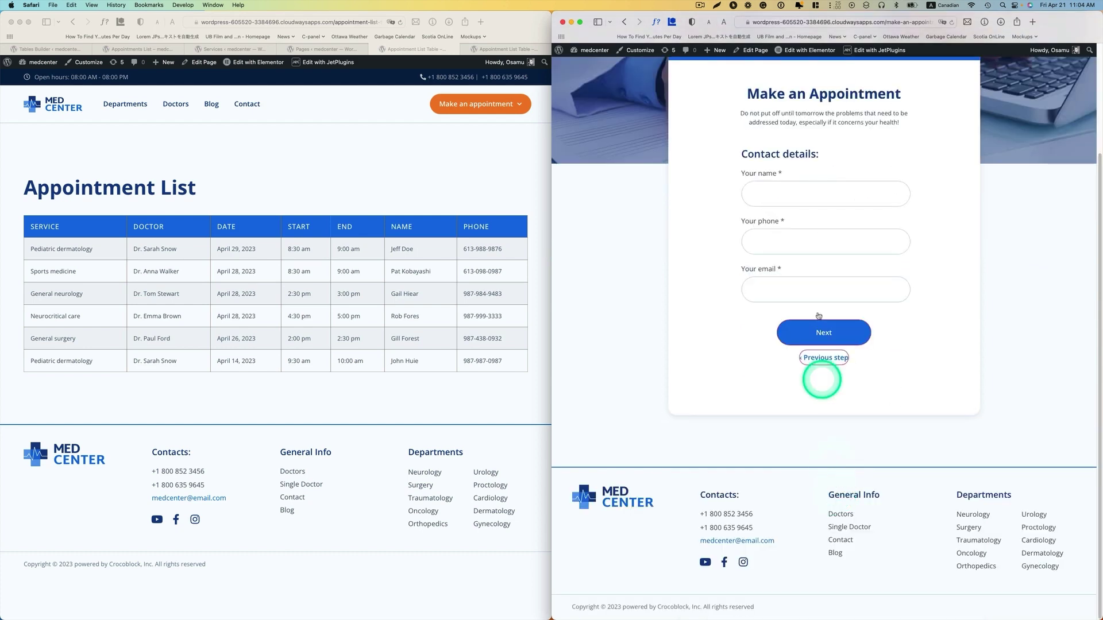
- Enter the patient's full name, phone number and saved e-mail, then confirm the booking
left_click(787, 195)
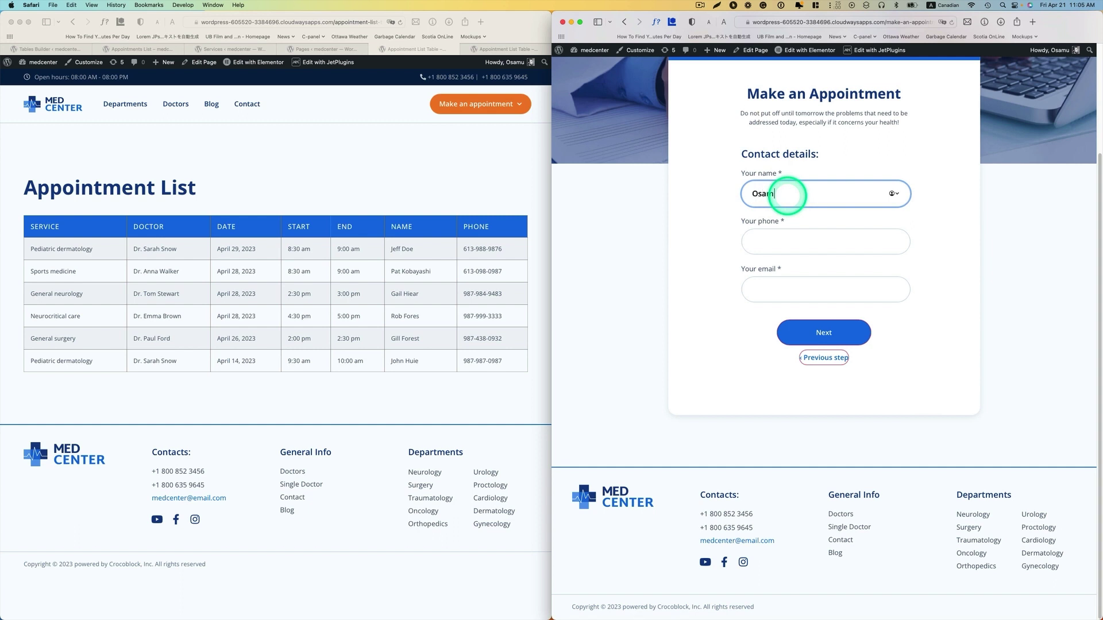
left_click(802, 246)
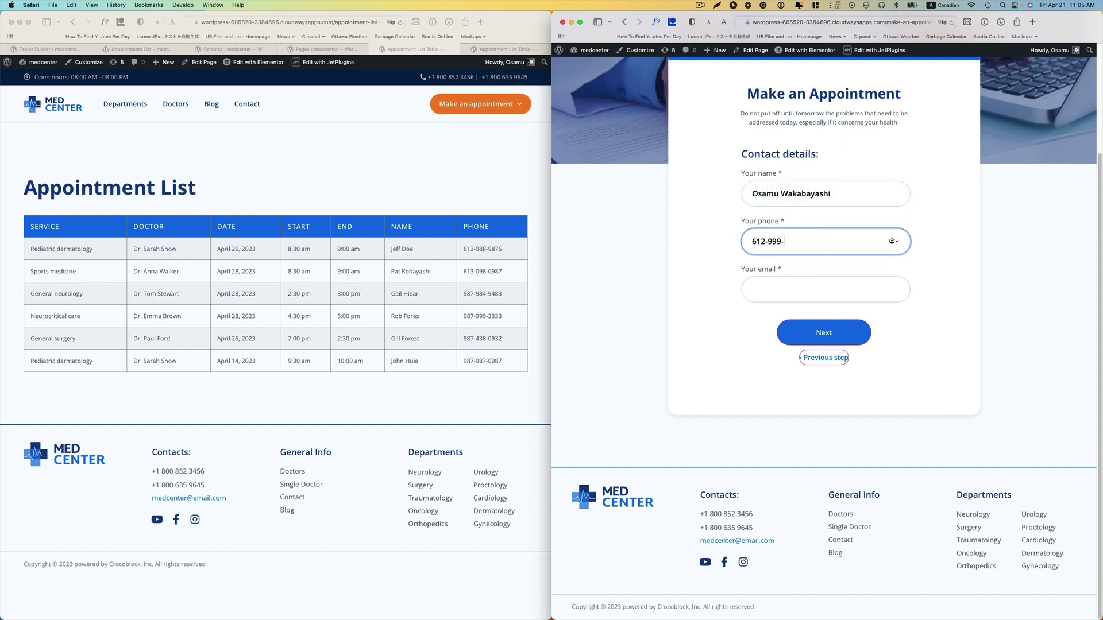
left_click(802, 290)
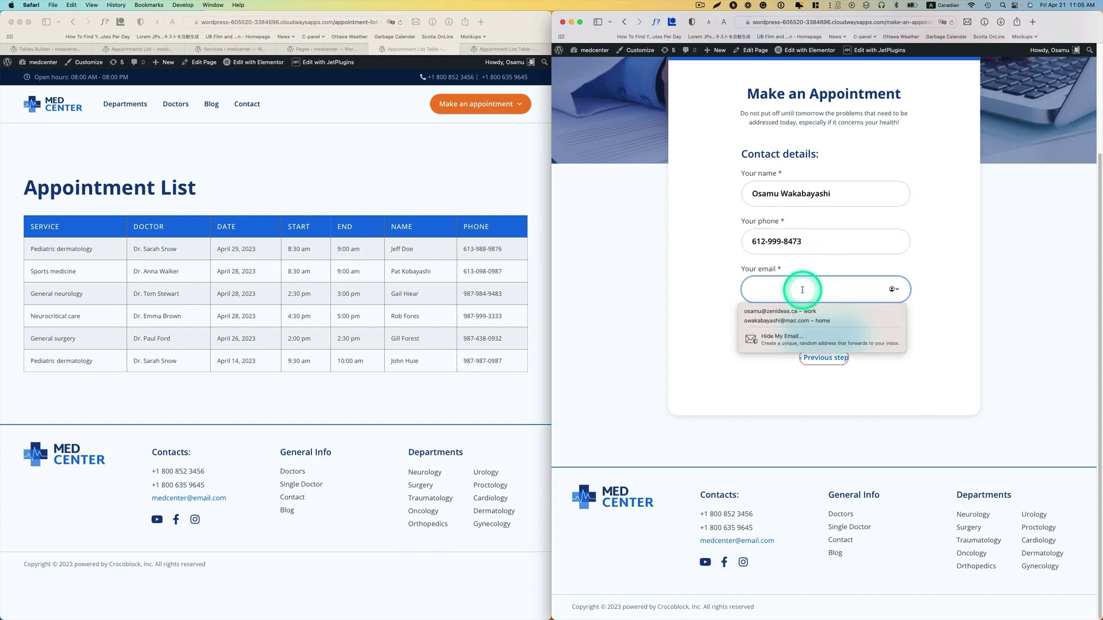
left_click(801, 311)
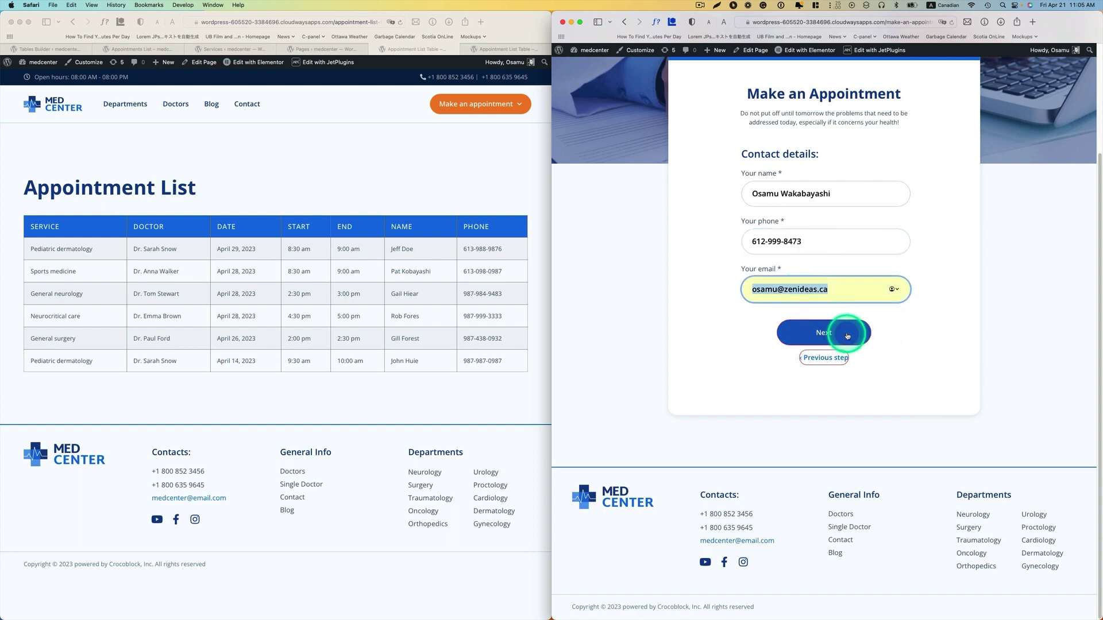
left_click(847, 336)
left_click(829, 352)
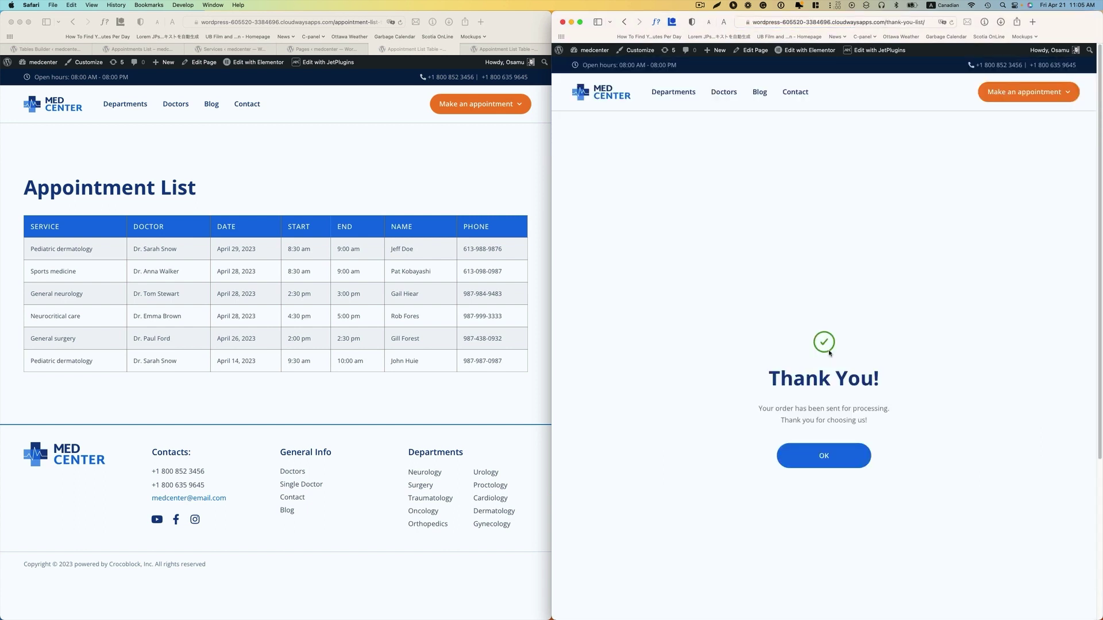
- Dismiss the Thank You message and reload the Appointment List page to show the new booking
left_click(838, 461)
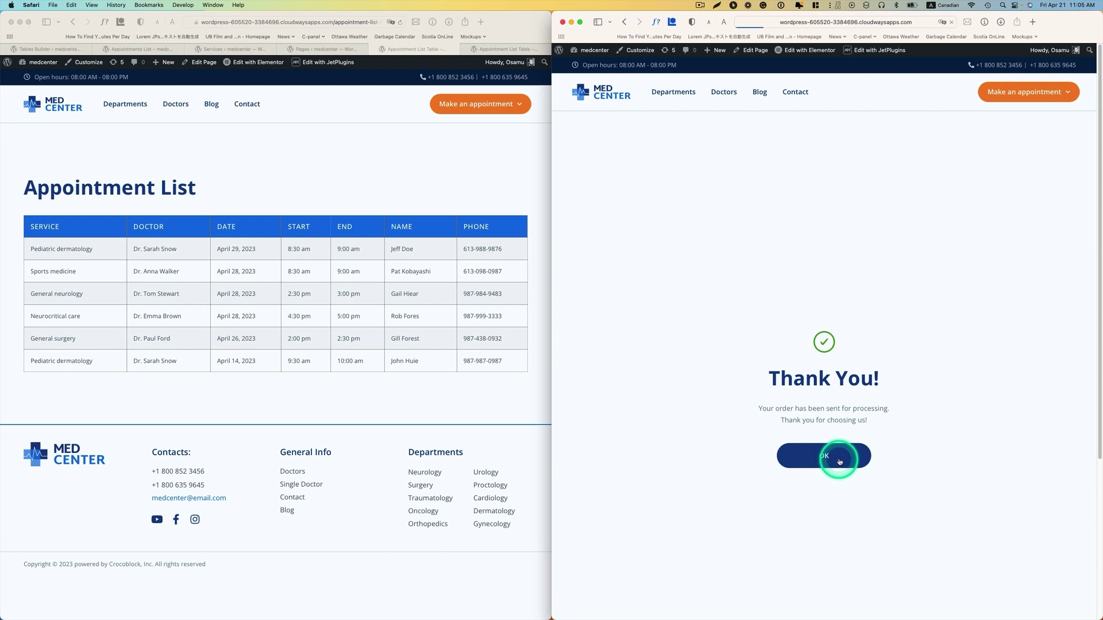
left_click(436, 162)
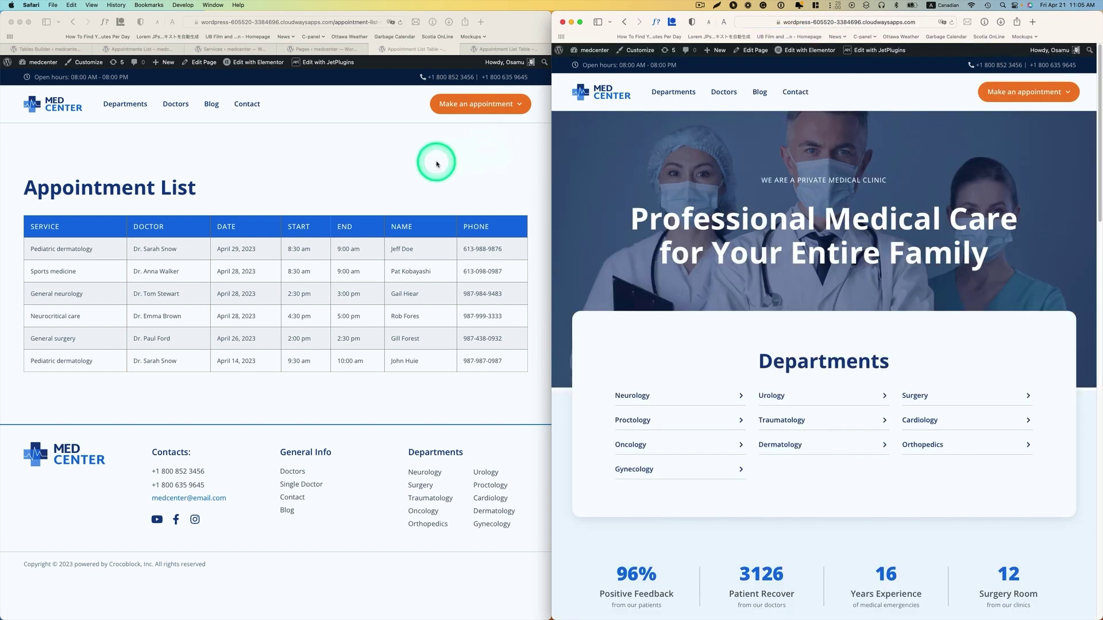
left_click(399, 25)
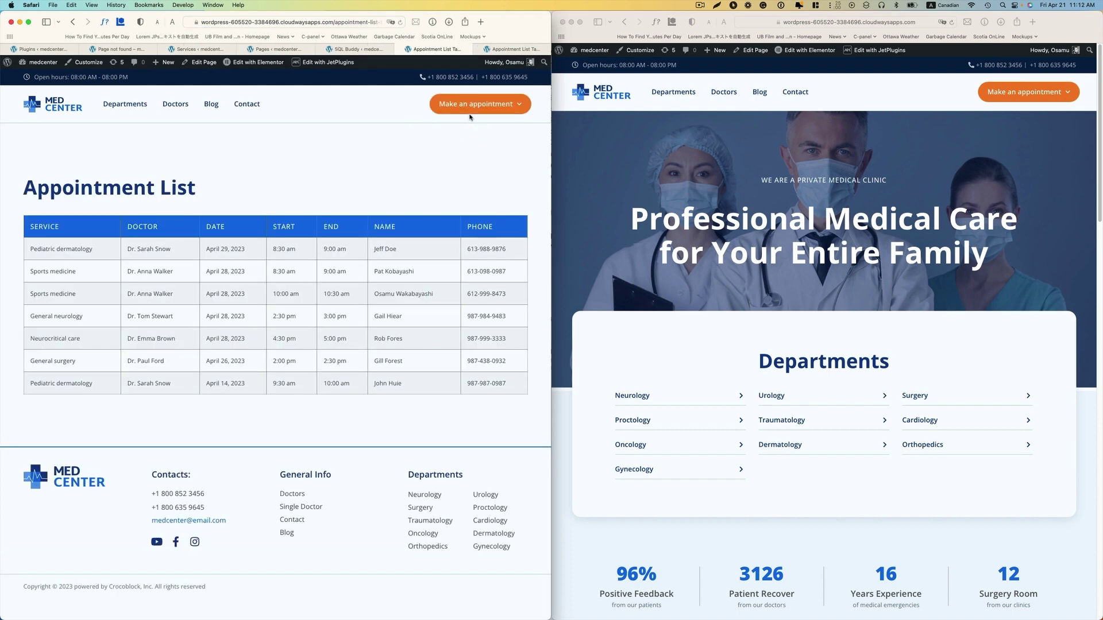
mouse_move(473, 108)
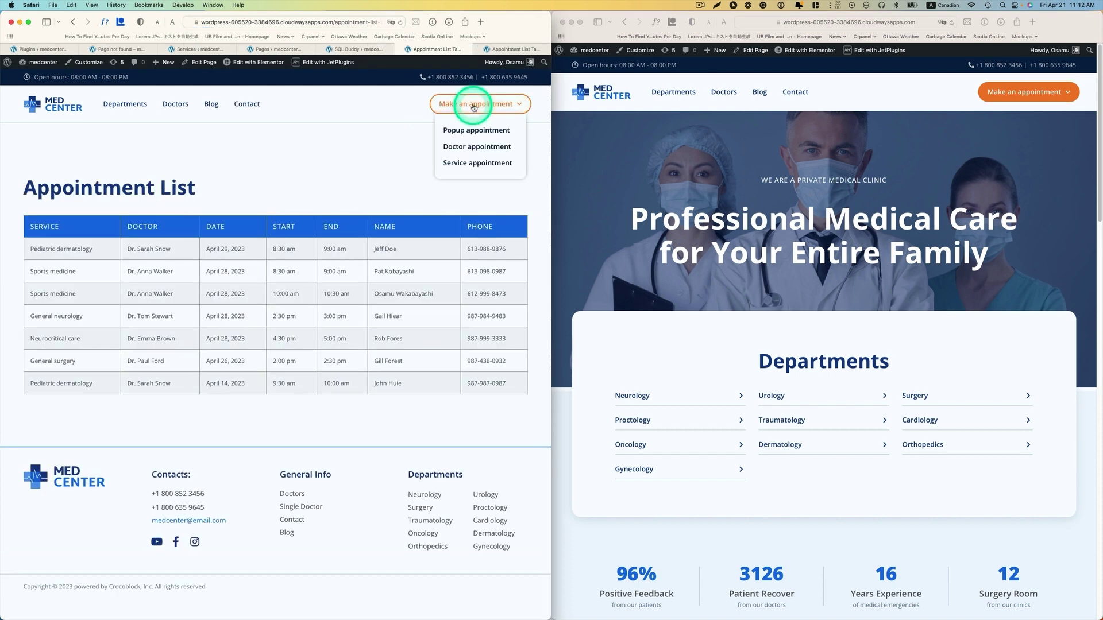